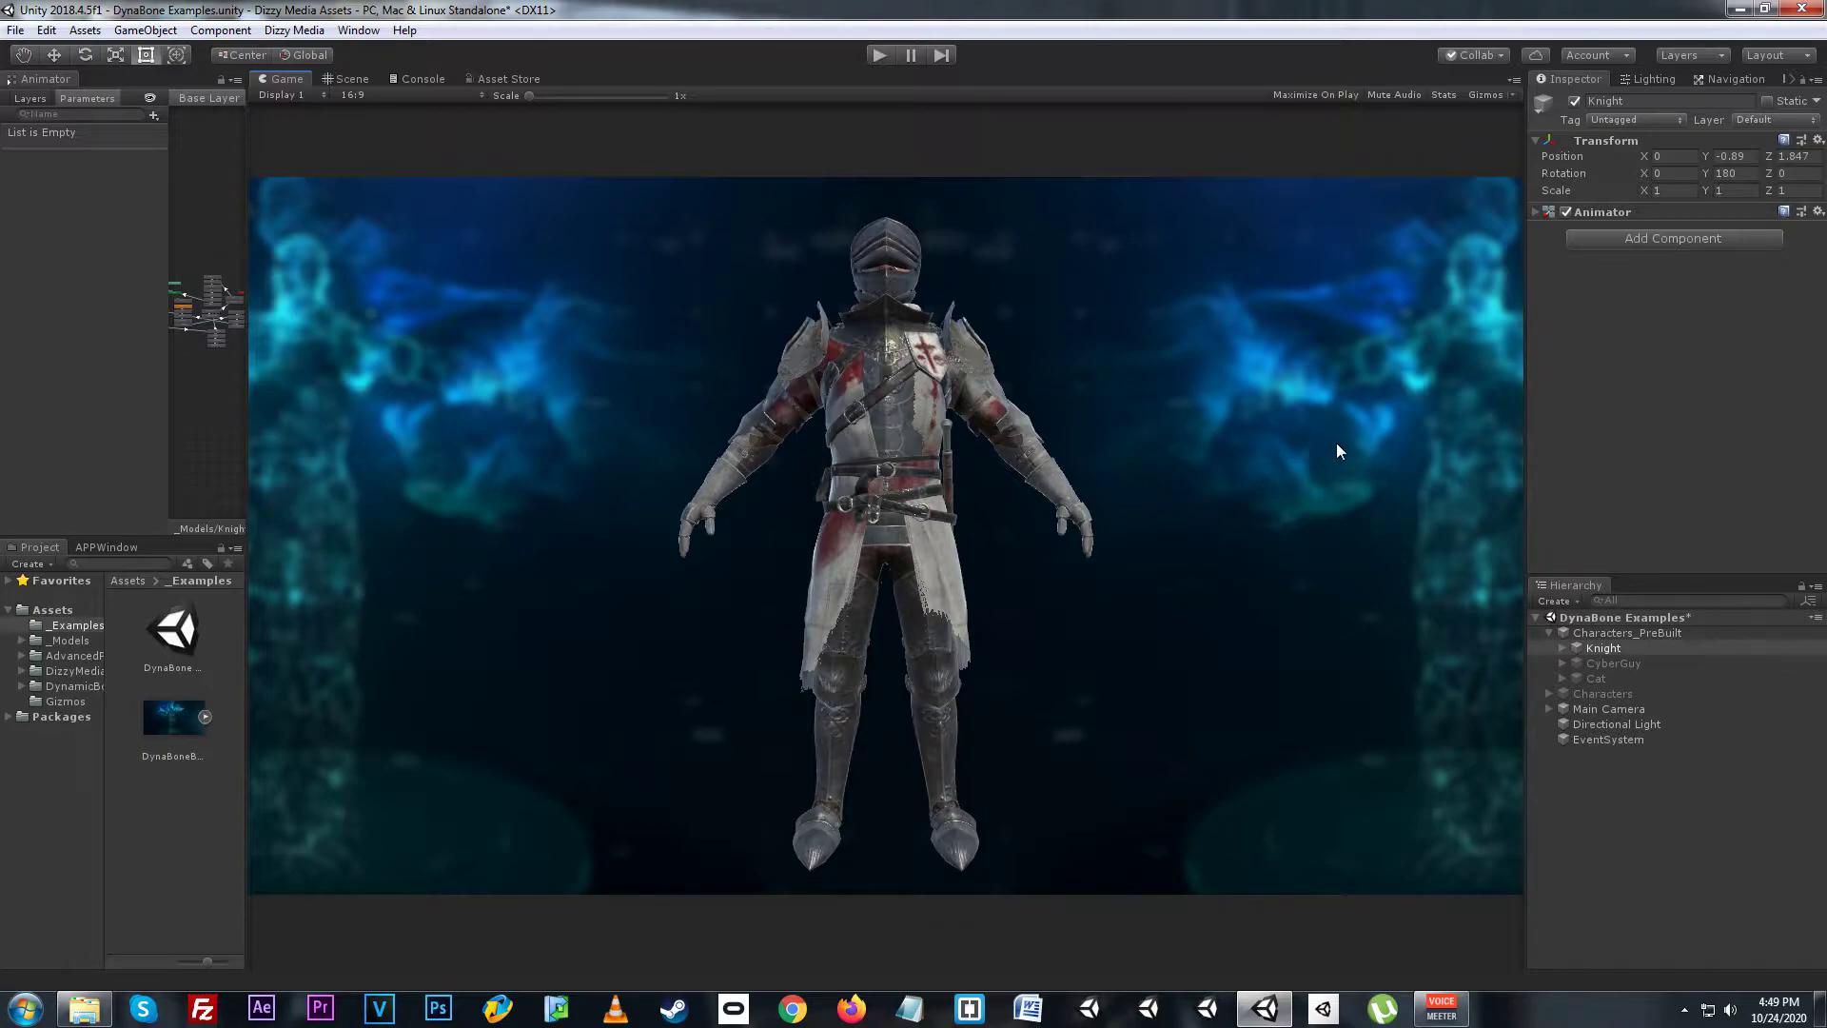
- Play-test the Knight, turning it to see another angle, then stop
{"action": "left_click", "coordinate": [882, 59]}
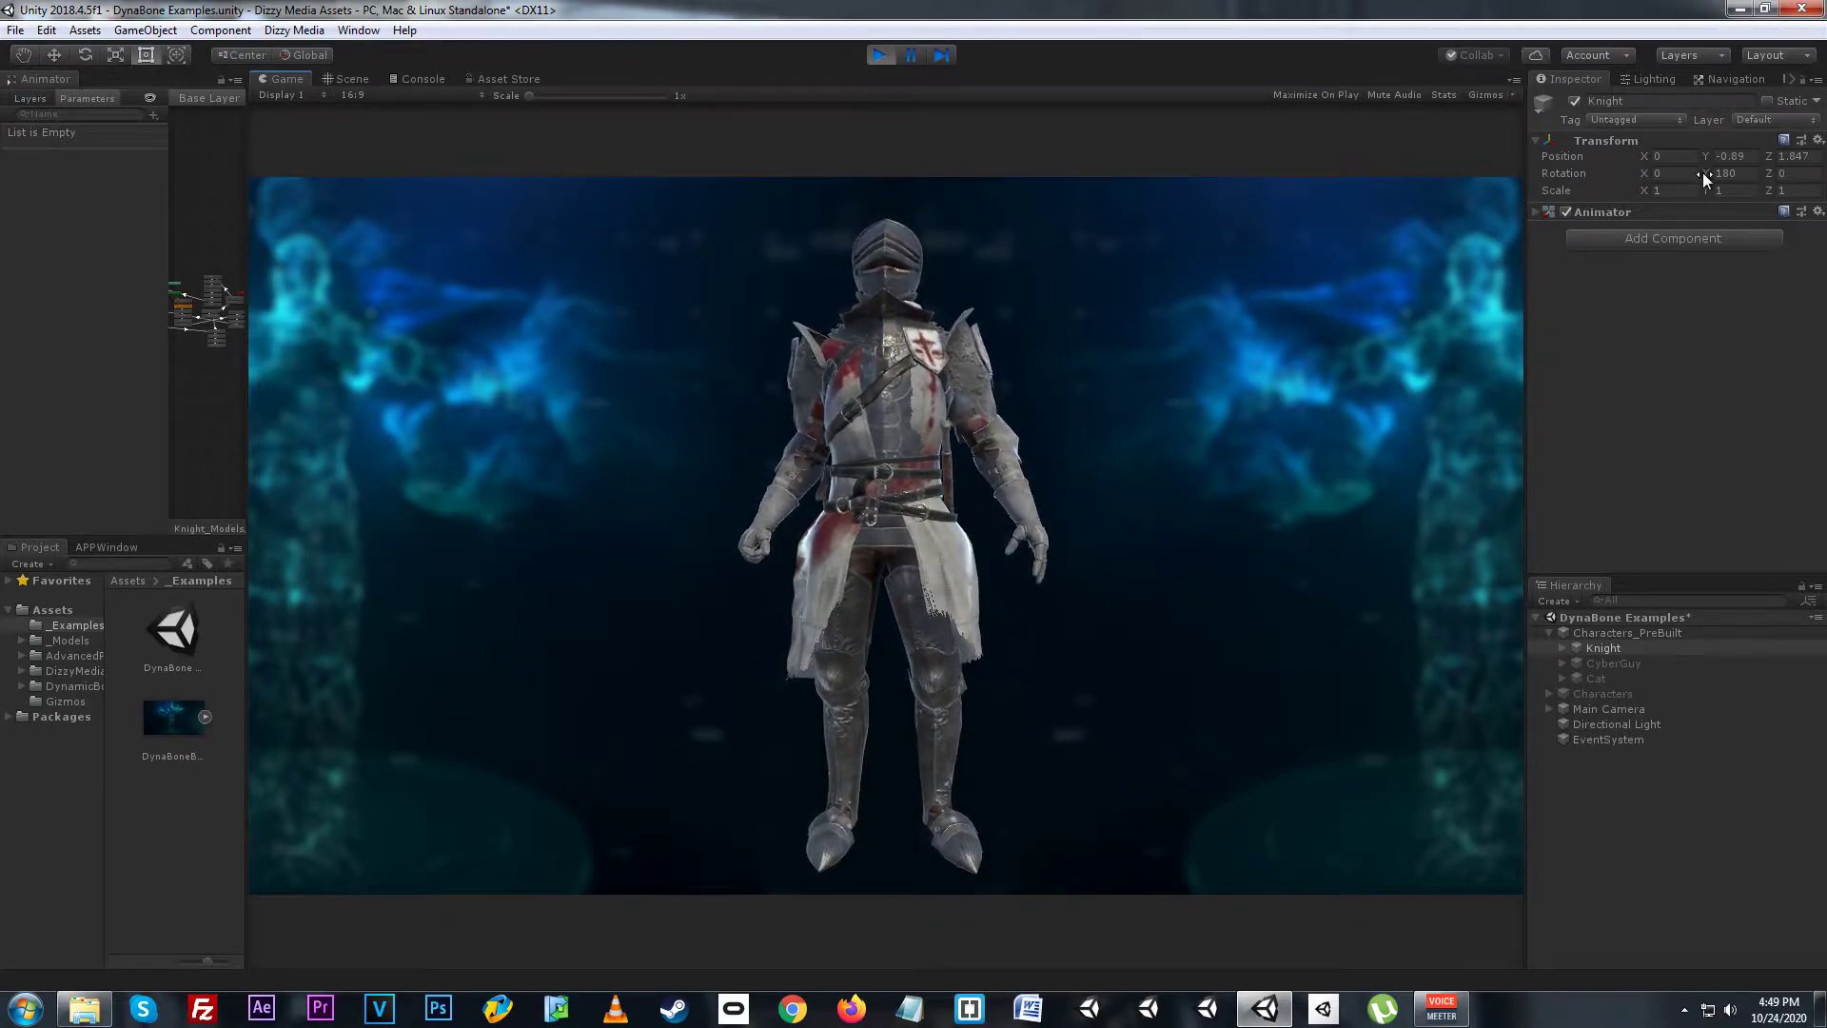
{"action": "mouse_move", "coordinate": [1704, 173]}
{"action": "left_mouse_down"}
{"action": "mouse_move", "coordinate": [1670, 174]}
{"action": "mouse_move", "coordinate": [1709, 189]}
{"action": "mouse_move", "coordinate": [1682, 242]}
{"action": "left_mouse_up"}
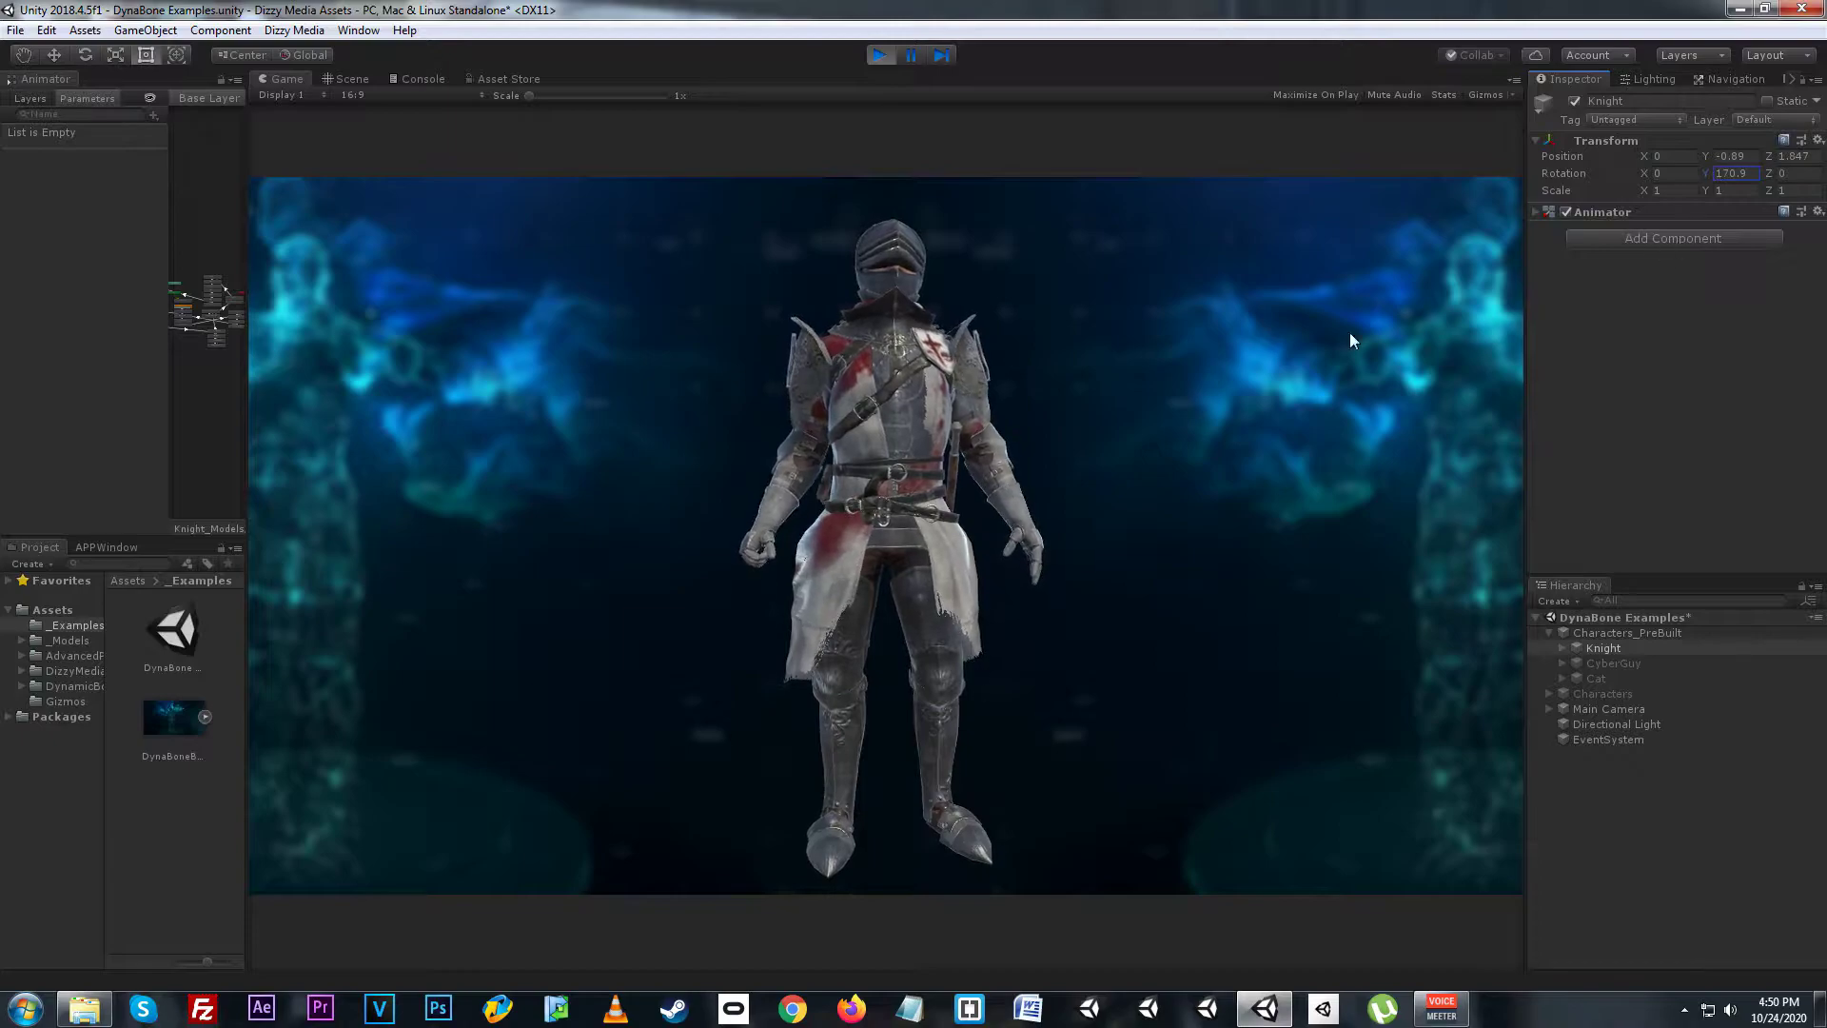
{"action": "left_click", "coordinate": [878, 55]}
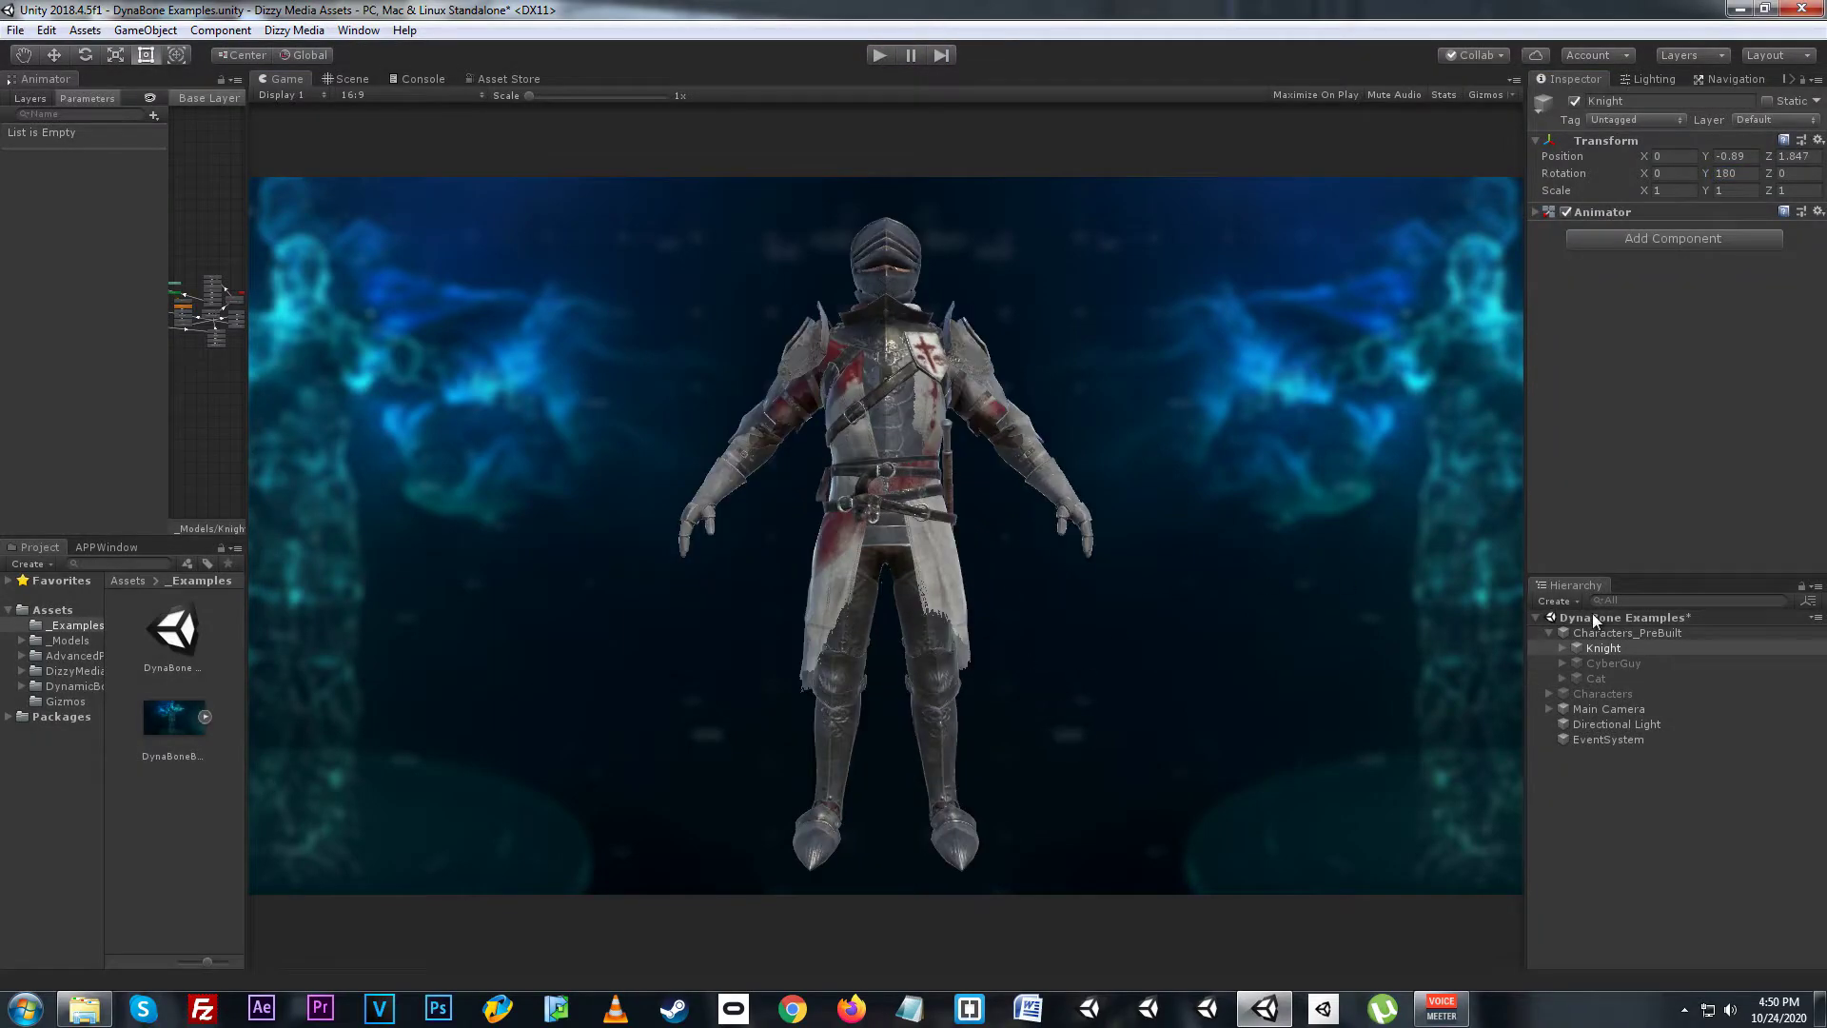
- Show CyberGuy in place of the Knight and play-test it while rotating, then stop
{"action": "left_click", "coordinate": [1613, 664]}
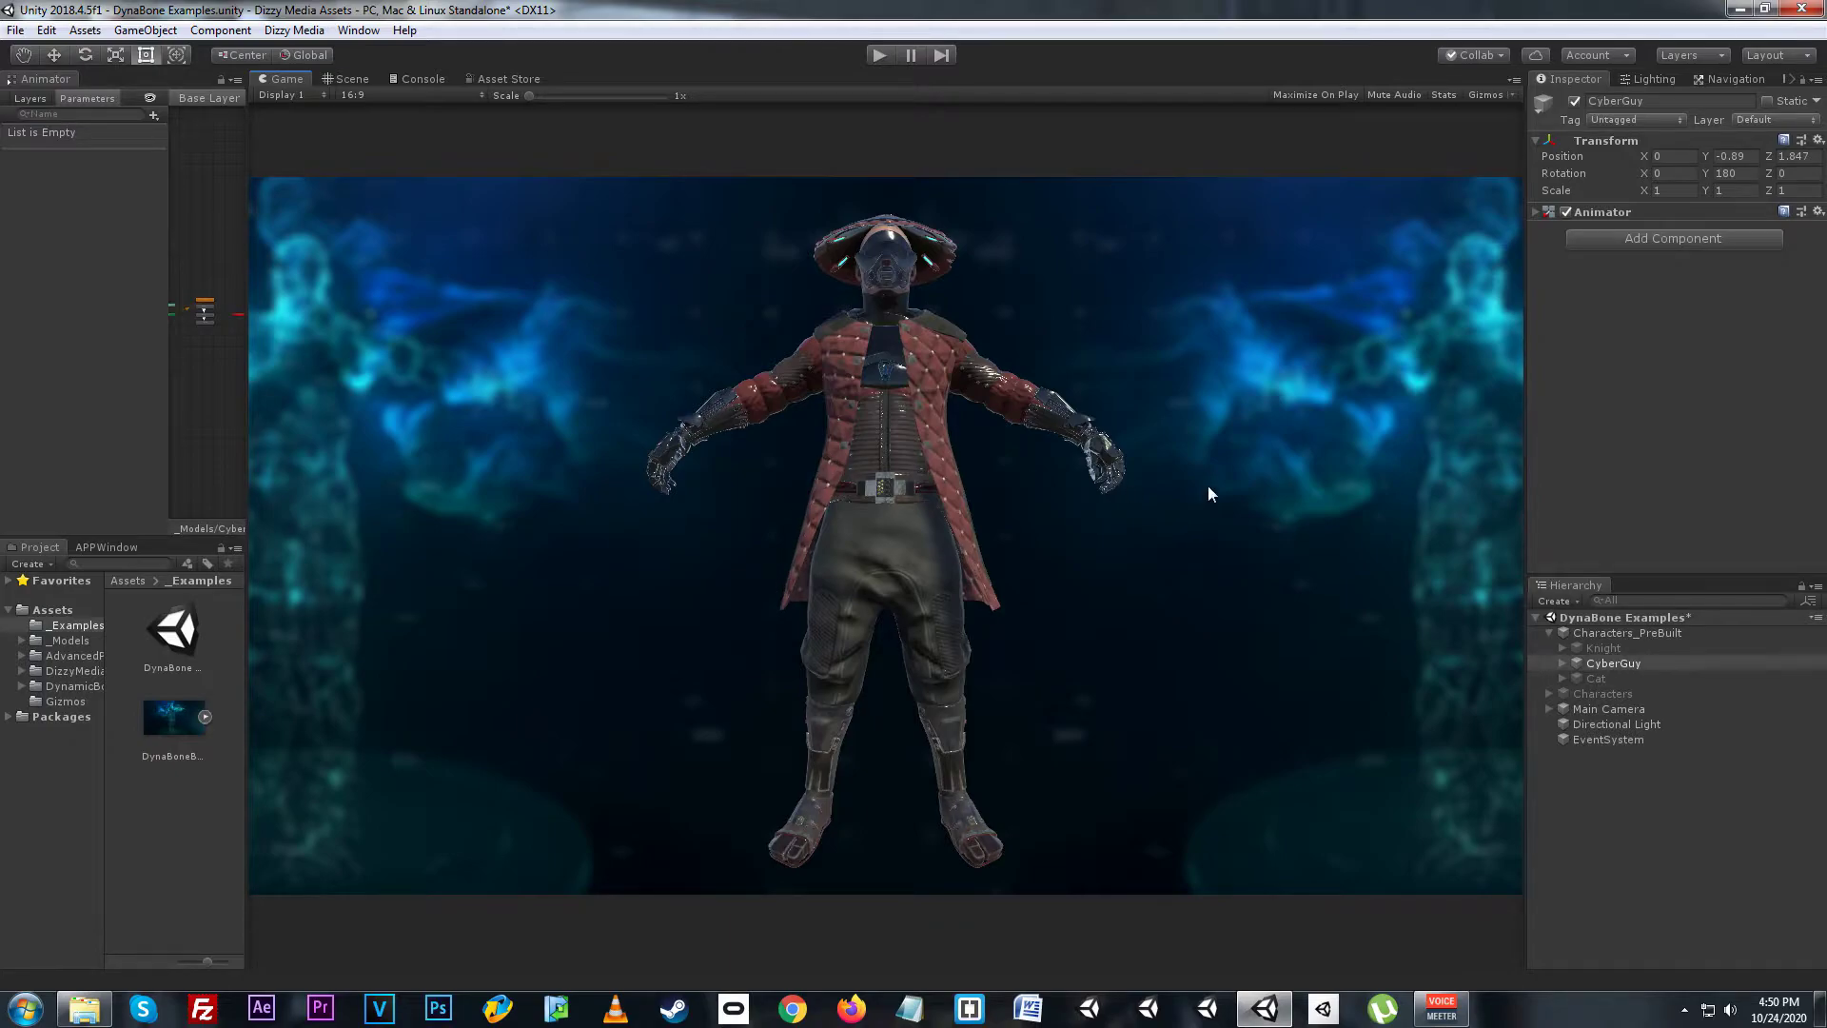
{"action": "key", "text": "ctrl+p"}
{"action": "mouse_move", "coordinate": [1704, 172]}
{"action": "left_mouse_down"}
{"action": "mouse_move", "coordinate": [1304, 202]}
{"action": "mouse_move", "coordinate": [1768, 206]}
{"action": "mouse_move", "coordinate": [1592, 219]}
{"action": "mouse_move", "coordinate": [1698, 219]}
{"action": "left_mouse_up"}
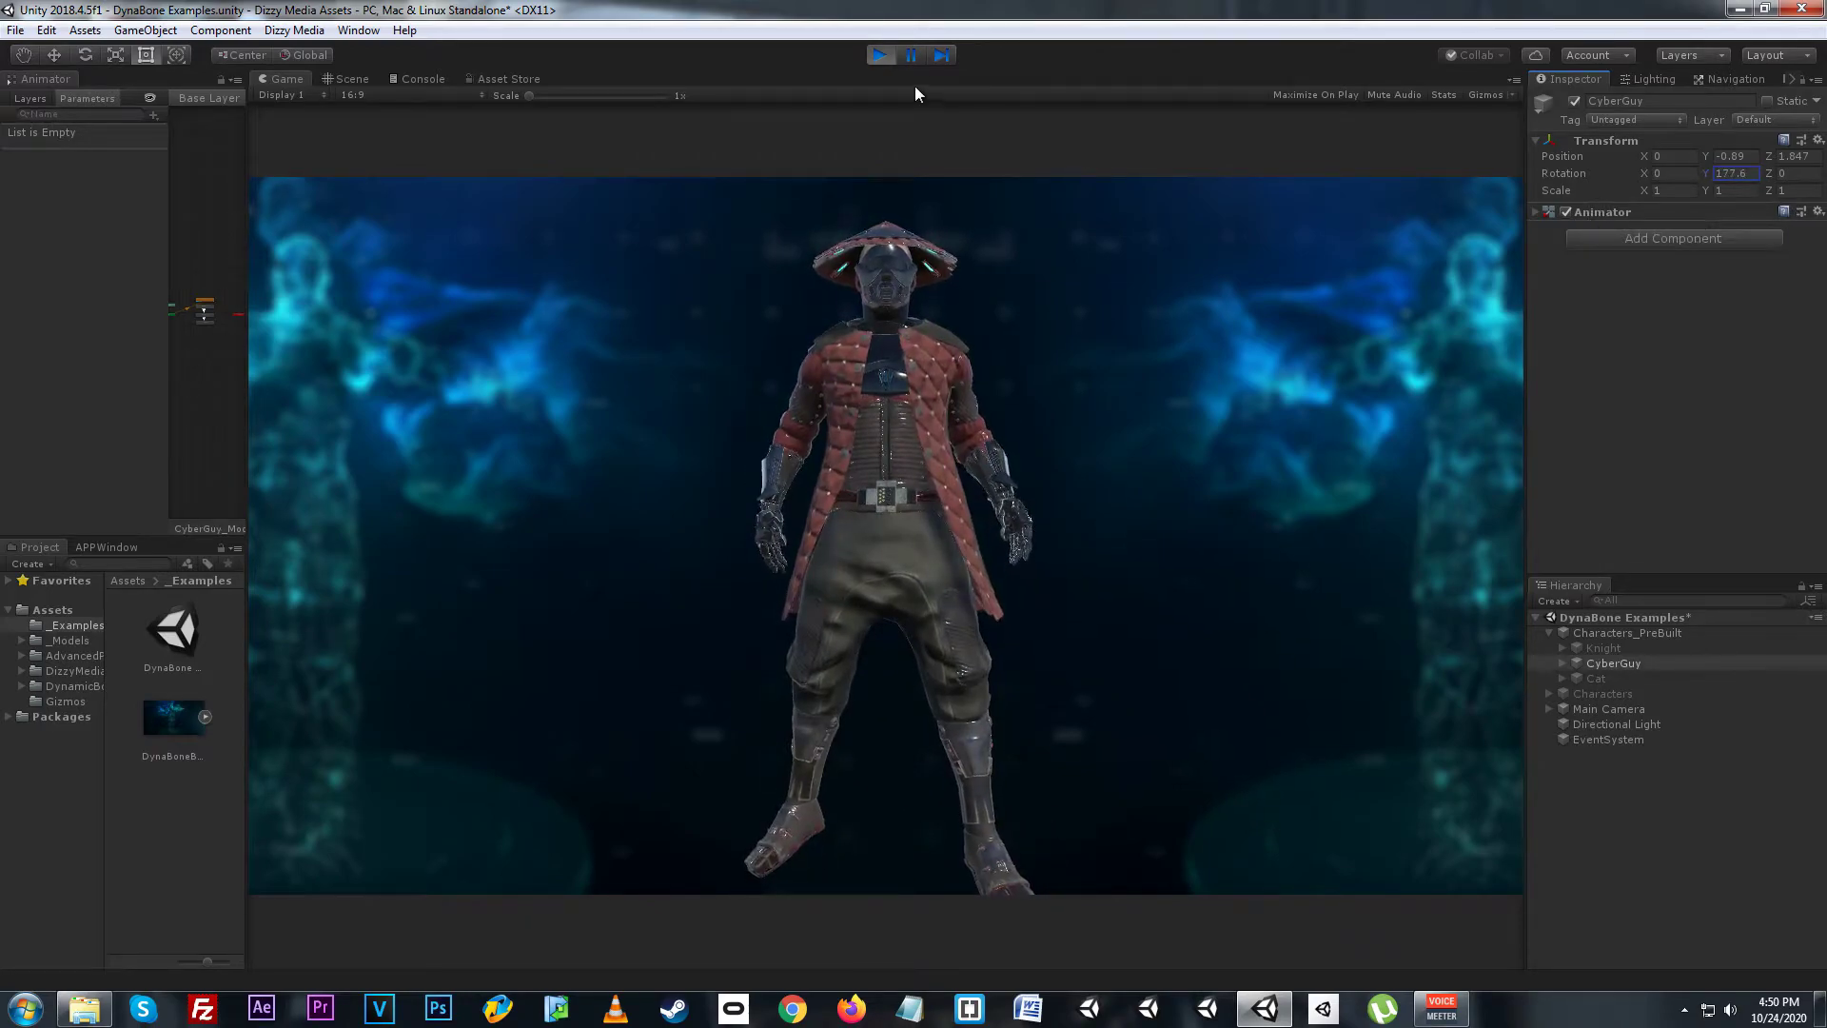
{"action": "key", "text": "ctrl+p"}
- Hide CyberGuy, activate the Cat, and play-test it while turning it around
{"action": "left_click", "coordinate": [1572, 99]}
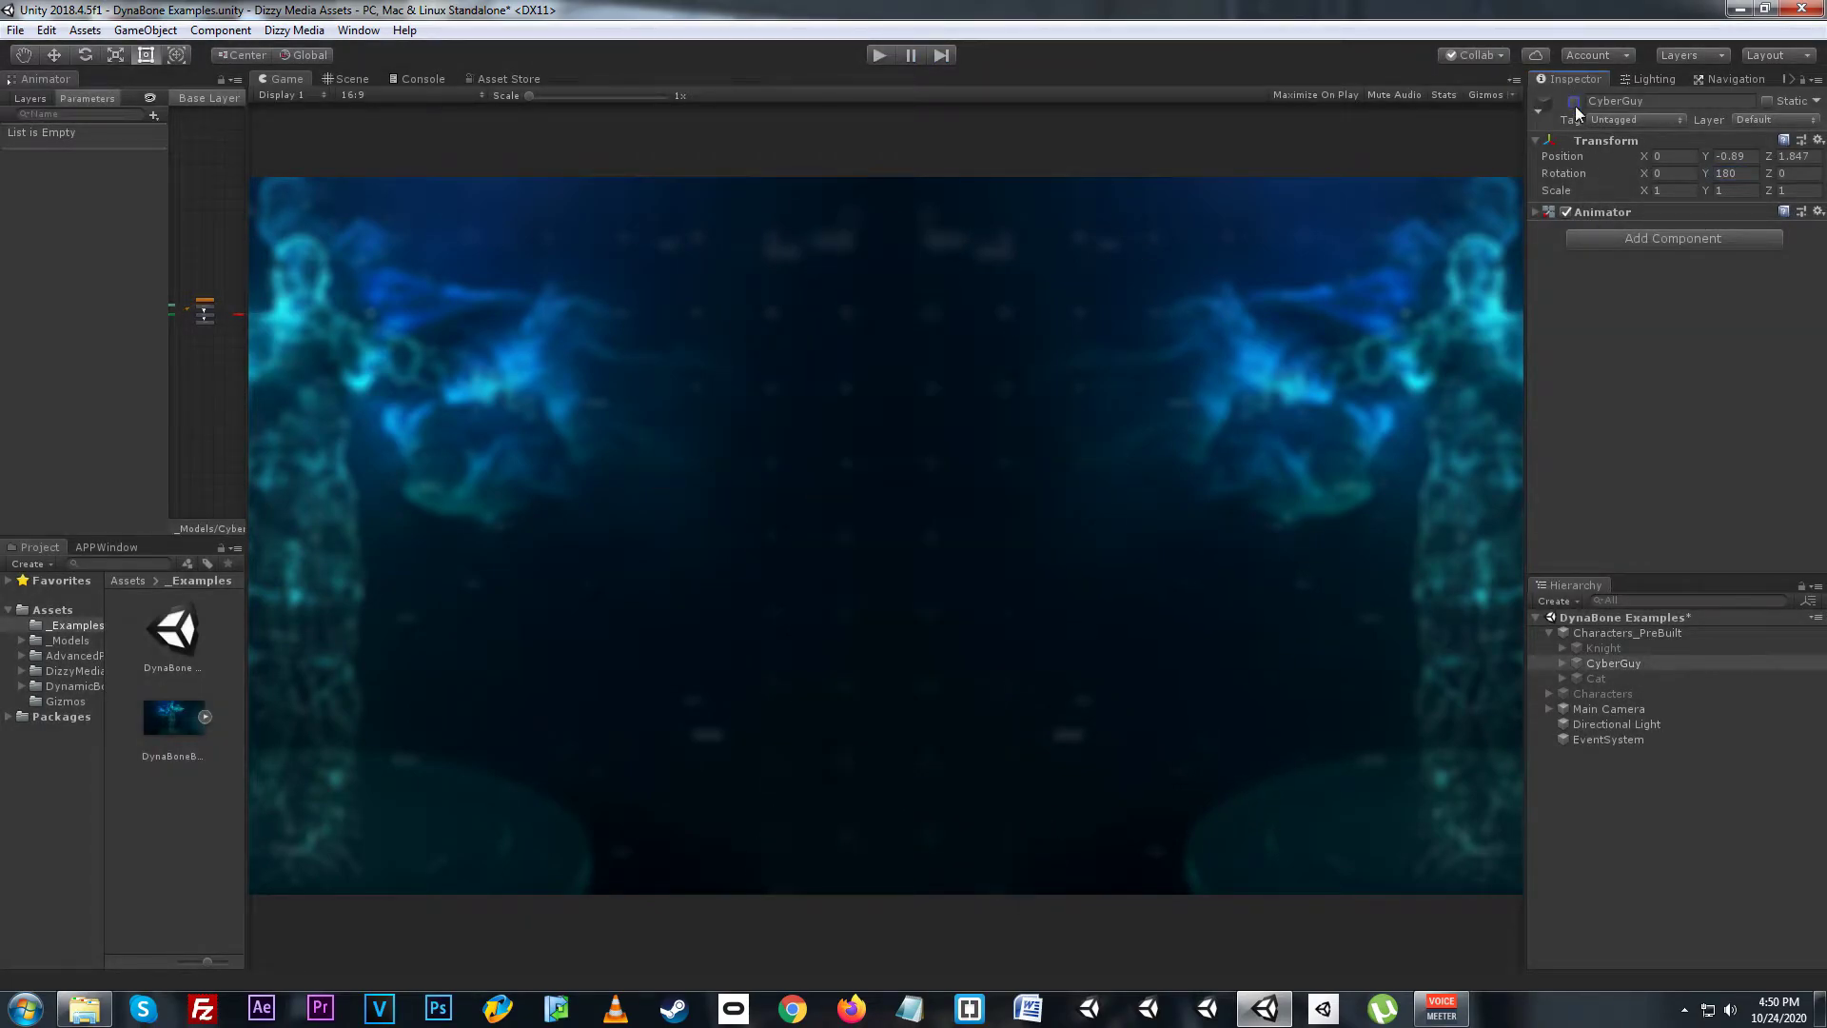
{"action": "left_click", "coordinate": [1596, 678]}
{"action": "left_click", "coordinate": [1575, 101]}
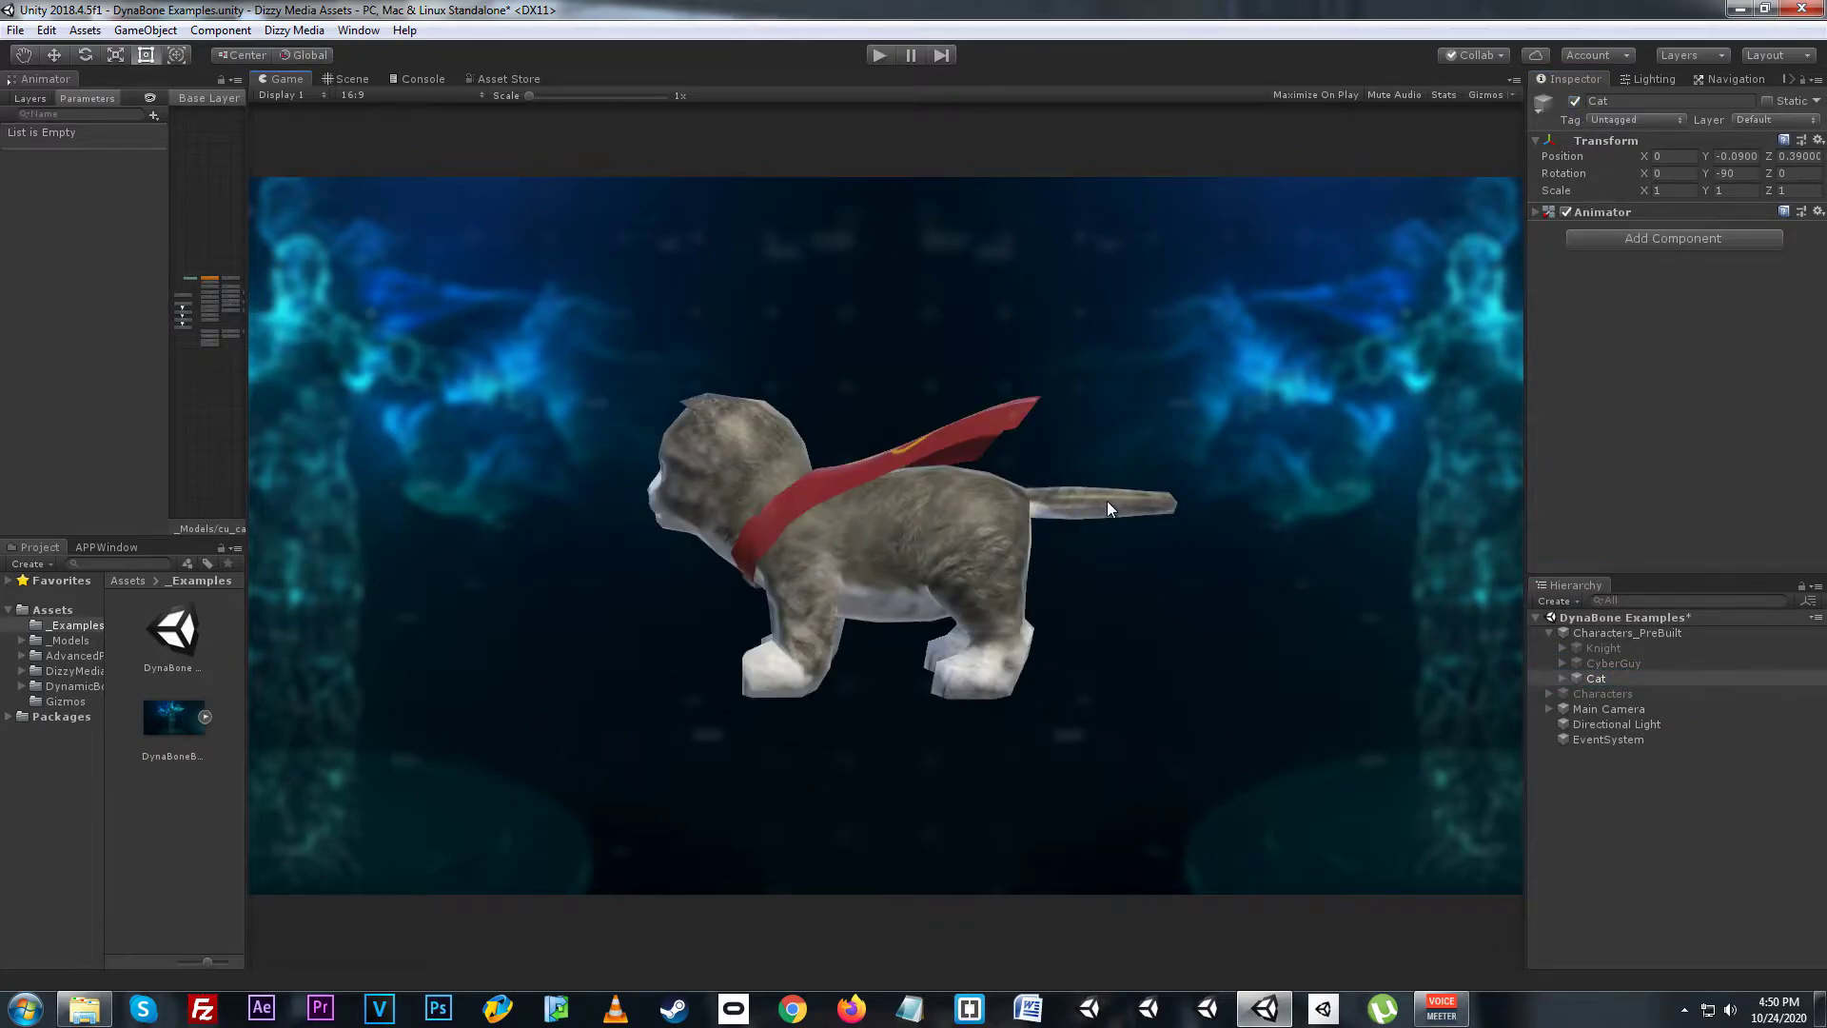
{"action": "key", "text": "ctrl+p"}
{"action": "mouse_move", "coordinate": [1734, 173]}
{"action": "left_mouse_down"}
{"action": "mouse_move", "coordinate": [140, 173]}
{"action": "mouse_move", "coordinate": [178, 189]}
{"action": "mouse_move", "coordinate": [1447, 192]}
{"action": "mouse_move", "coordinate": [1593, 280]}
{"action": "mouse_move", "coordinate": [1095, 282]}
{"action": "mouse_move", "coordinate": [1683, 276]}
{"action": "left_mouse_up"}
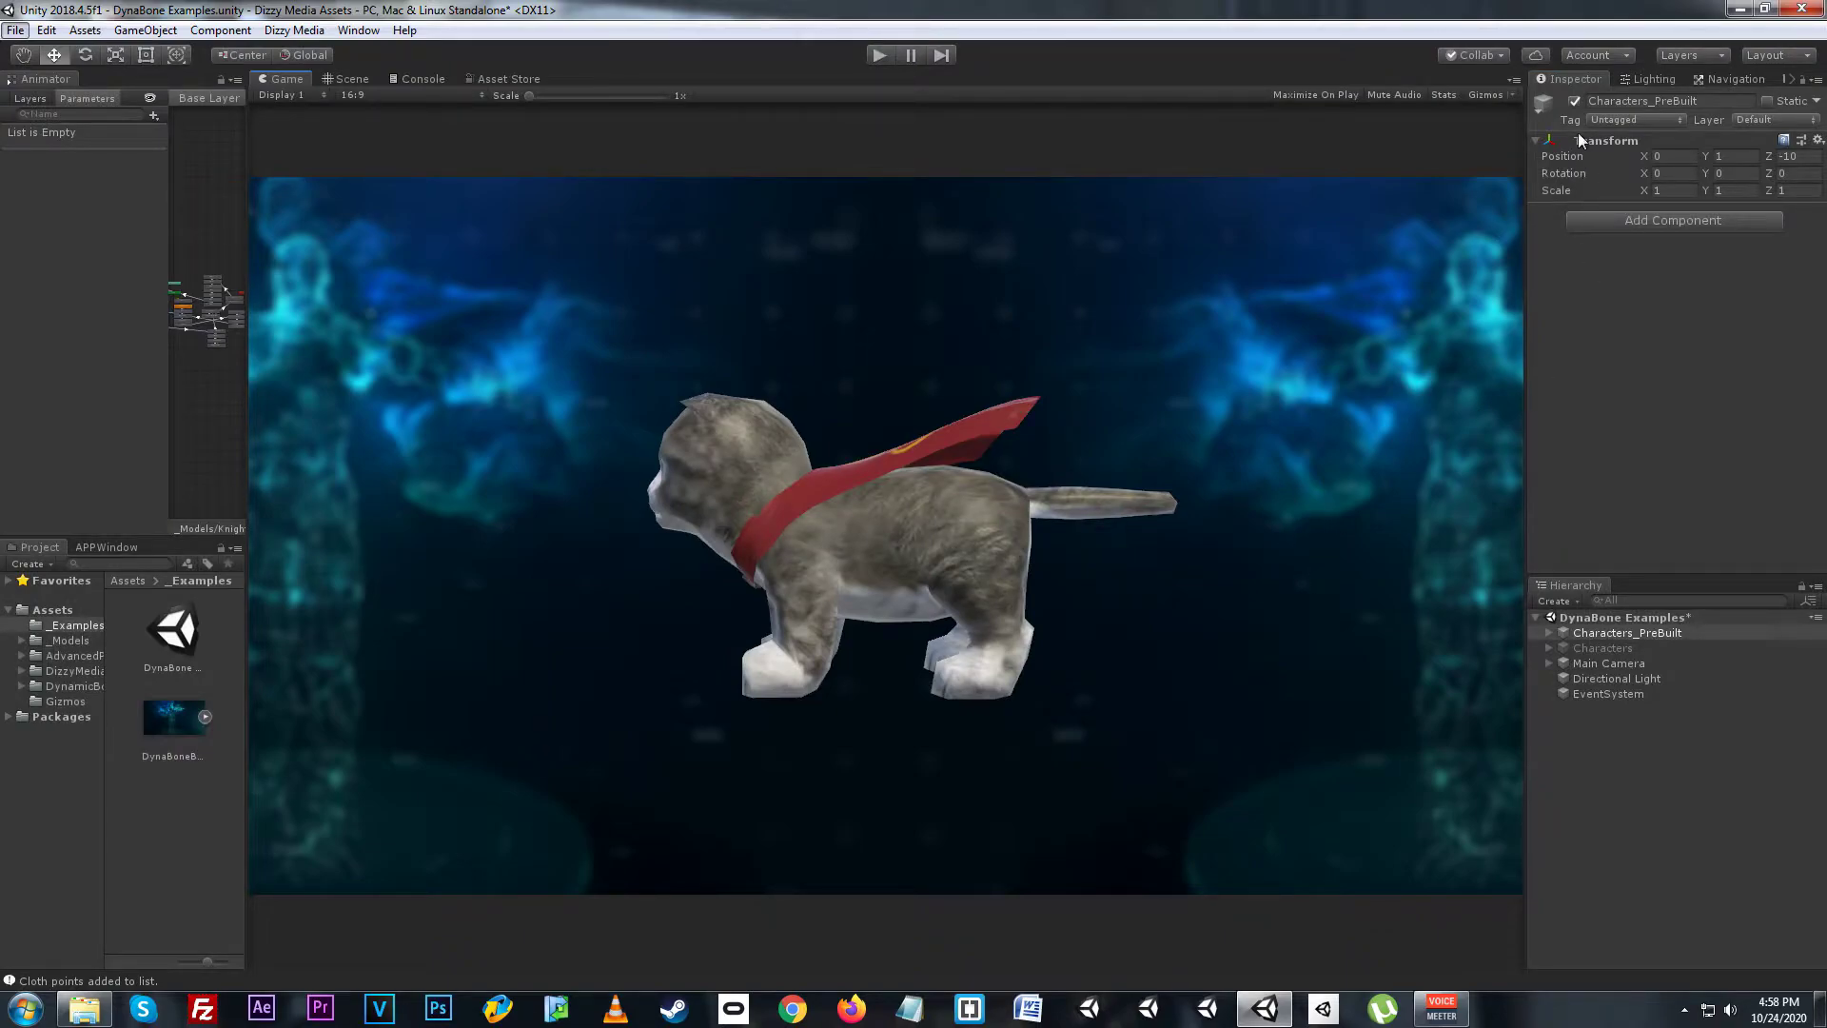
- Activate the Characters group and select the Knight, checking it in the Scene view
{"action": "left_click", "coordinate": [1575, 102]}
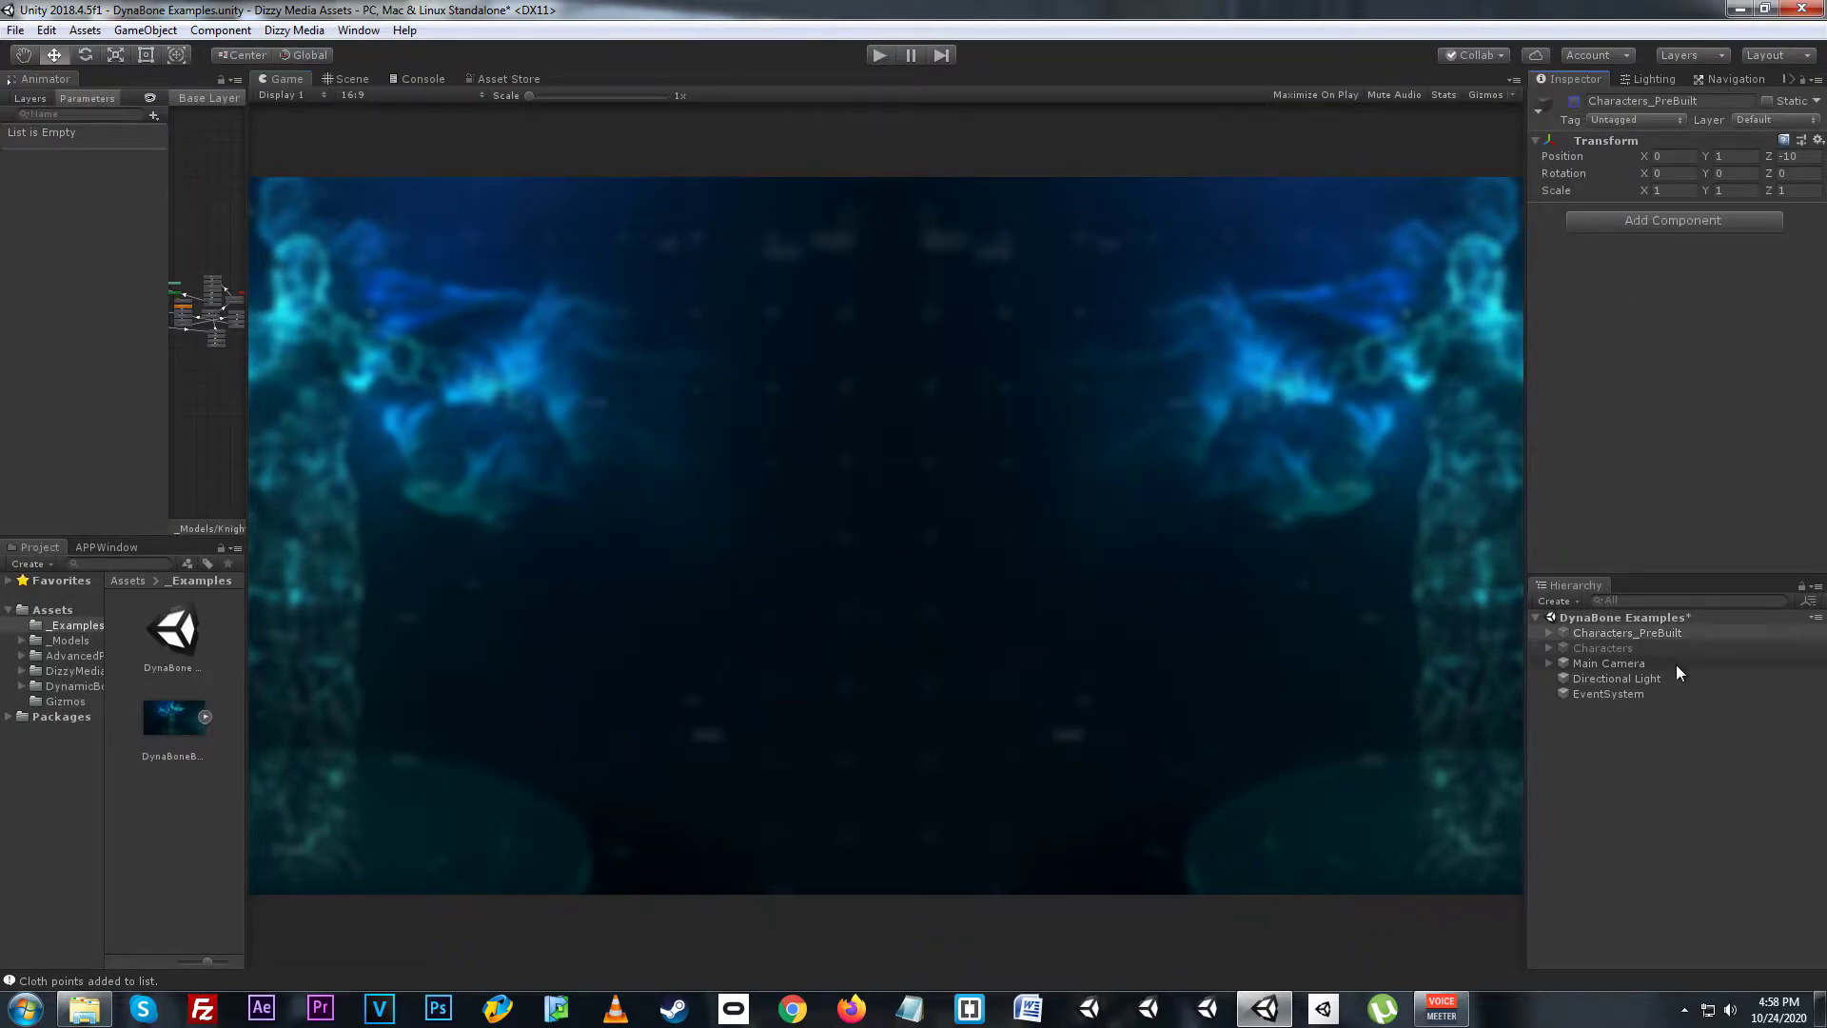
{"action": "left_click", "coordinate": [1652, 647]}
{"action": "left_click", "coordinate": [1574, 102]}
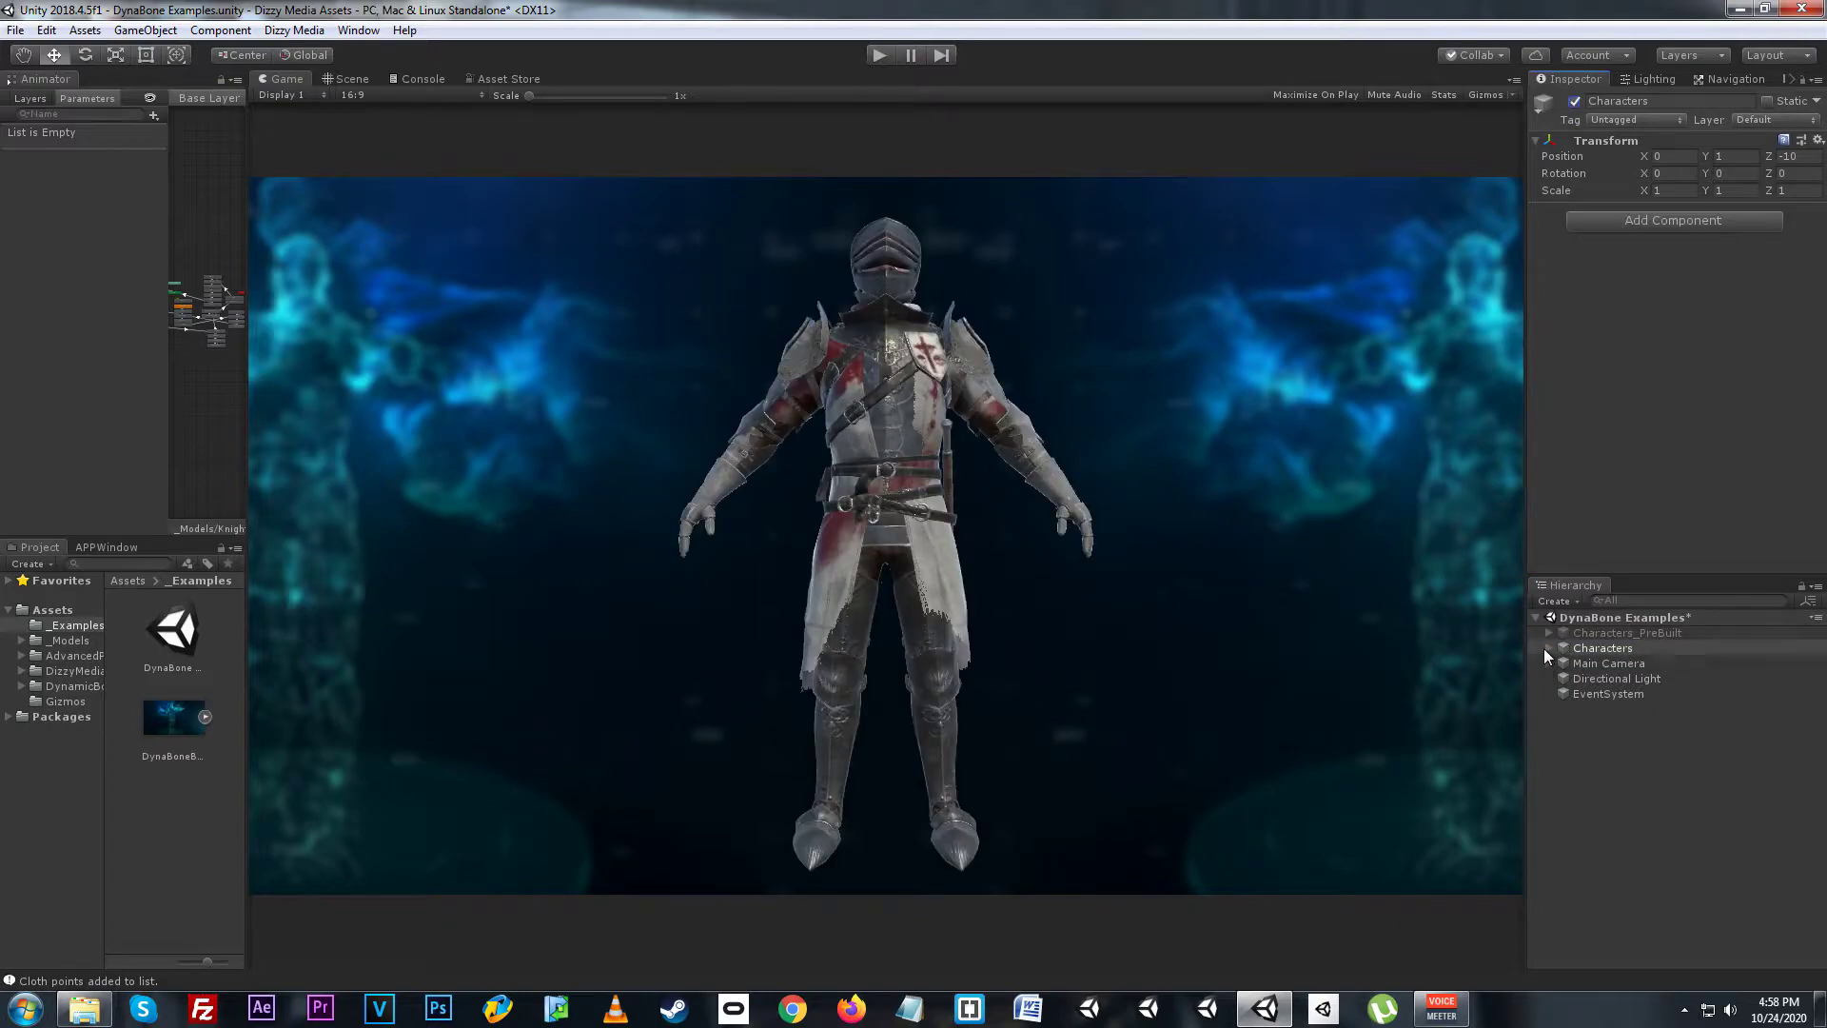
{"action": "left_click", "coordinate": [1548, 648]}
{"action": "left_click", "coordinate": [1603, 663]}
{"action": "left_click", "coordinate": [347, 78]}
{"action": "scroll", "coordinate": [944, 472], "scroll_direction": "down", "scroll_amount": 2}
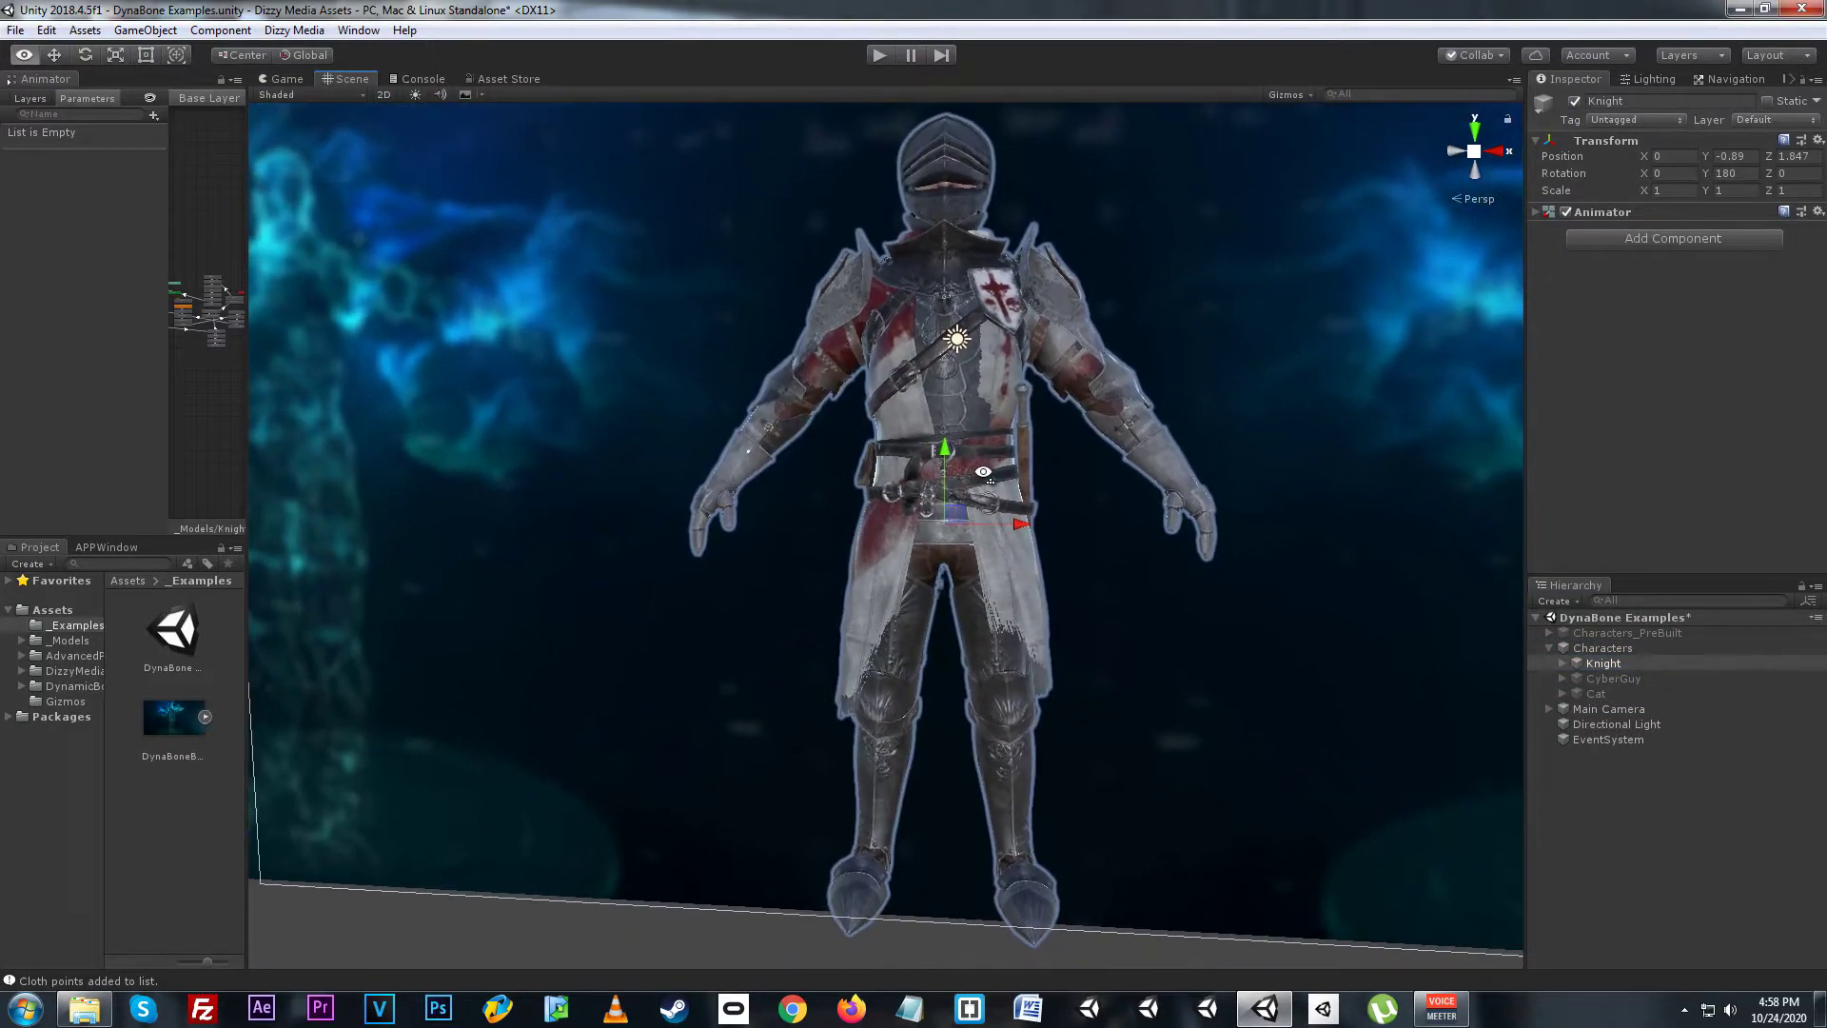
{"action": "left_click", "coordinate": [283, 78]}
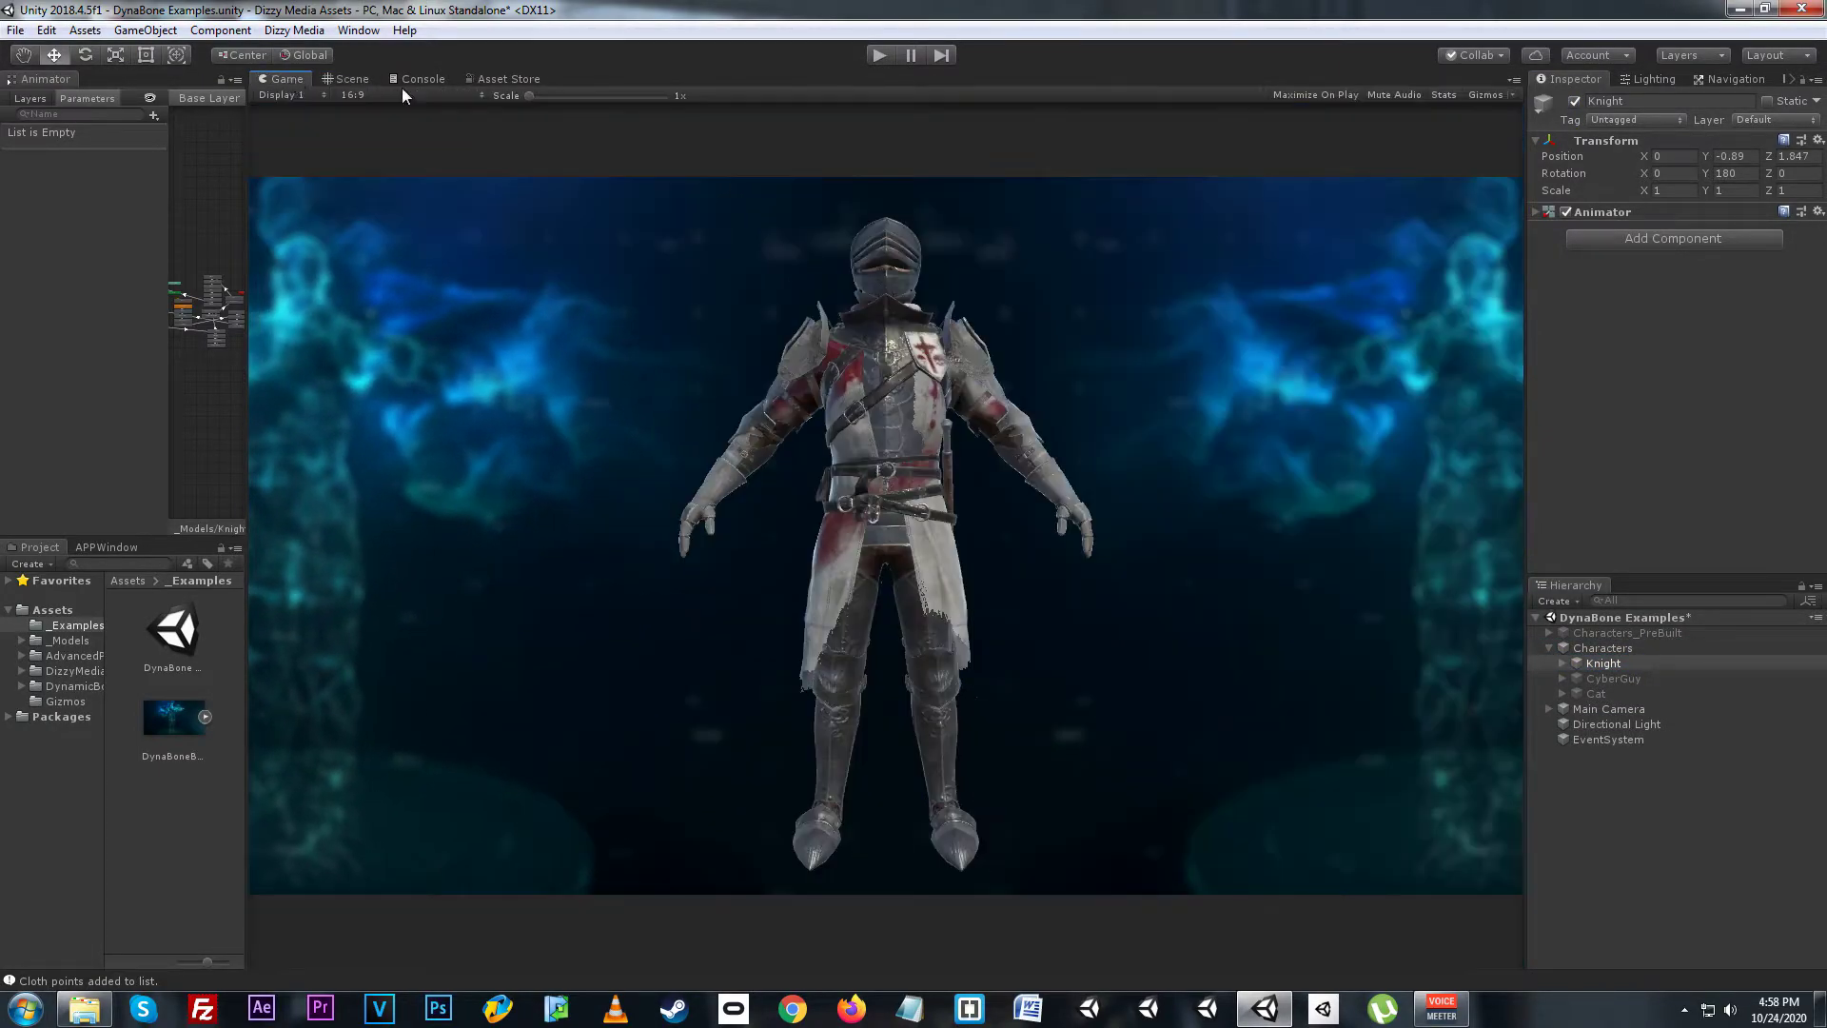
- Open DynaBone Presets System with the Knight as Character Animator and add default presets
{"action": "left_click", "coordinate": [304, 34]}
{"action": "mouse_move", "coordinate": [337, 72]}
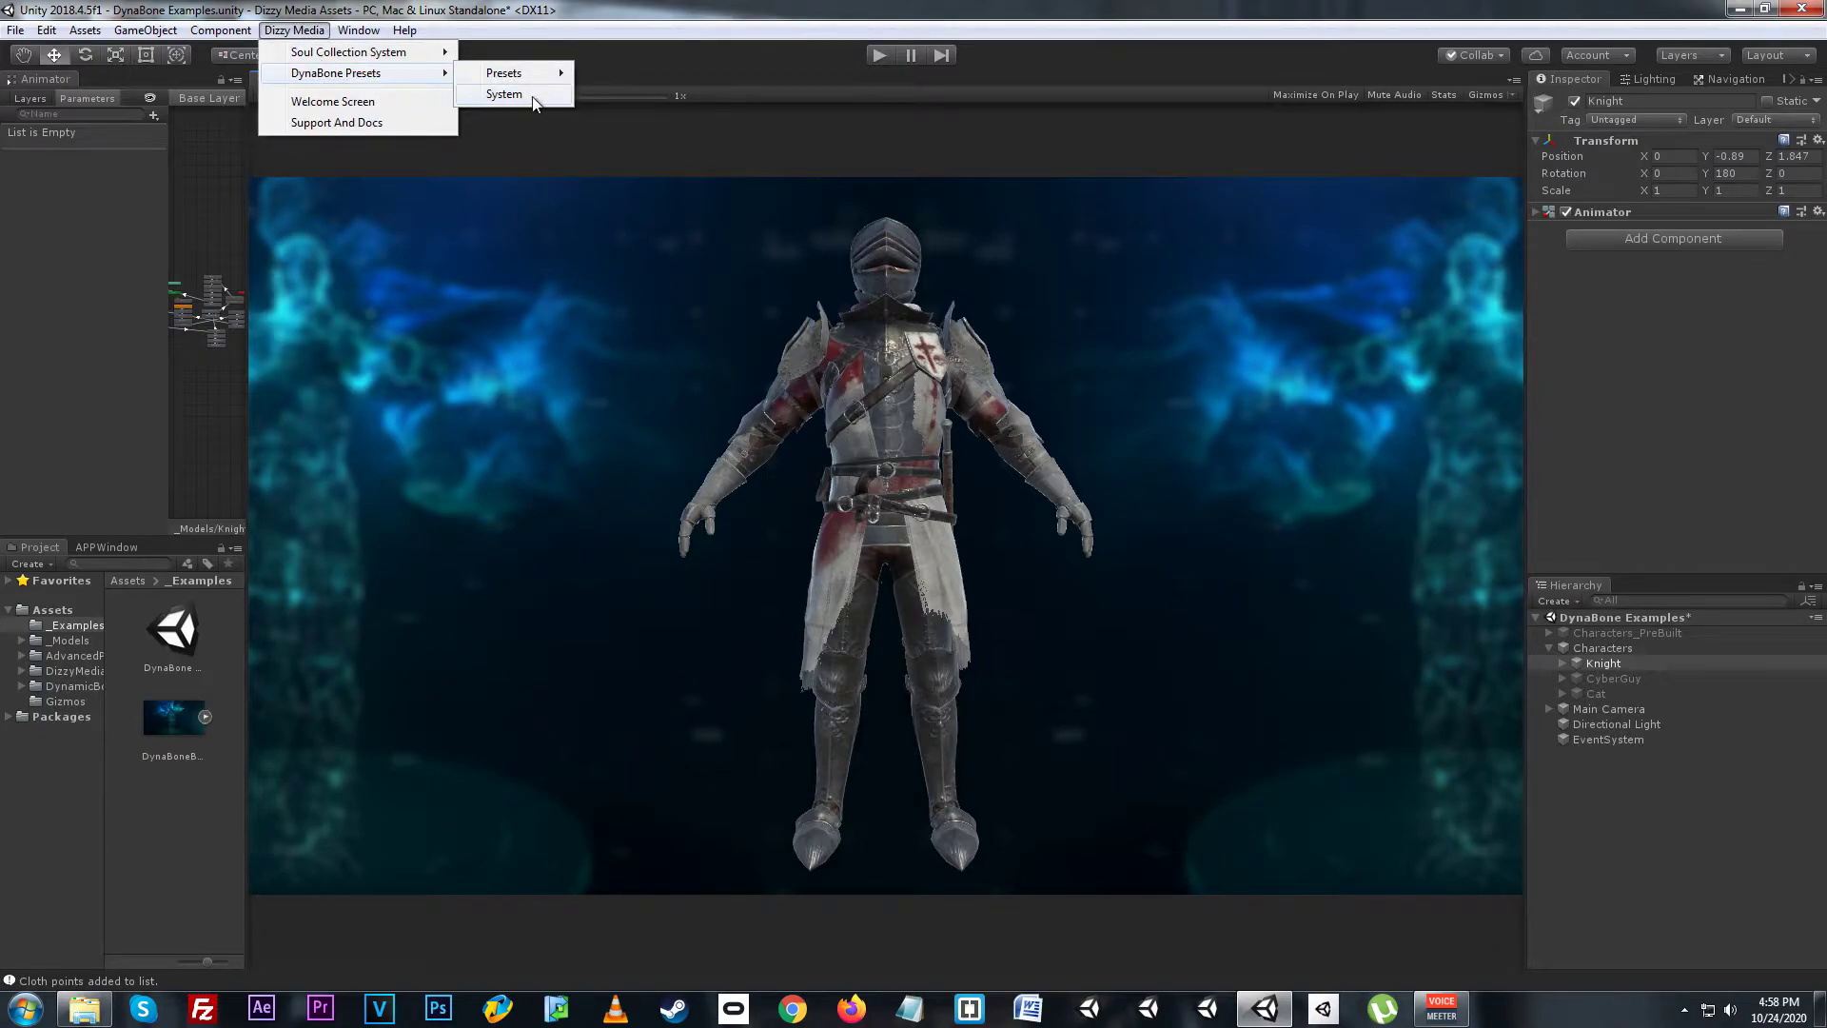
{"action": "left_click", "coordinate": [534, 99]}
{"action": "left_click_drag", "start_coordinate": [1623, 656], "coordinate": [687, 562]}
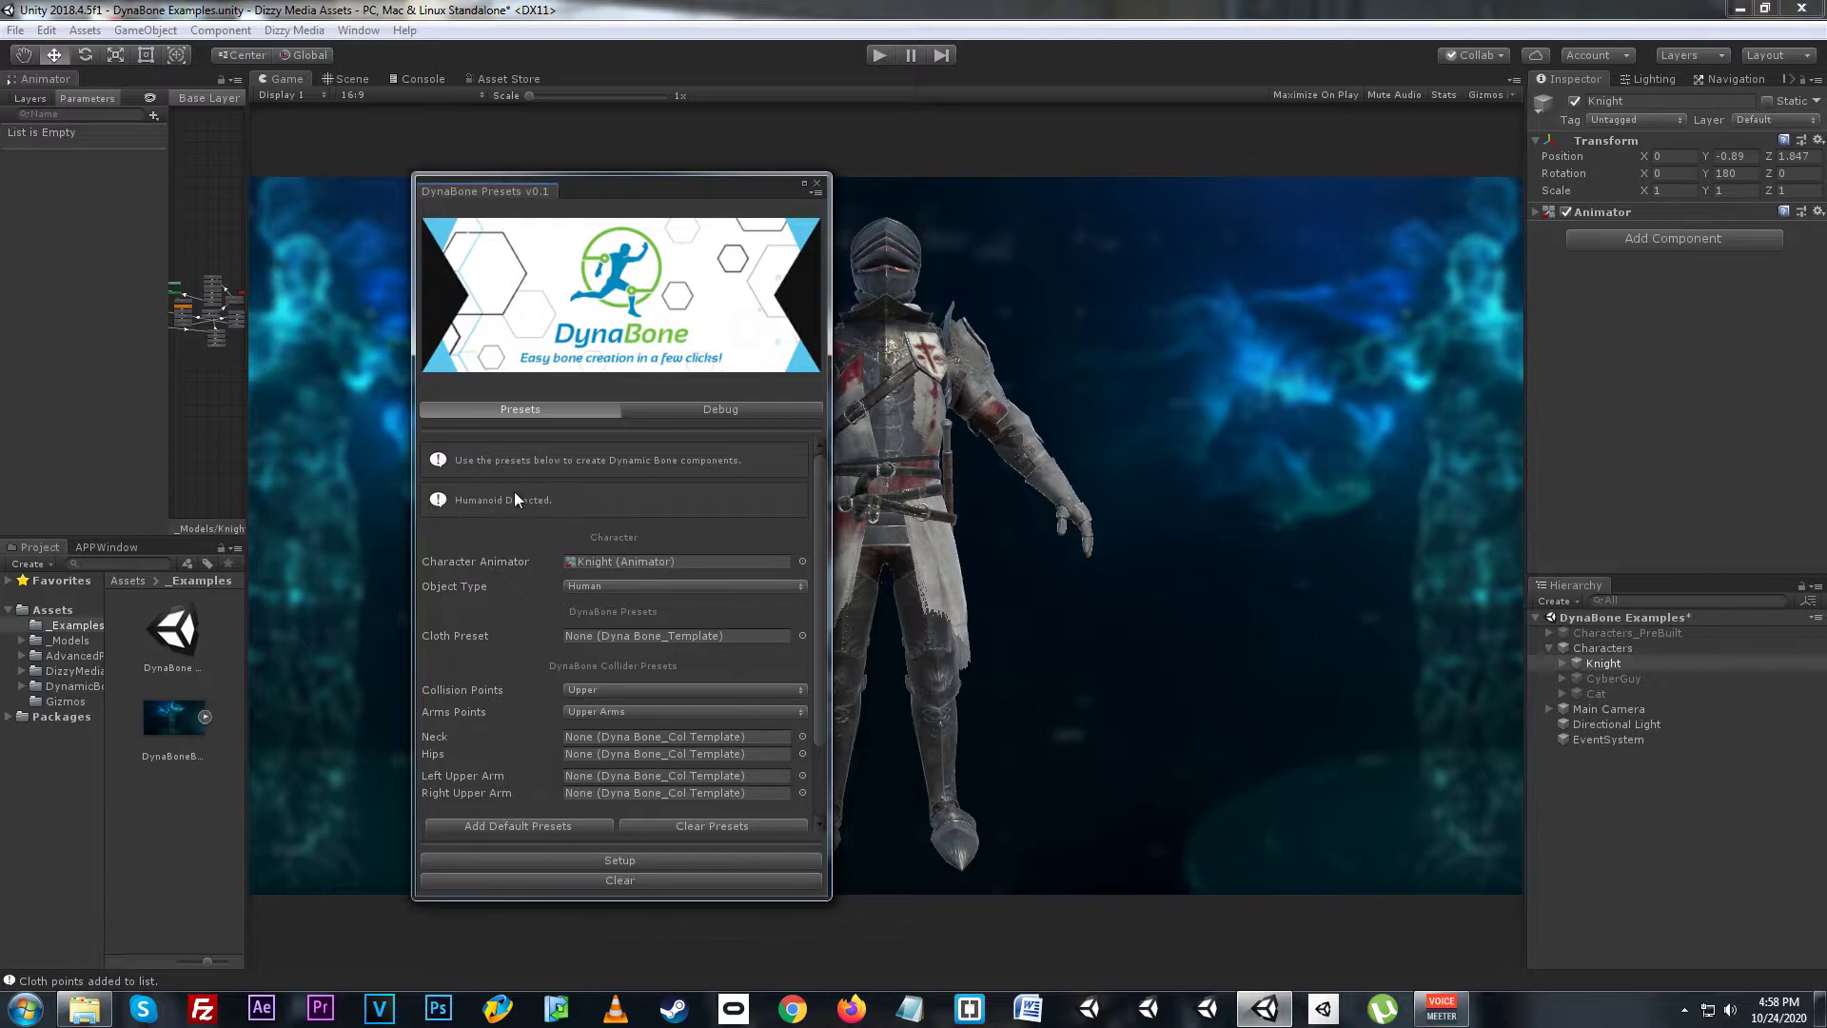
{"action": "left_click_drag", "start_coordinate": [823, 522], "coordinate": [826, 586]}
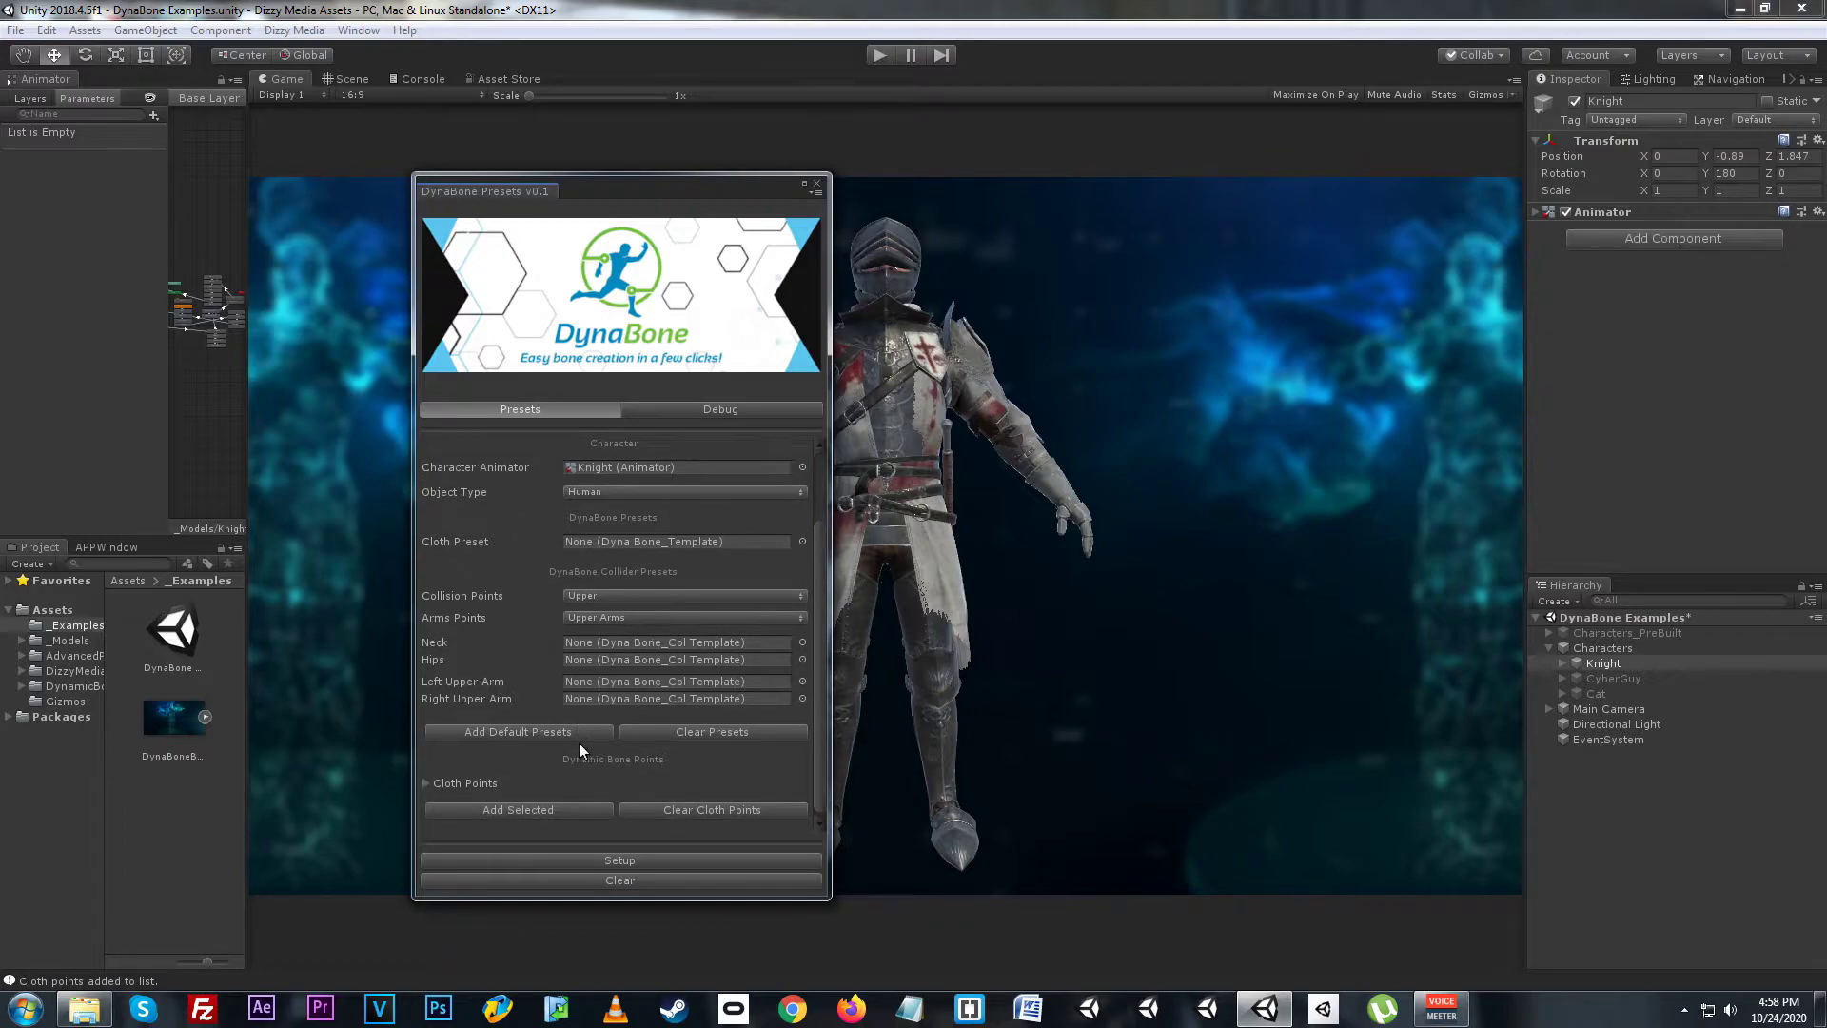
{"action": "left_click", "coordinate": [527, 733]}
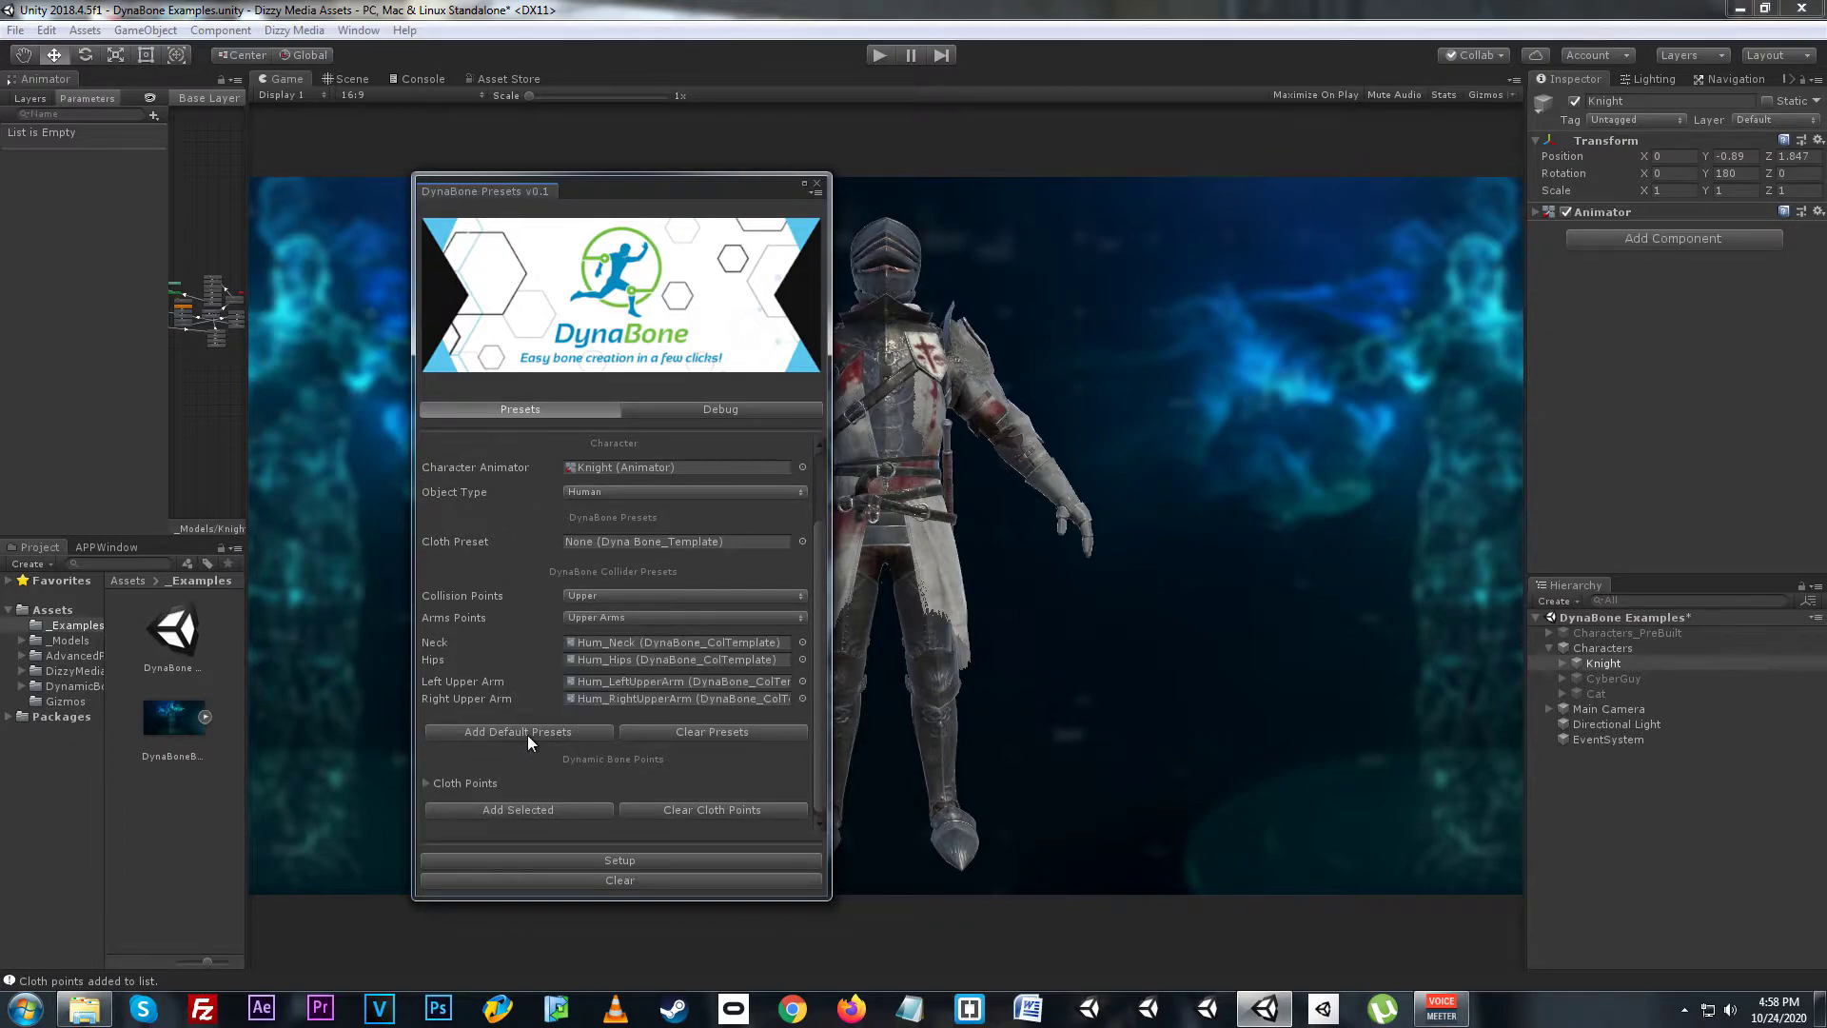
- Choose Cloth_Skirt as the cloth preset and set Collision Points to Lower
{"action": "left_click", "coordinate": [802, 541]}
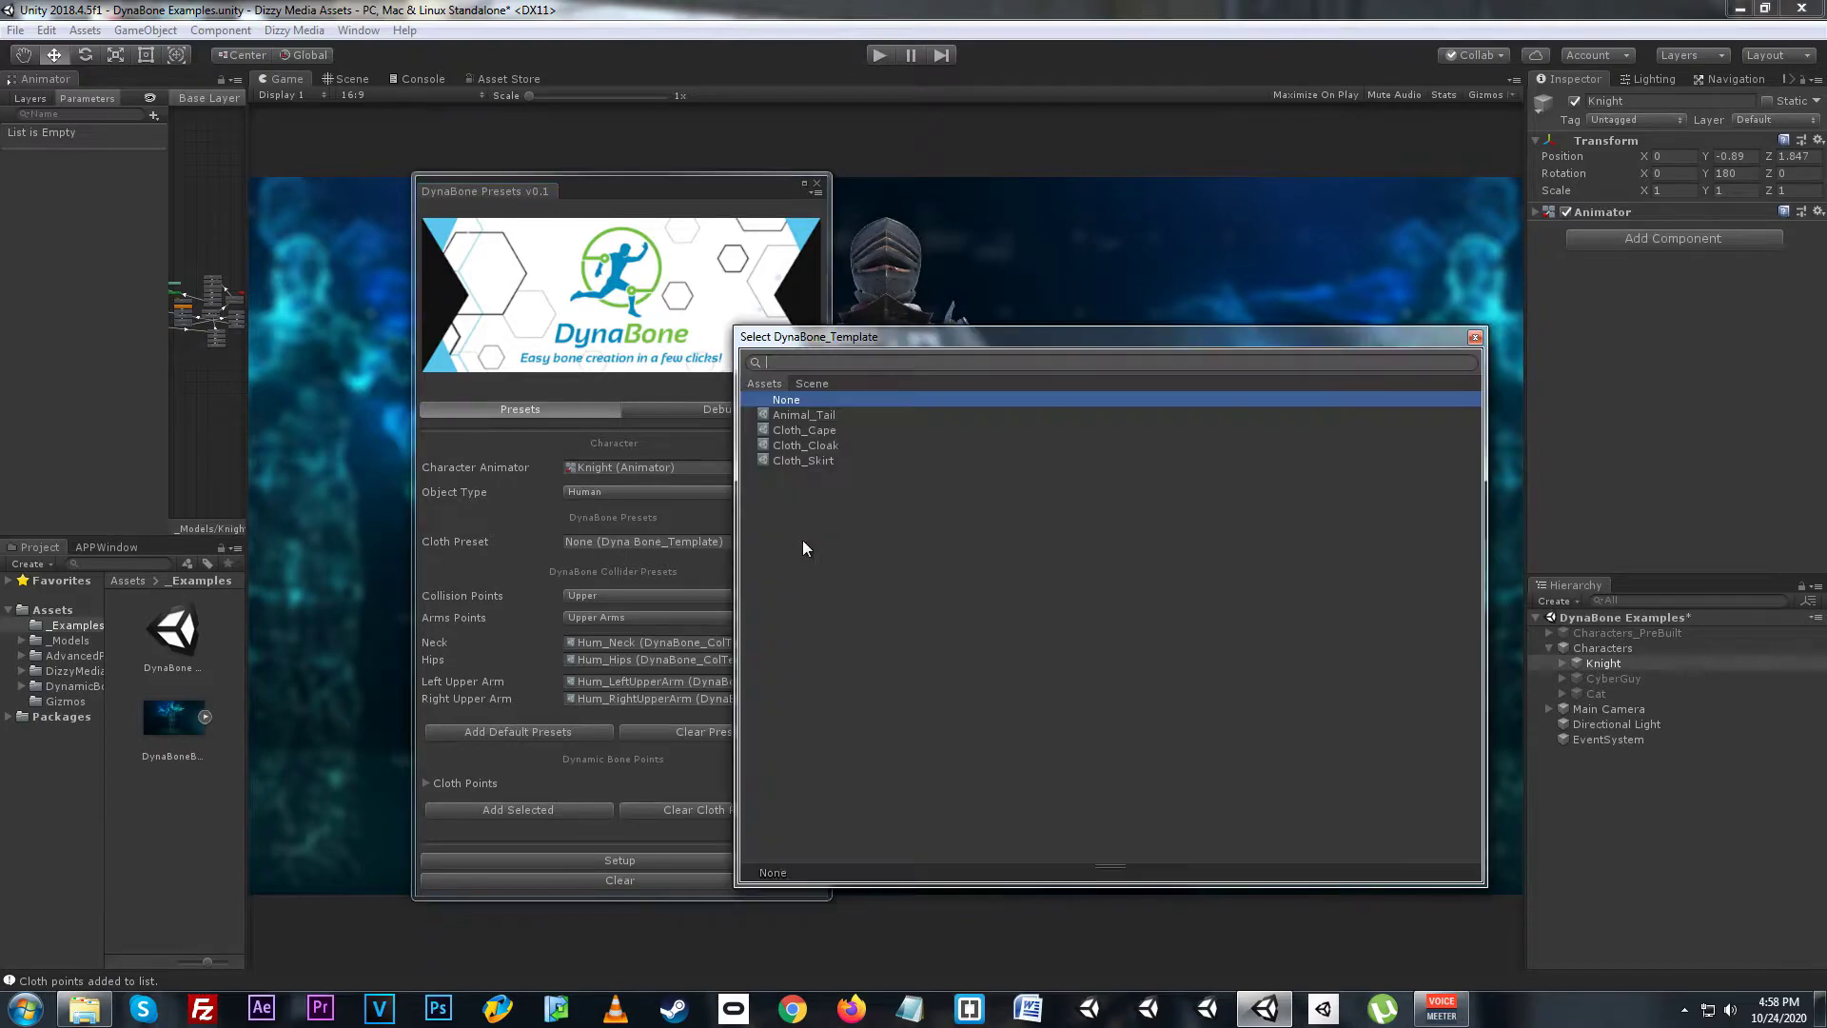
{"action": "double_click", "coordinate": [854, 459]}
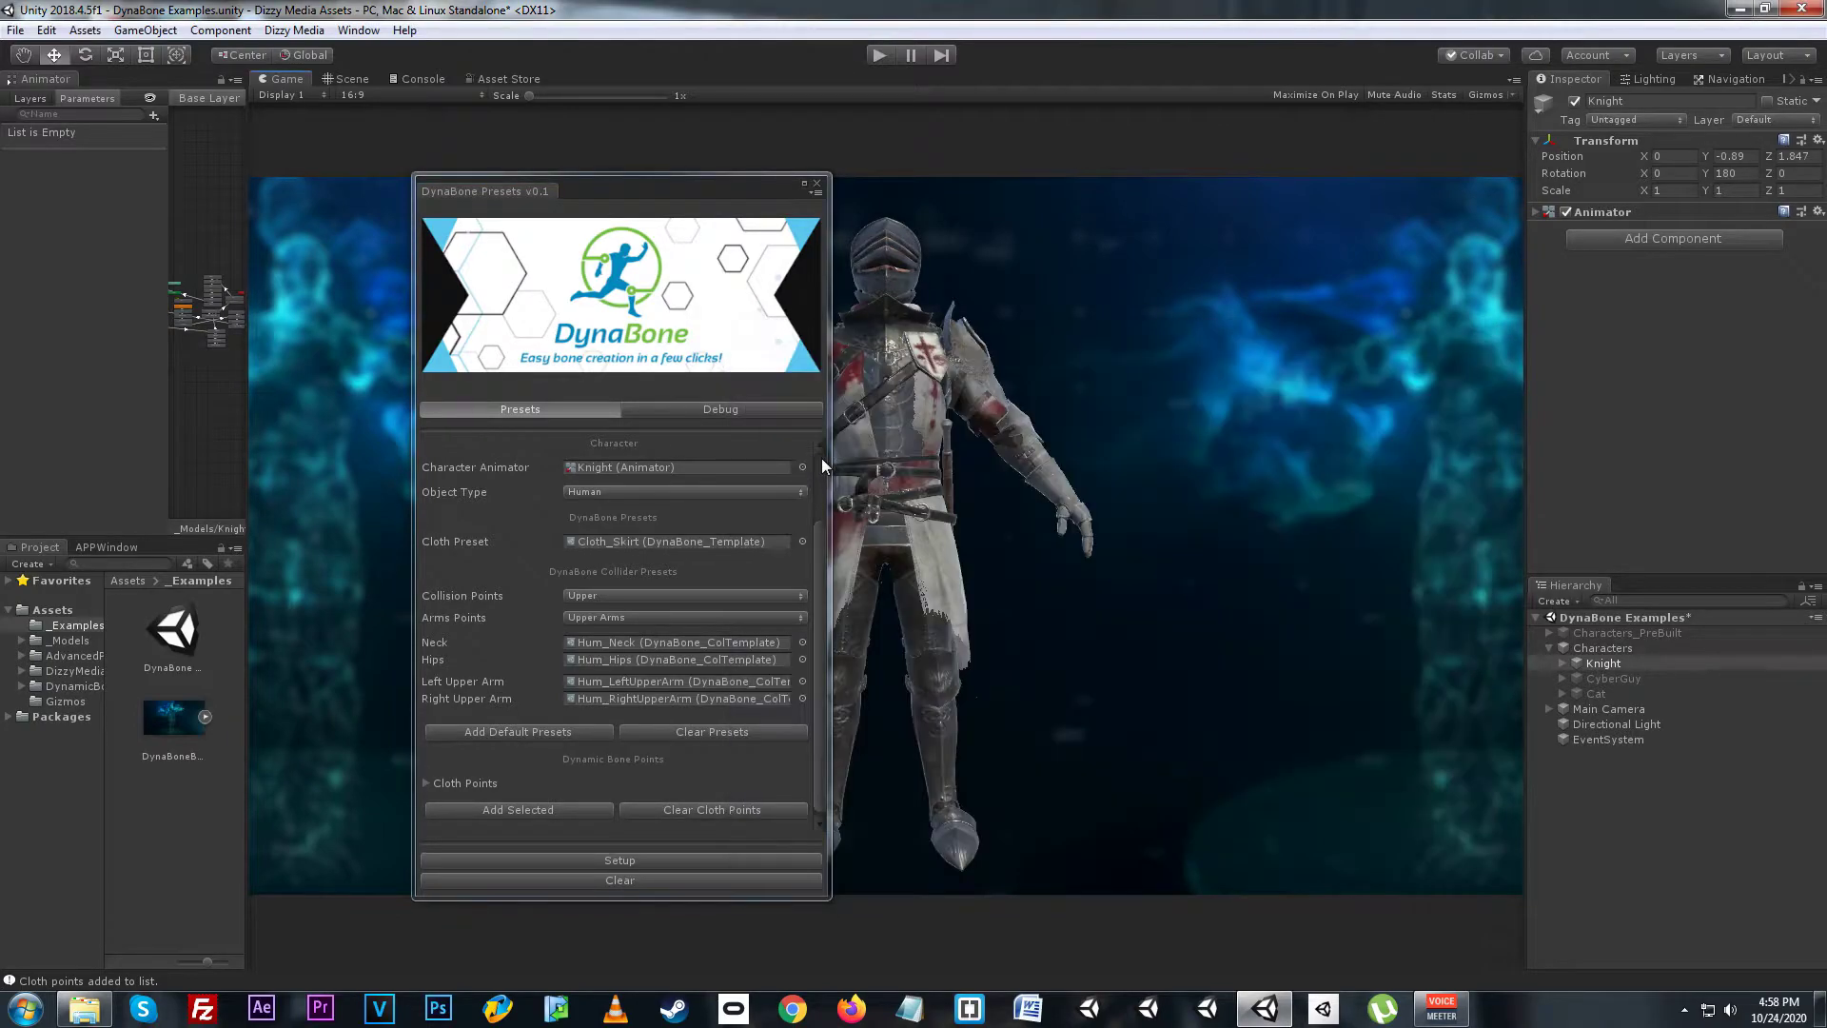
{"action": "left_click", "coordinate": [592, 596]}
{"action": "left_click", "coordinate": [635, 640]}
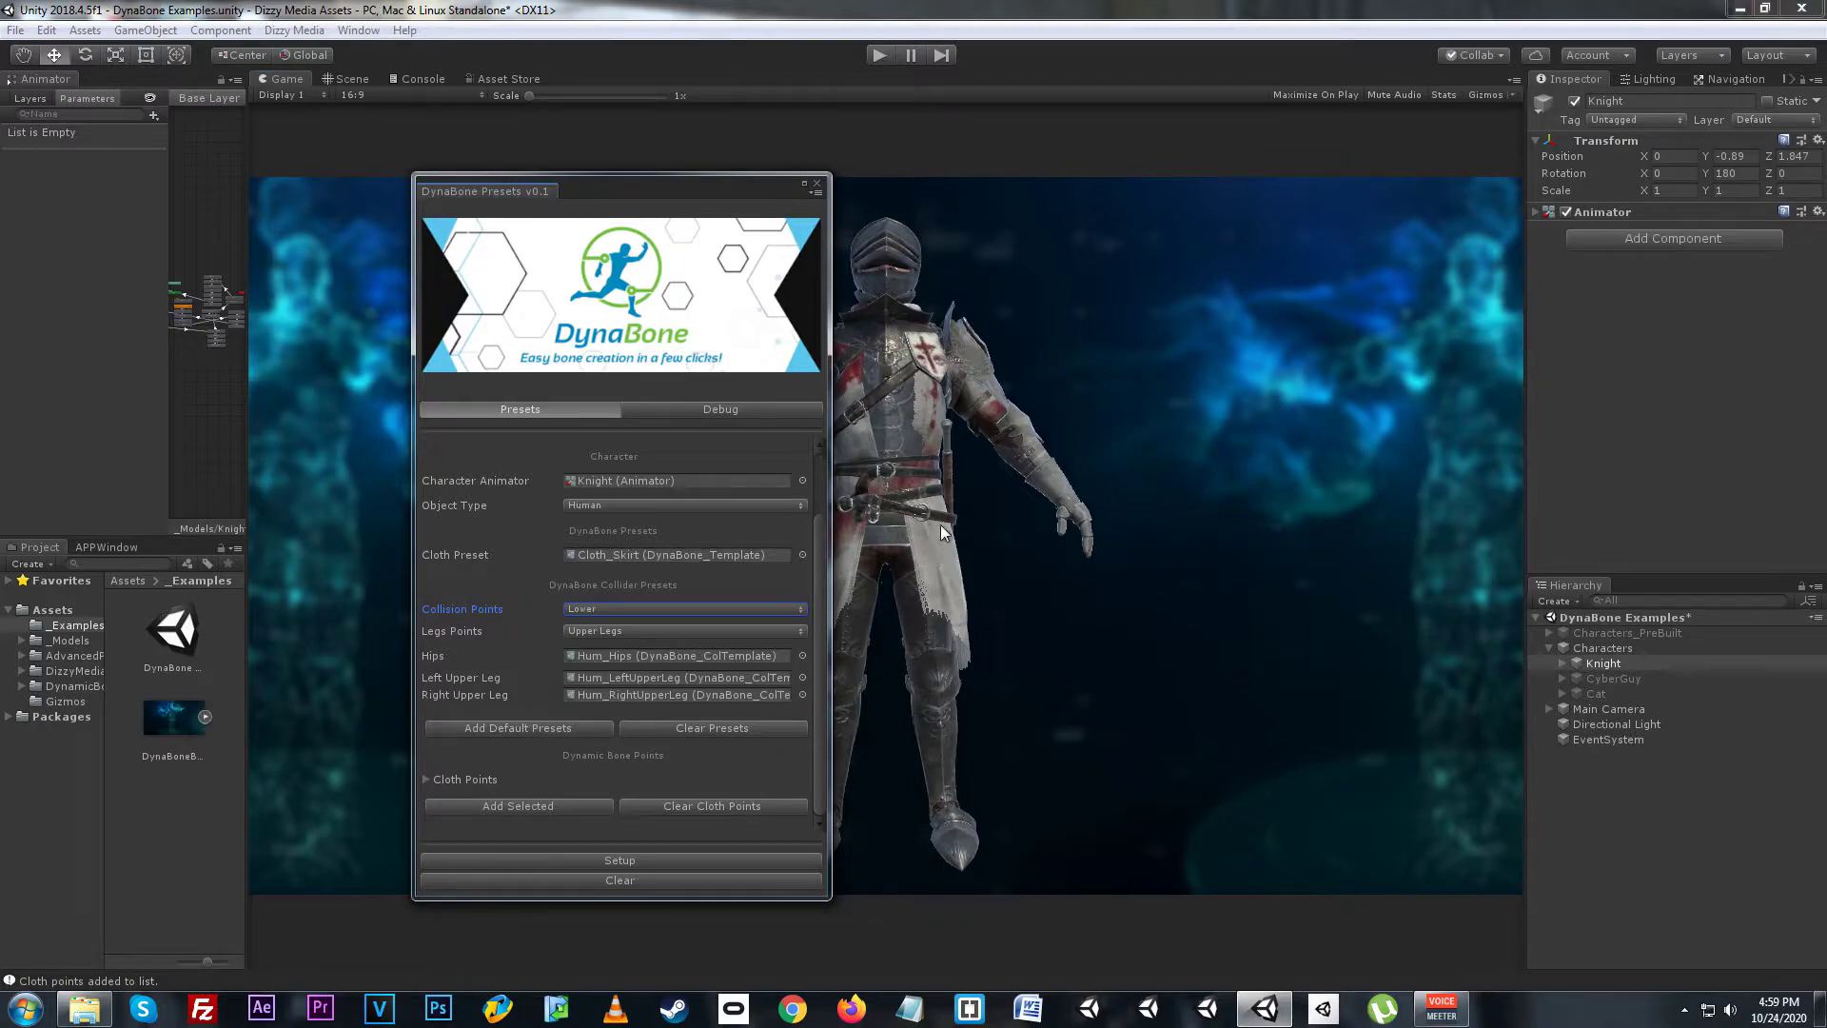
{"action": "left_click", "coordinate": [486, 781]}
- Expand the Knight's bone hierarchy and locate the toga_back_left and toga_back_right skirt bones
{"action": "scroll", "coordinate": [640, 684], "scroll_direction": "down", "scroll_amount": 1}
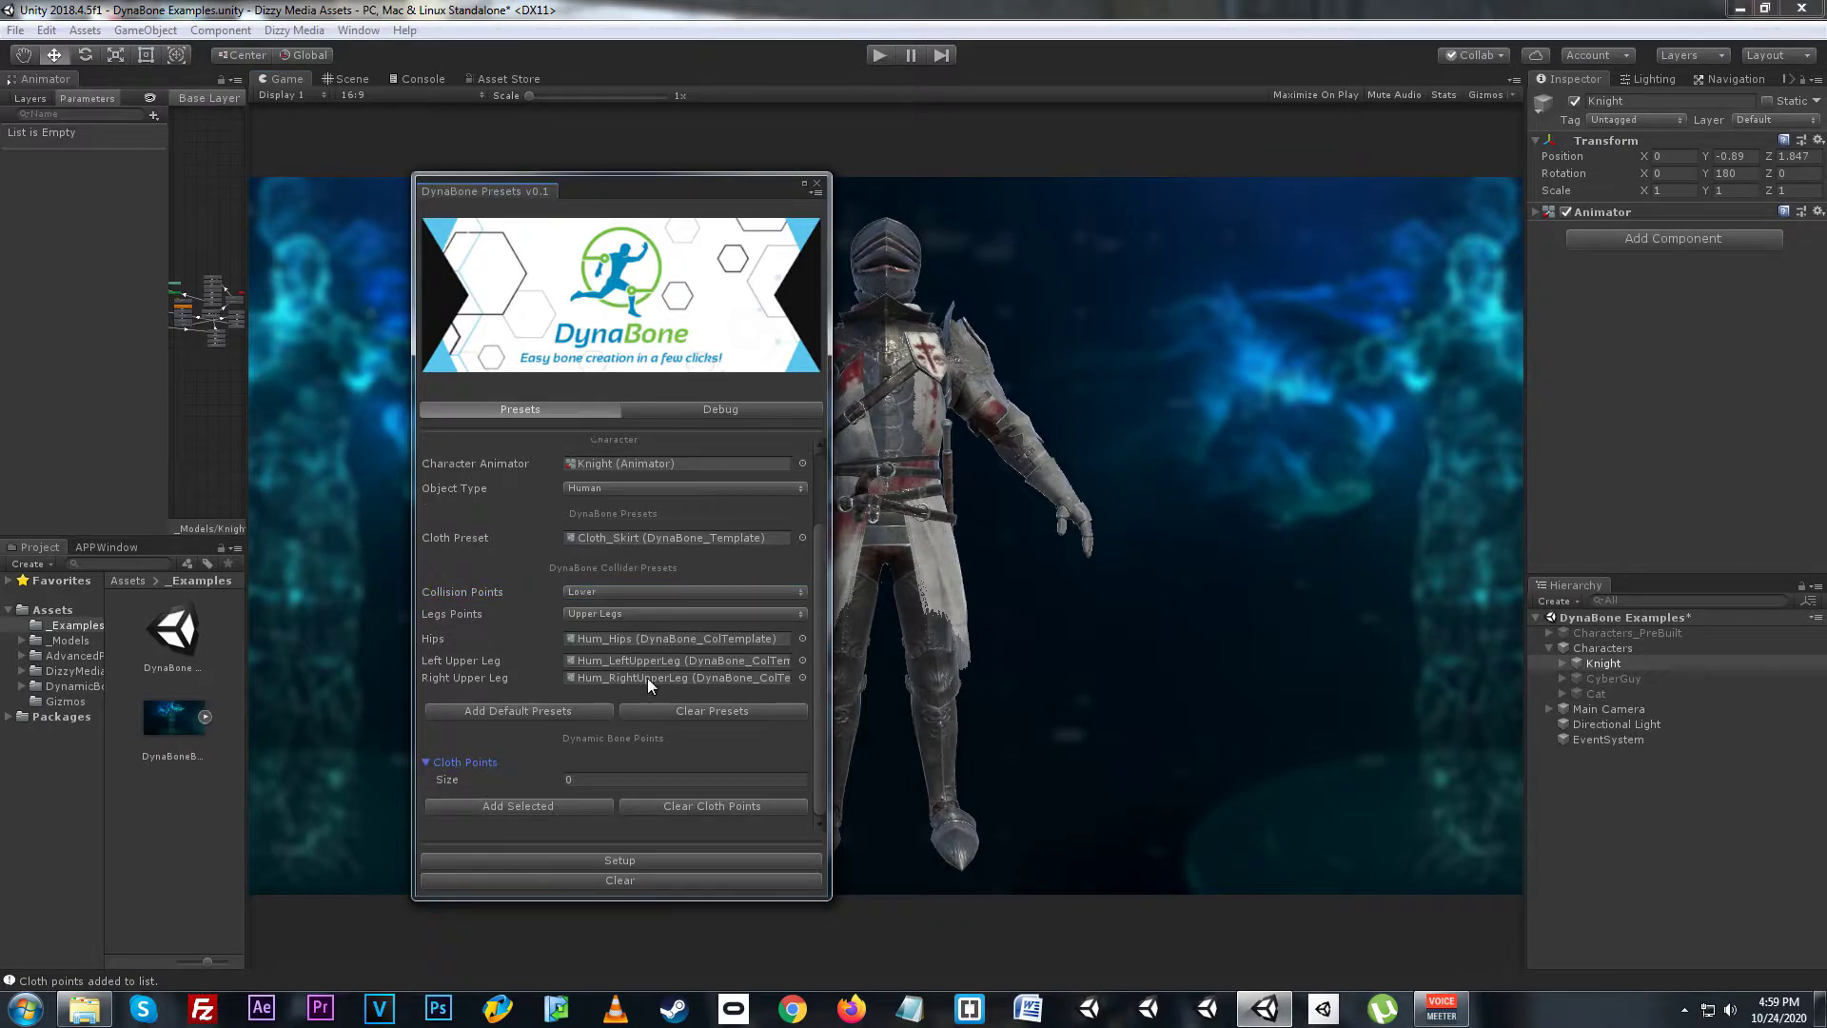
{"action": "left_click", "coordinate": [1562, 663], "text": "alt"}
{"action": "scroll", "coordinate": [1605, 682], "scroll_direction": "down", "scroll_amount": 5}
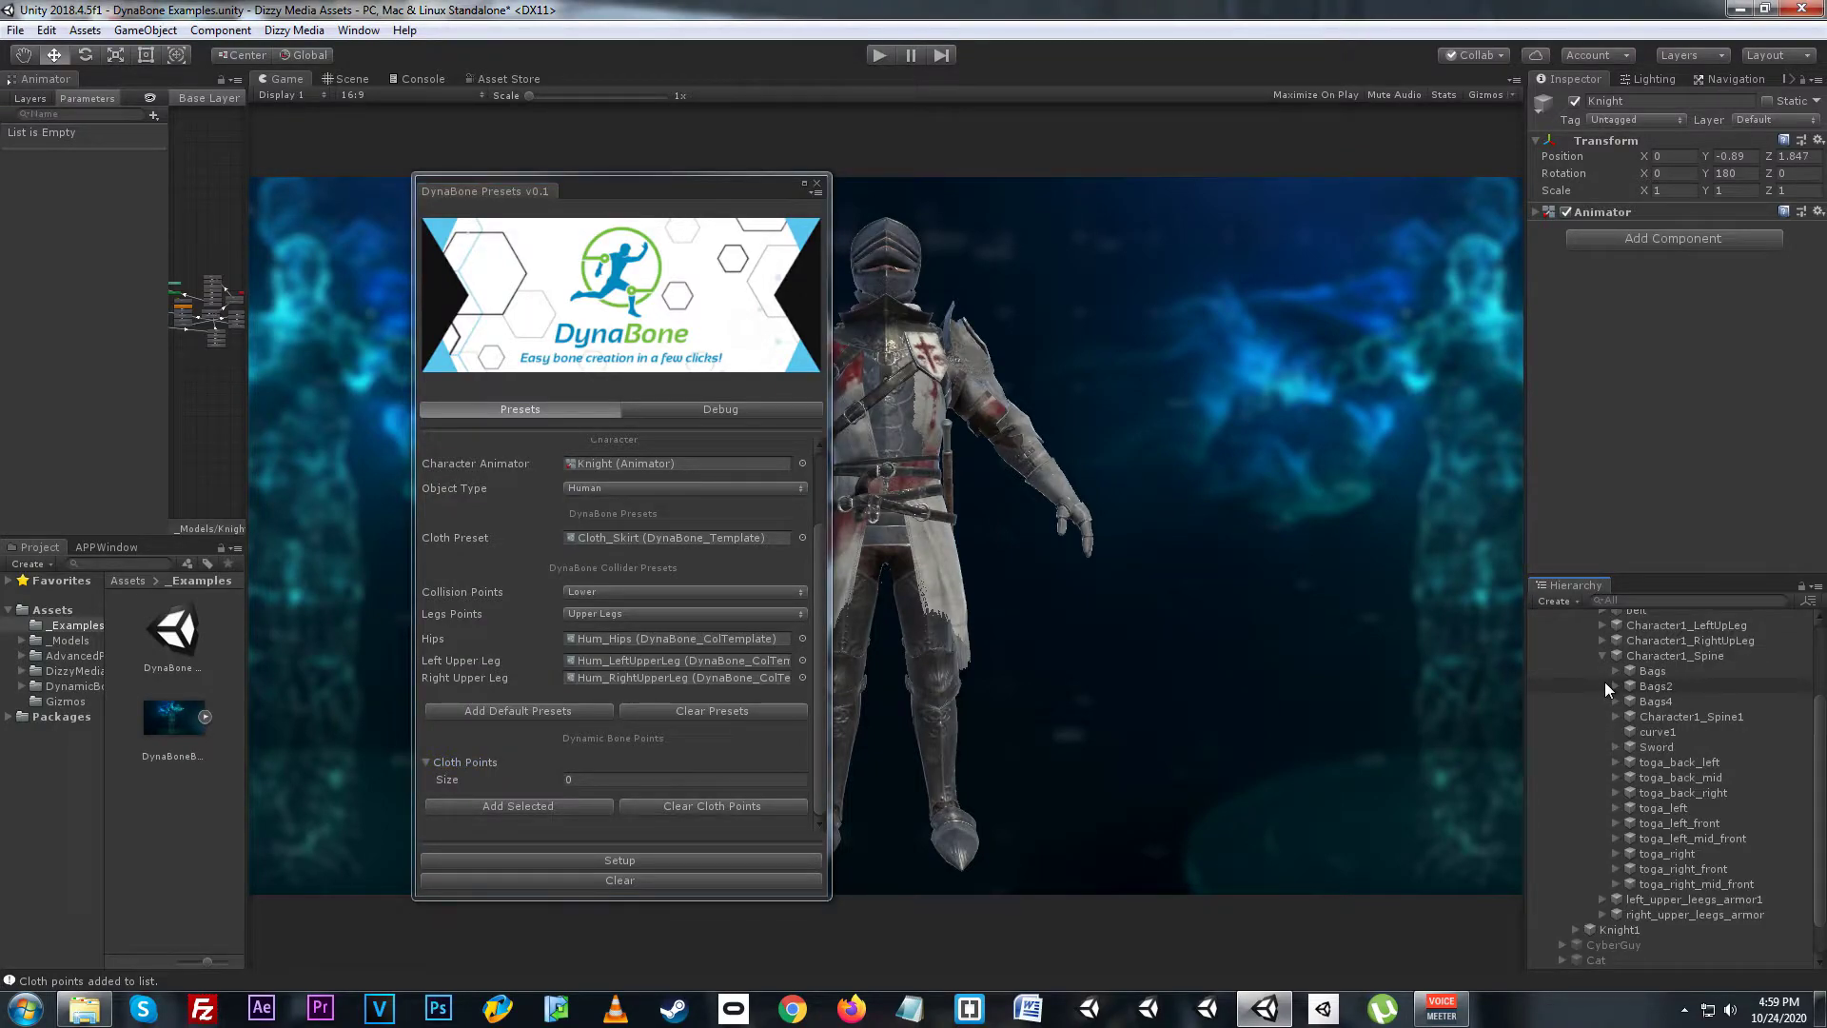
{"action": "left_click", "coordinate": [350, 79]}
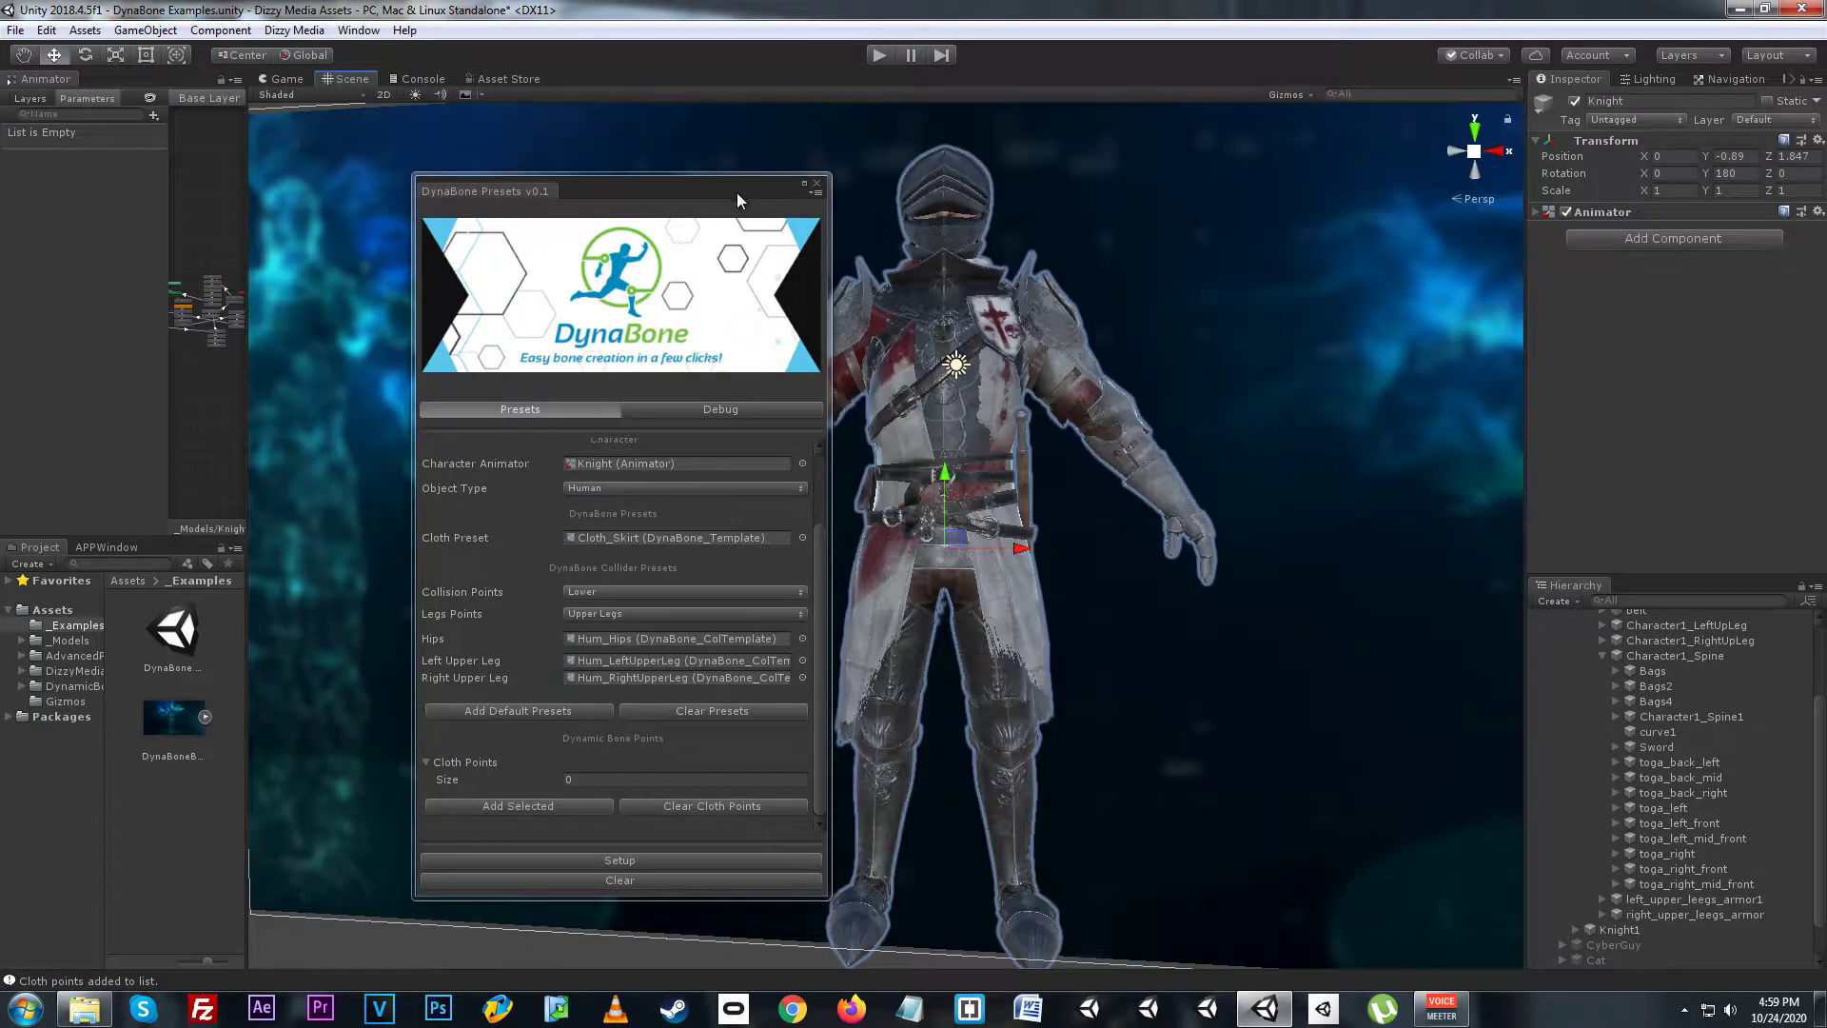
{"action": "left_click_drag", "start_coordinate": [737, 193], "coordinate": [480, 192]}
{"action": "left_click", "coordinate": [1721, 762]}
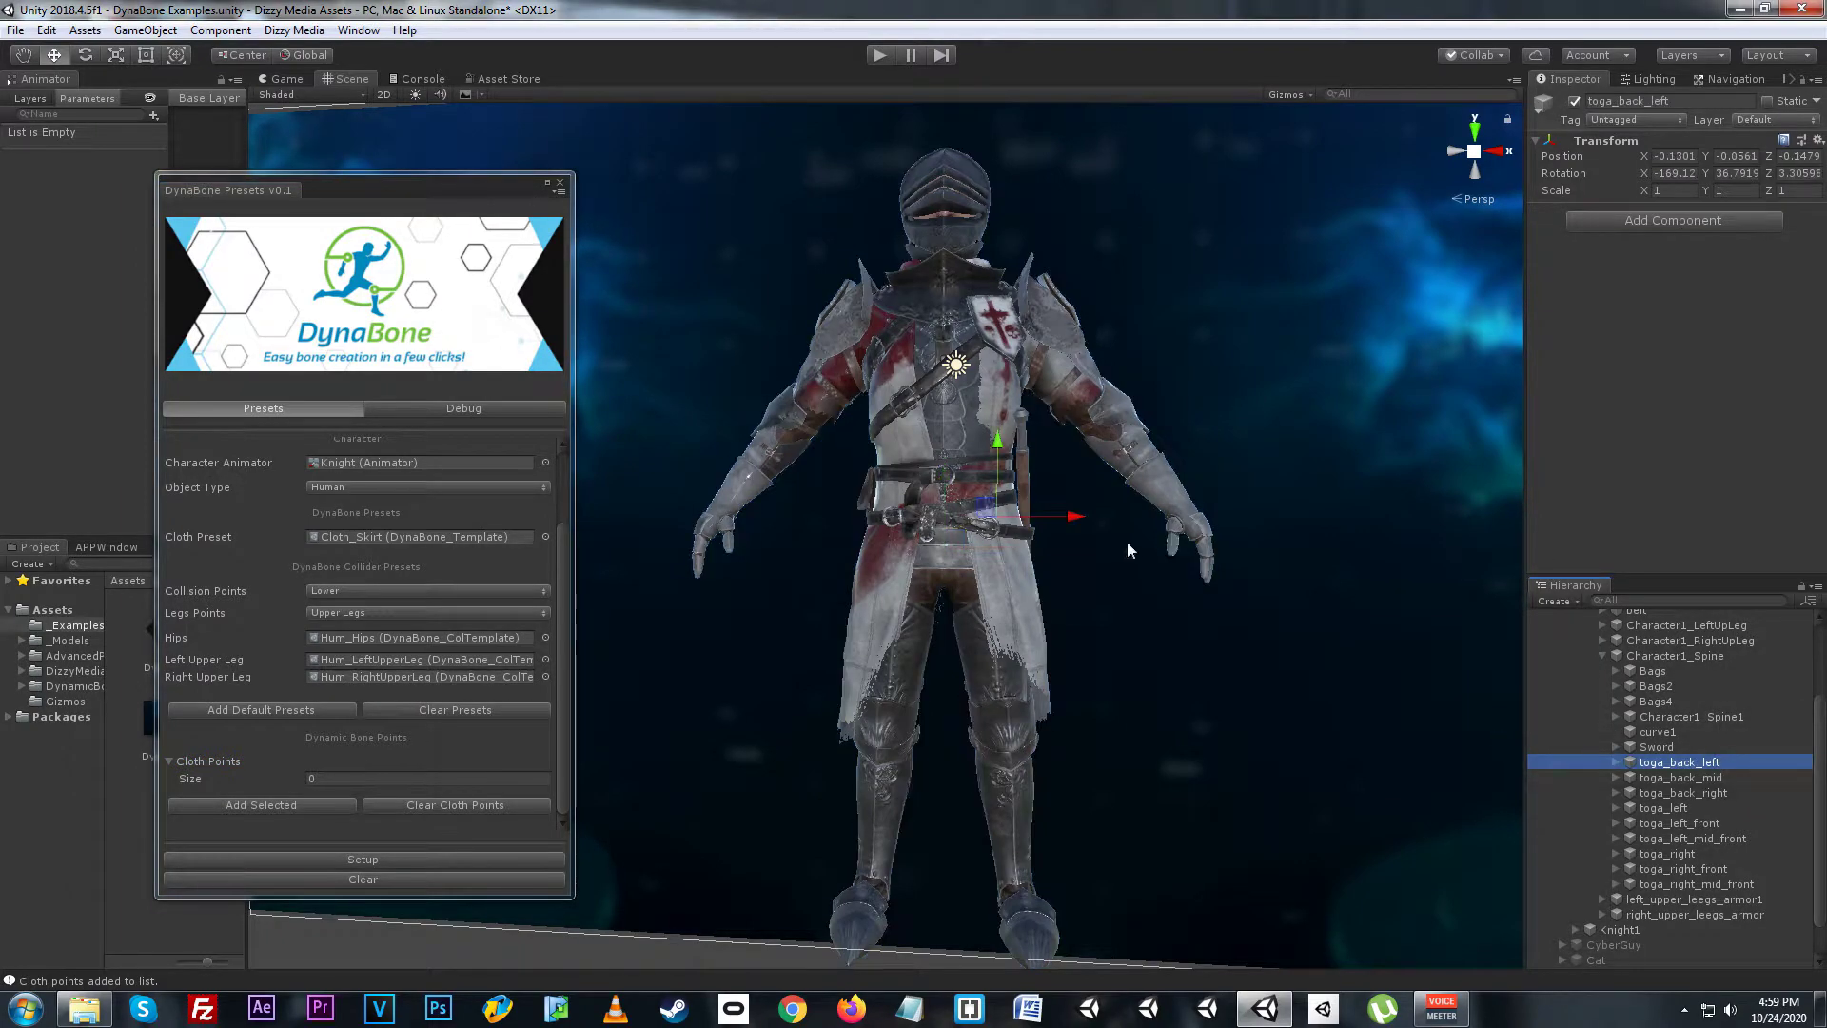
{"action": "scroll", "coordinate": [857, 572], "scroll_direction": "up", "scroll_amount": 3}
{"action": "middle_click_drag", "start_coordinate": [852, 666], "coordinate": [571, 704]}
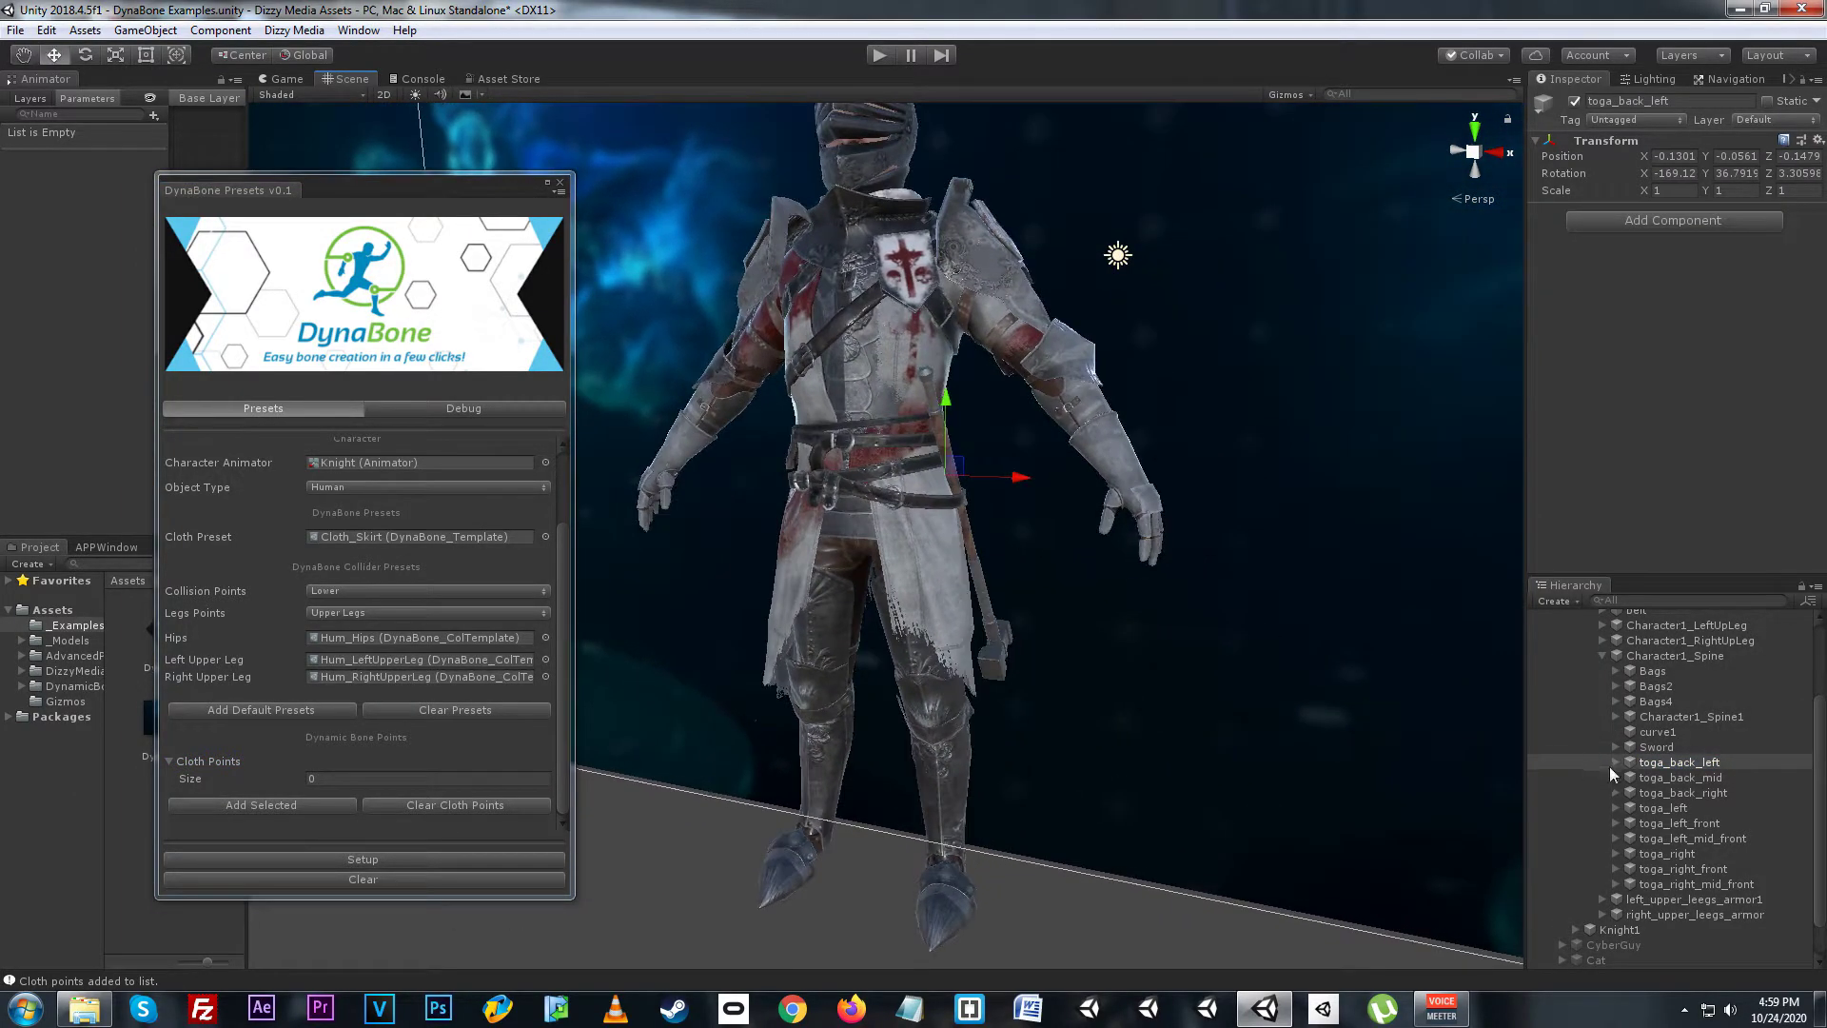
{"action": "left_click", "coordinate": [1698, 793]}
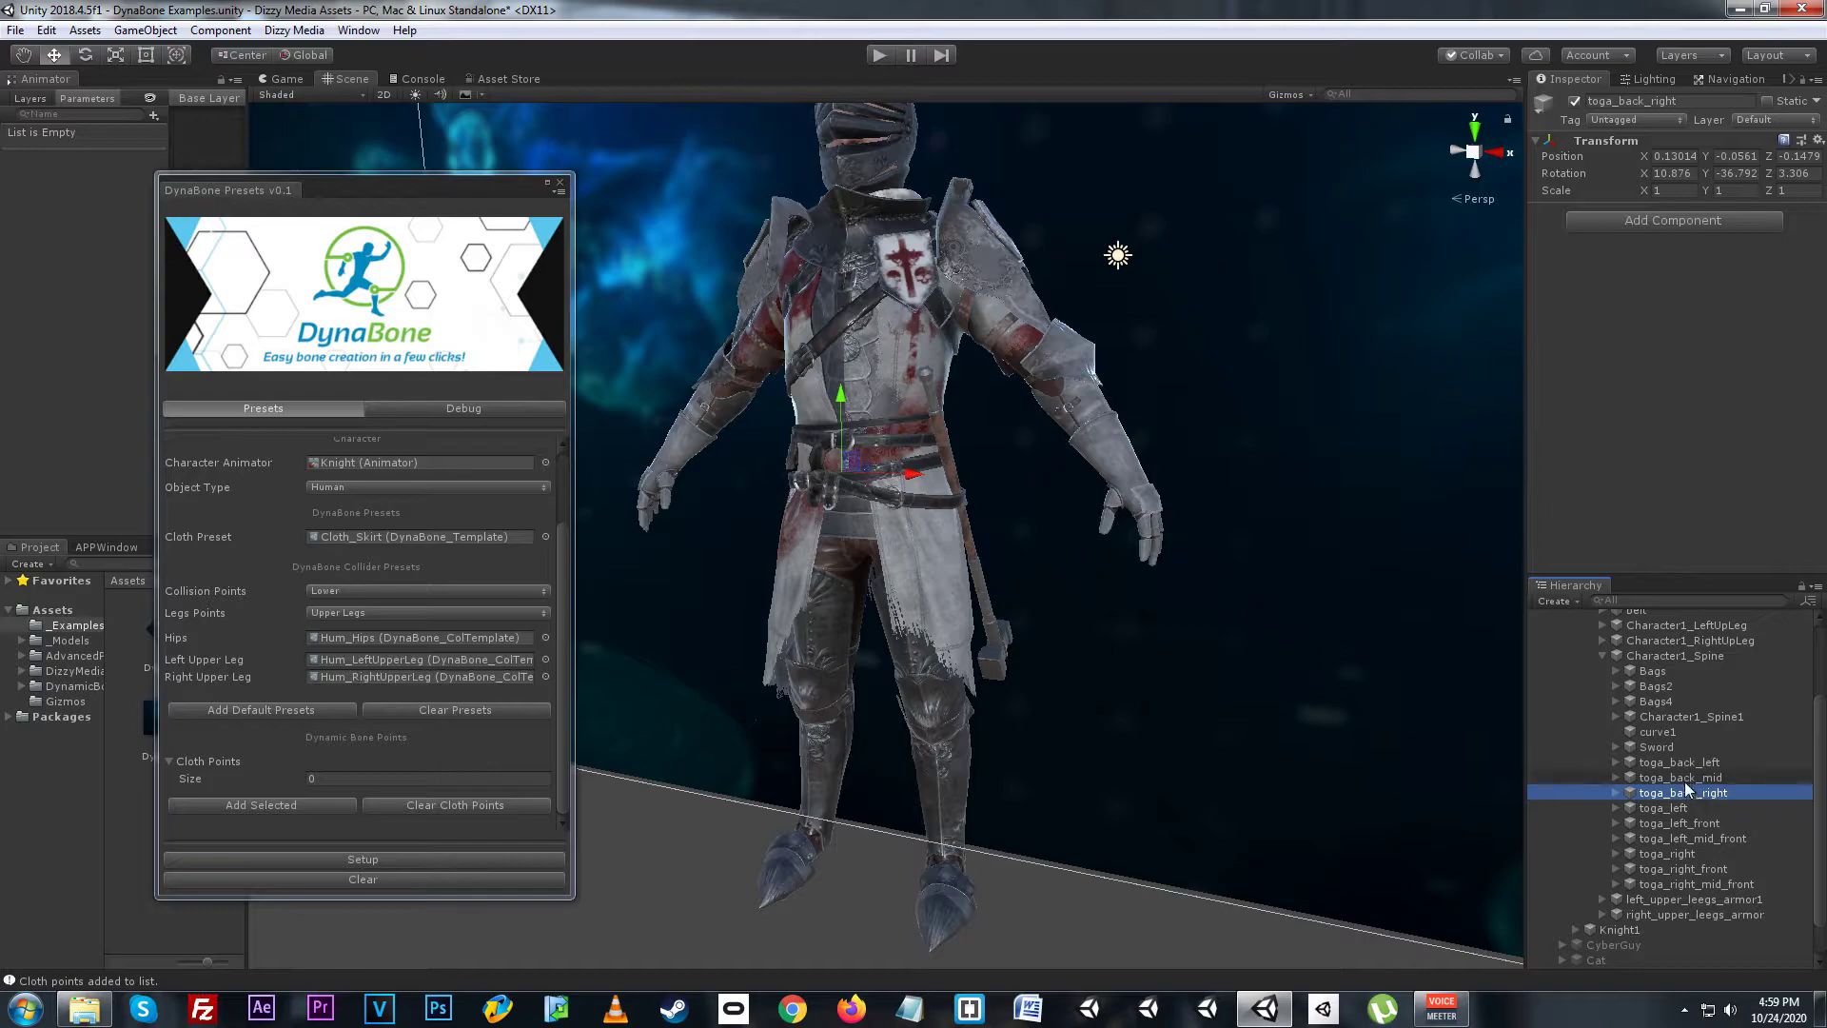
{"action": "left_click", "coordinate": [1692, 765]}
{"action": "left_click", "coordinate": [1617, 763]}
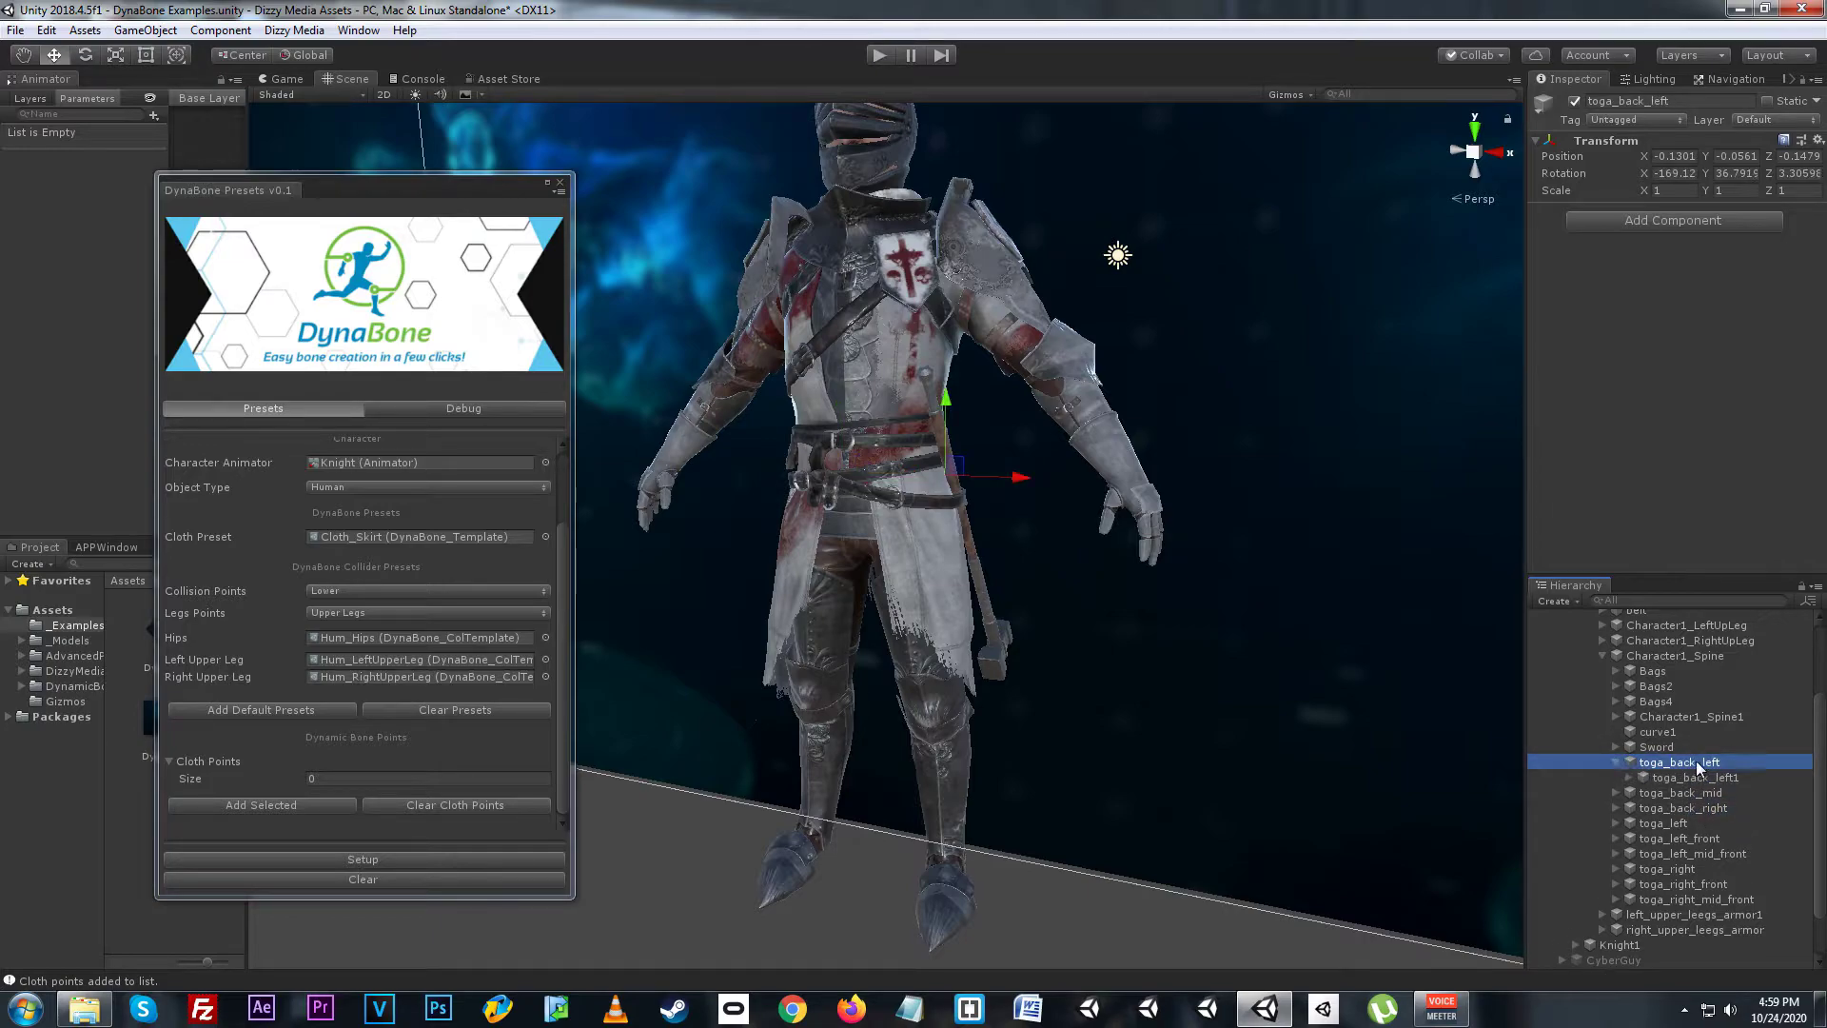
{"action": "left_click", "coordinate": [1615, 763]}
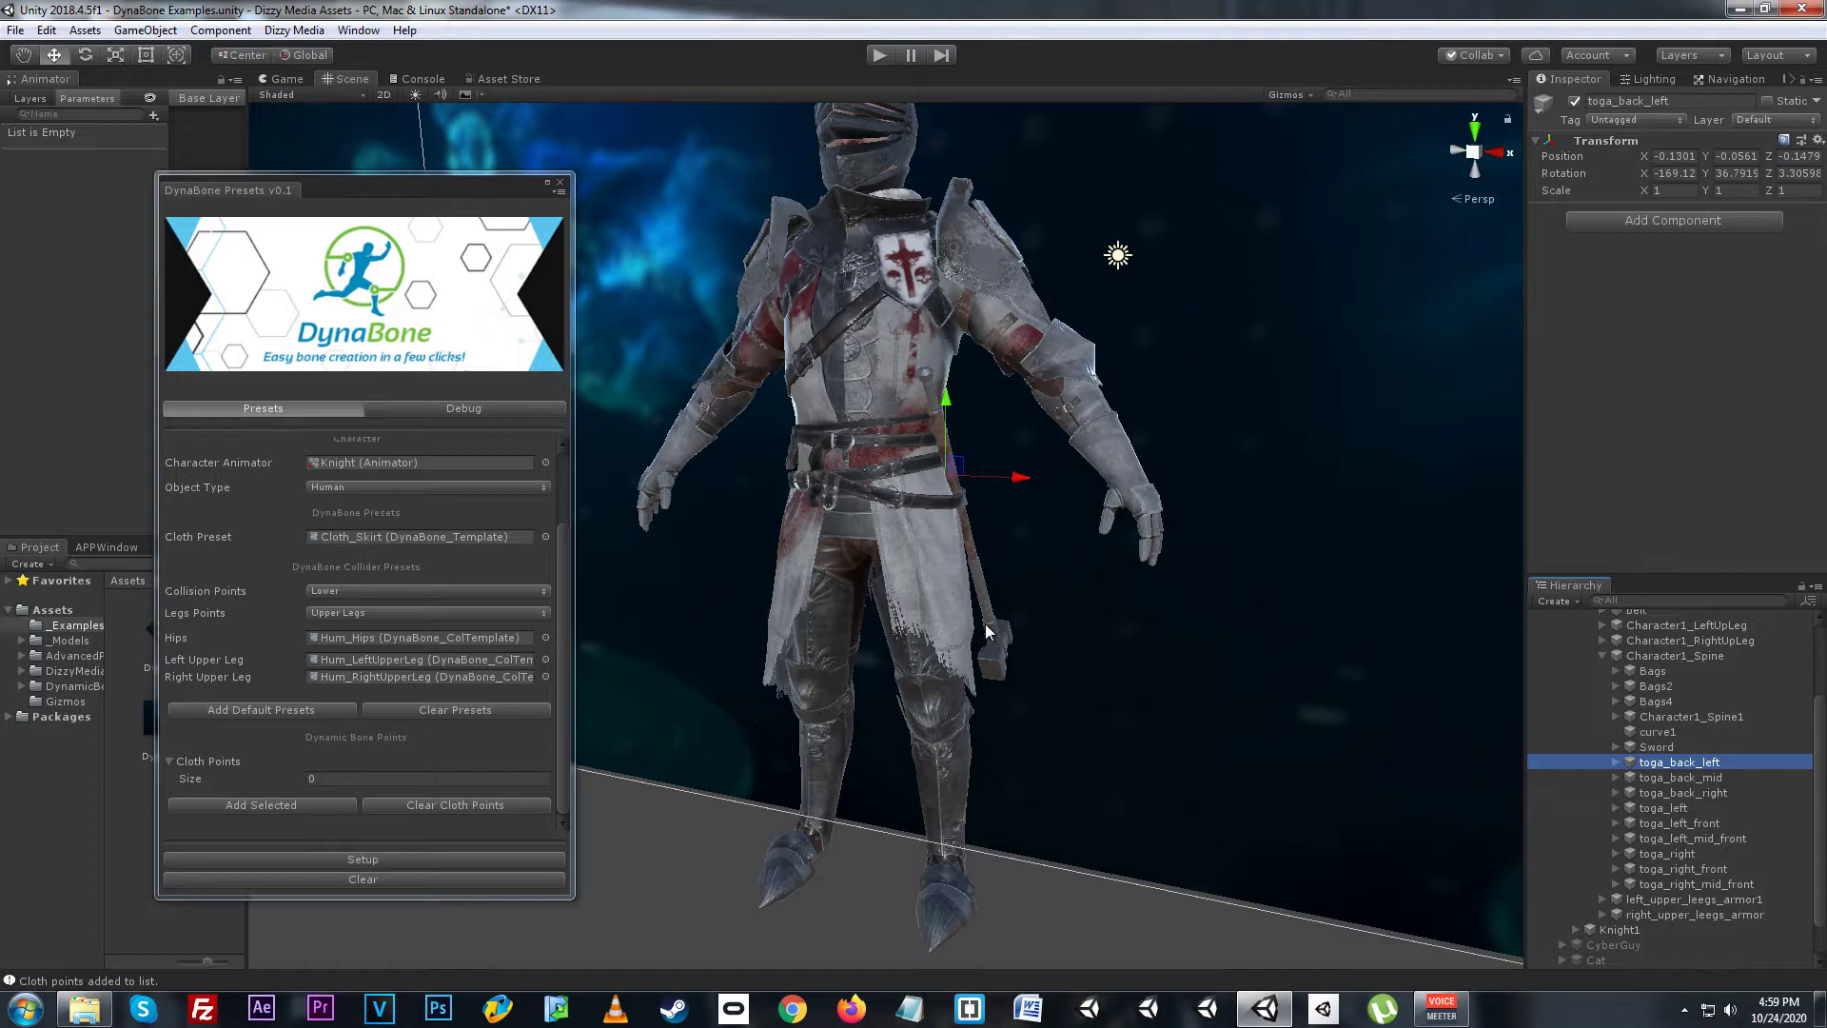
- Add the toga bones from toga_back_left to toga_right_mid_front as cloth points, then run Setup
{"action": "left_click_drag", "start_coordinate": [472, 193], "coordinate": [551, 195]}
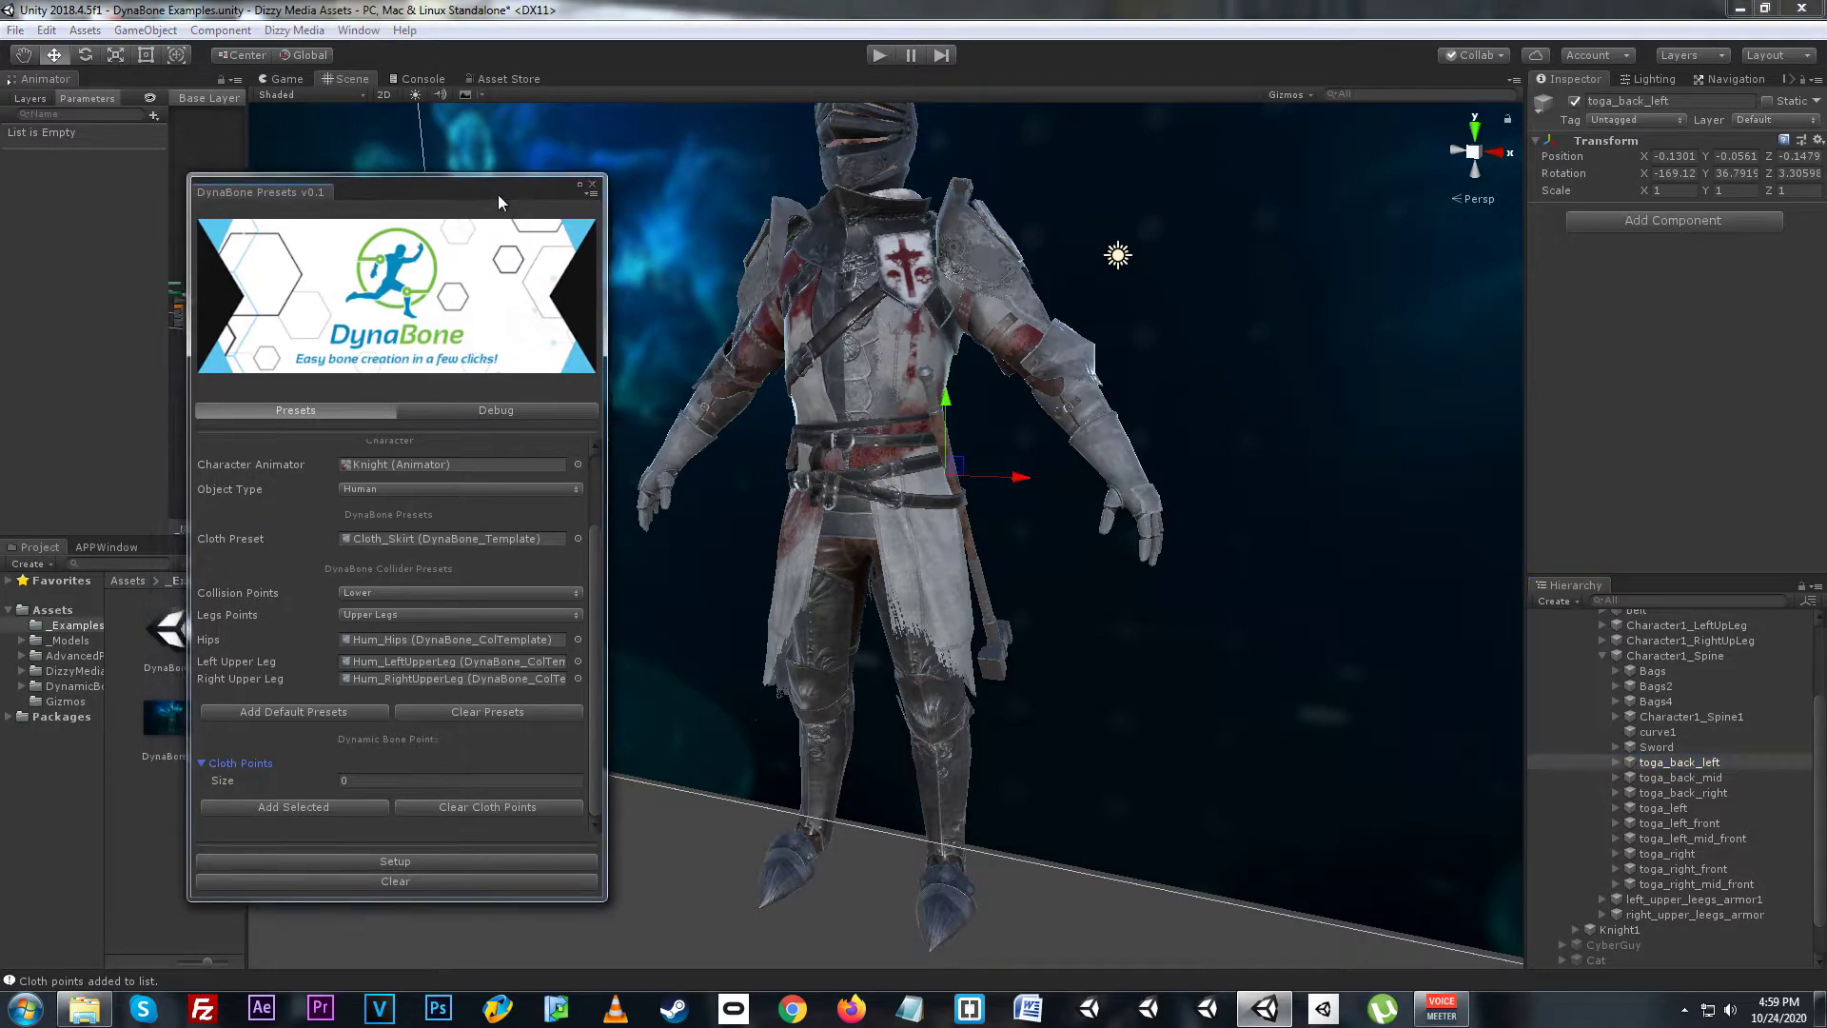
{"action": "left_click_drag", "start_coordinate": [939, 572], "coordinate": [1317, 545], "text": "alt"}
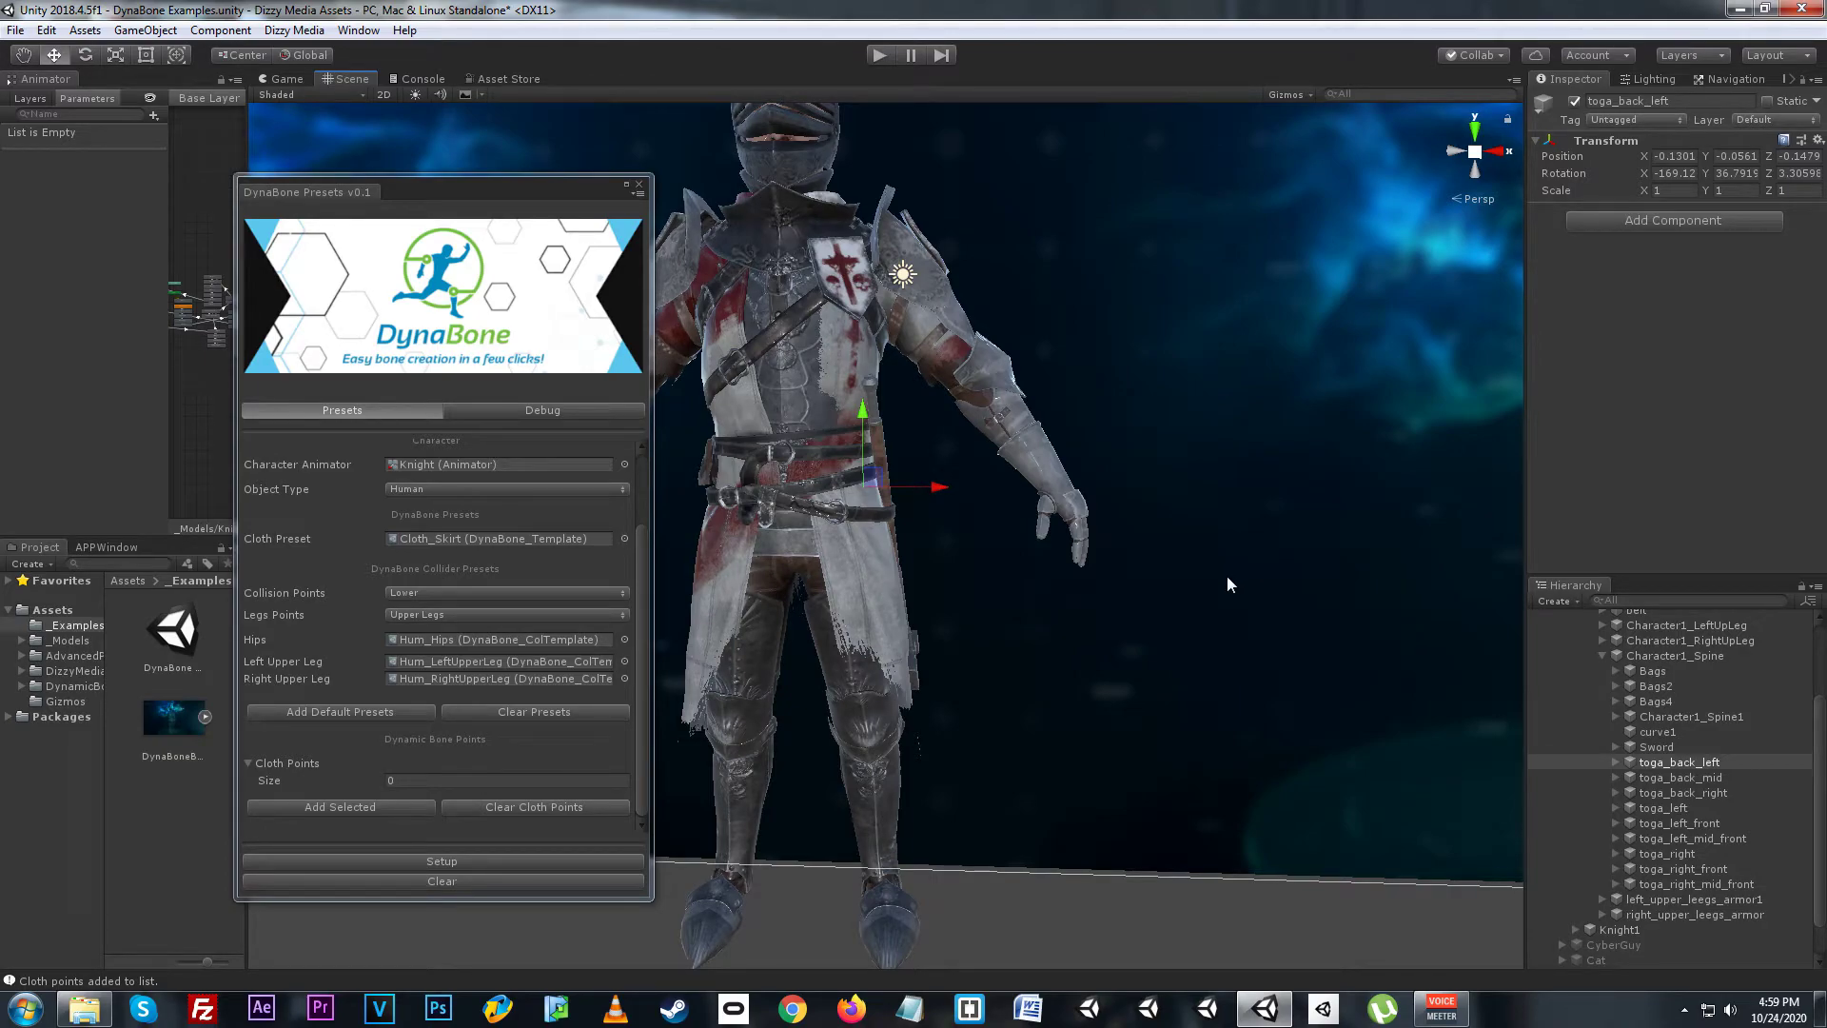
{"action": "left_click_drag", "start_coordinate": [1078, 570], "coordinate": [1011, 463], "text": "alt"}
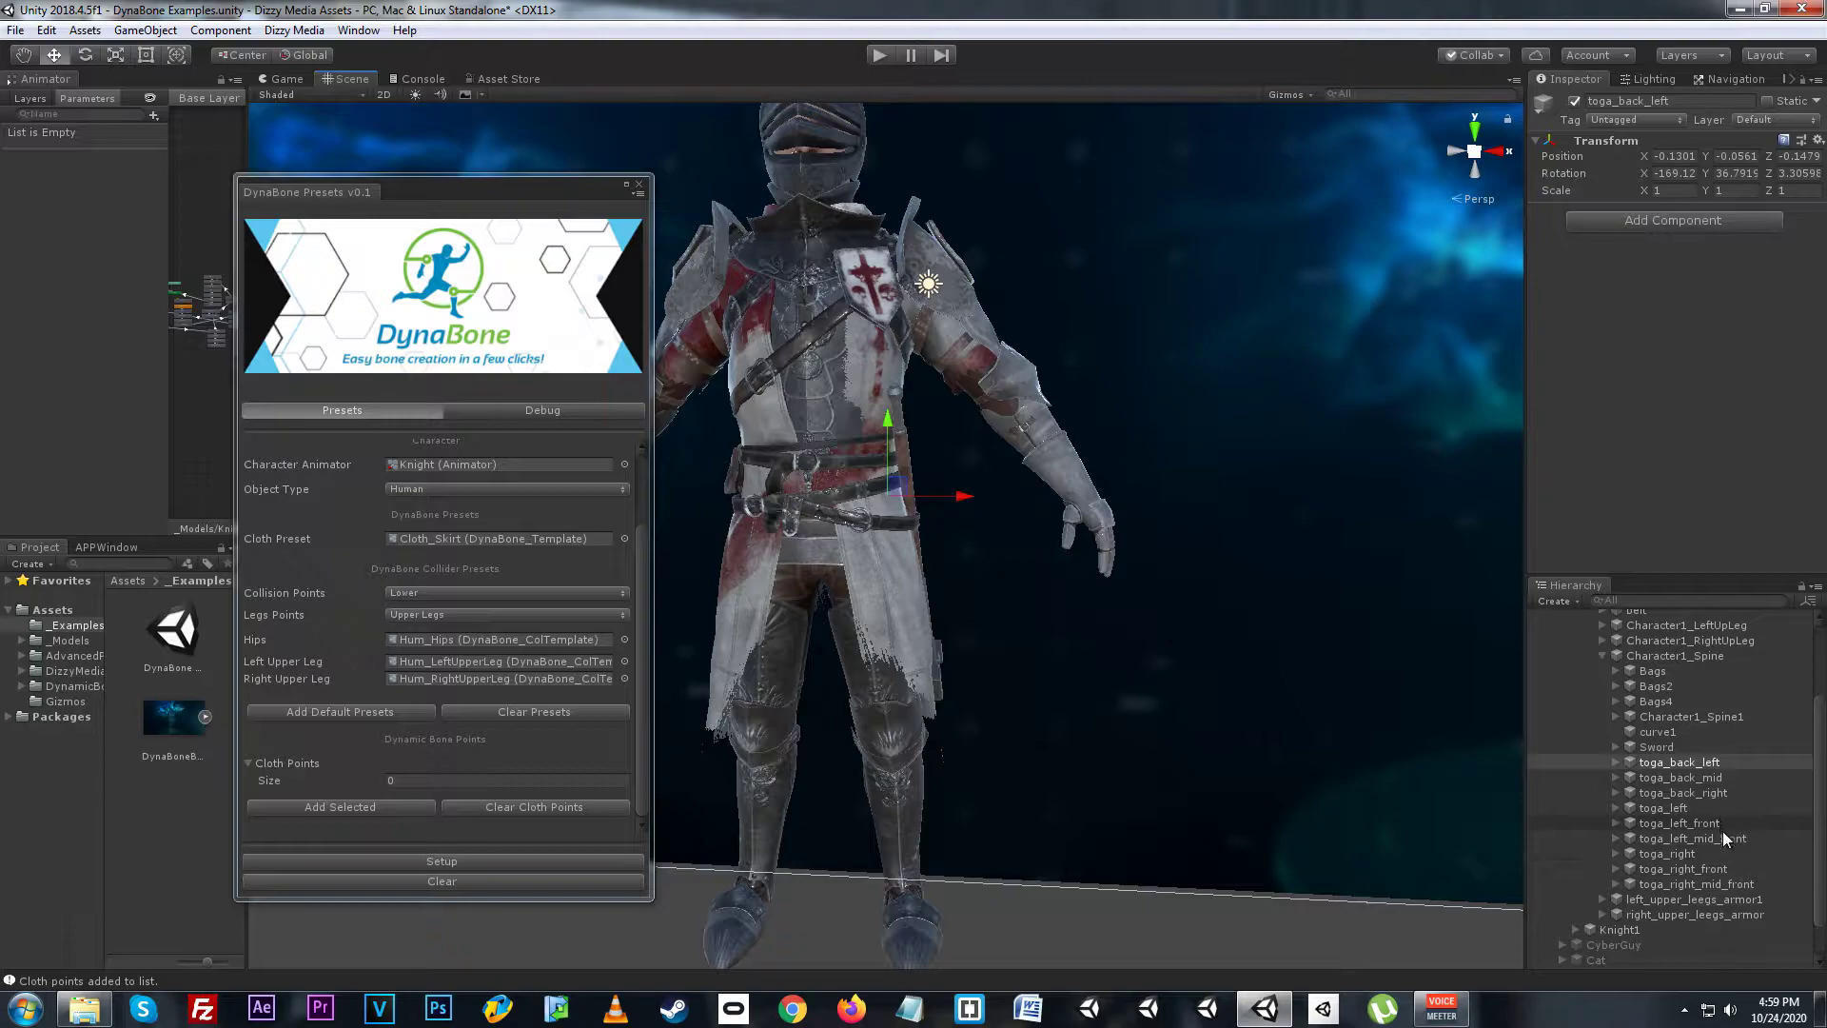
{"action": "left_click", "coordinate": [1719, 885], "text": "shift"}
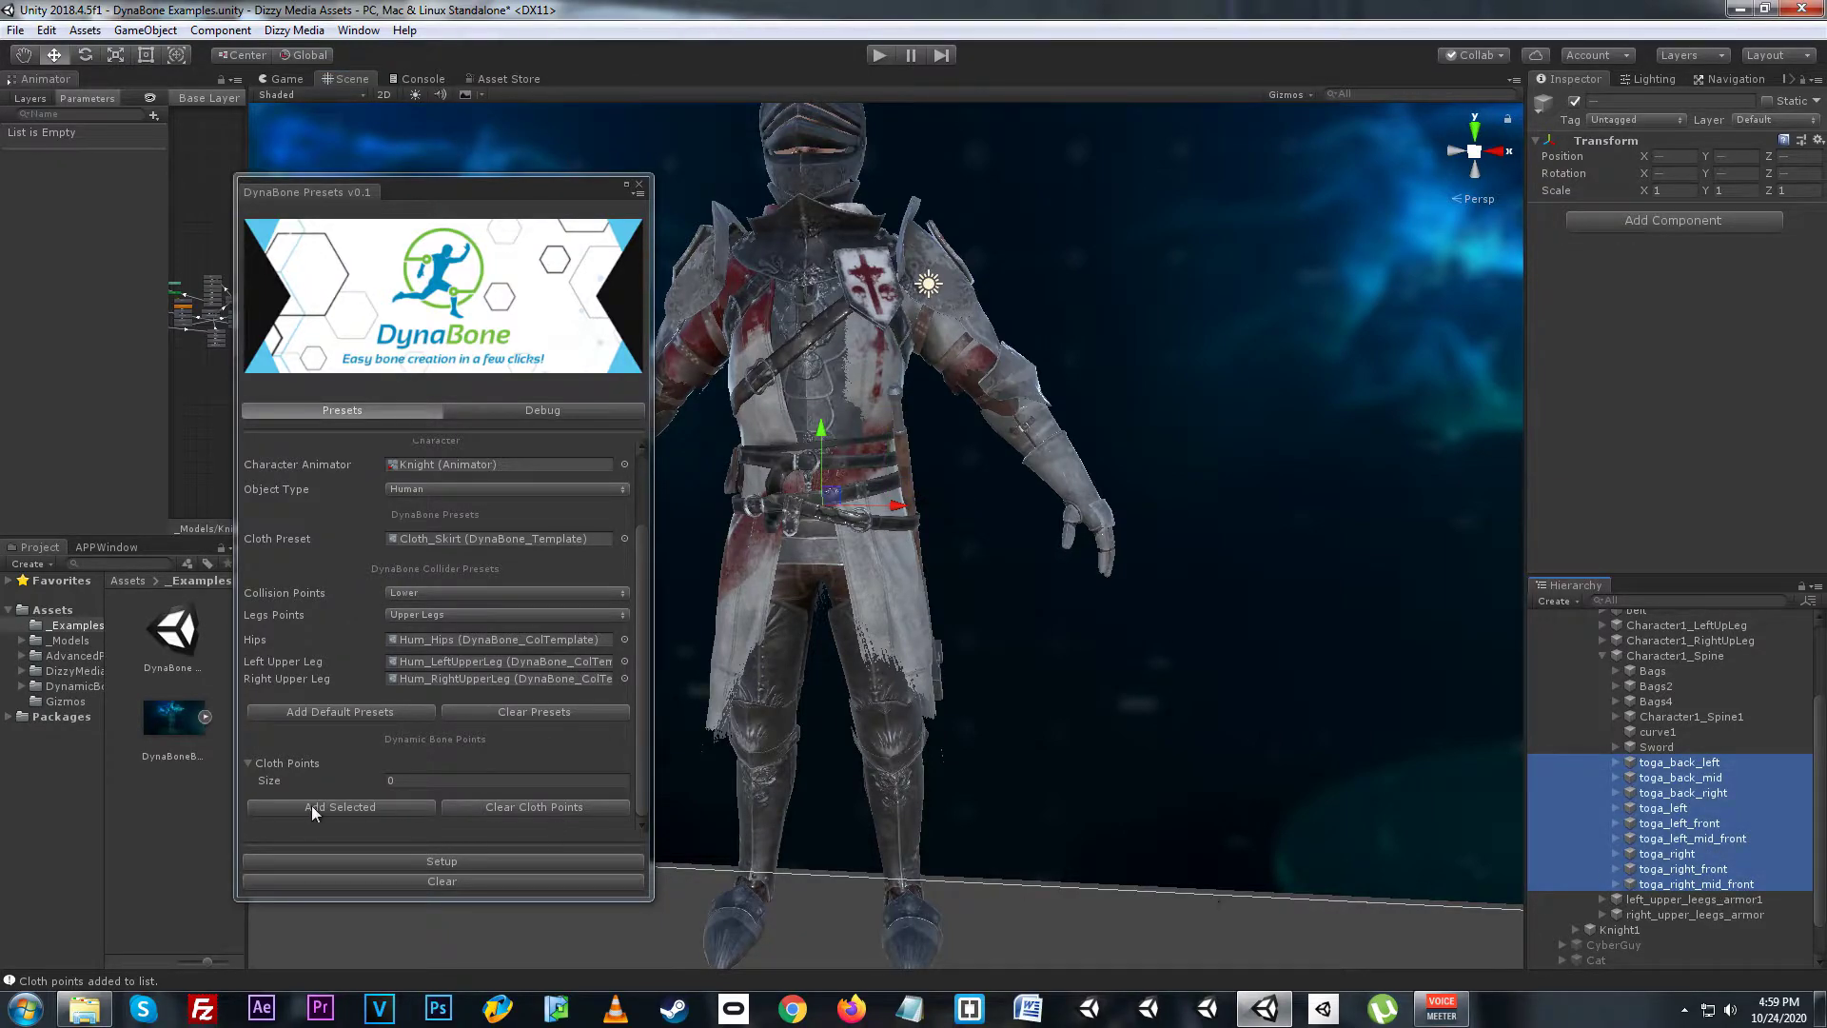
{"action": "left_click", "coordinate": [344, 807]}
{"action": "scroll", "coordinate": [462, 644], "scroll_direction": "down", "scroll_amount": 3}
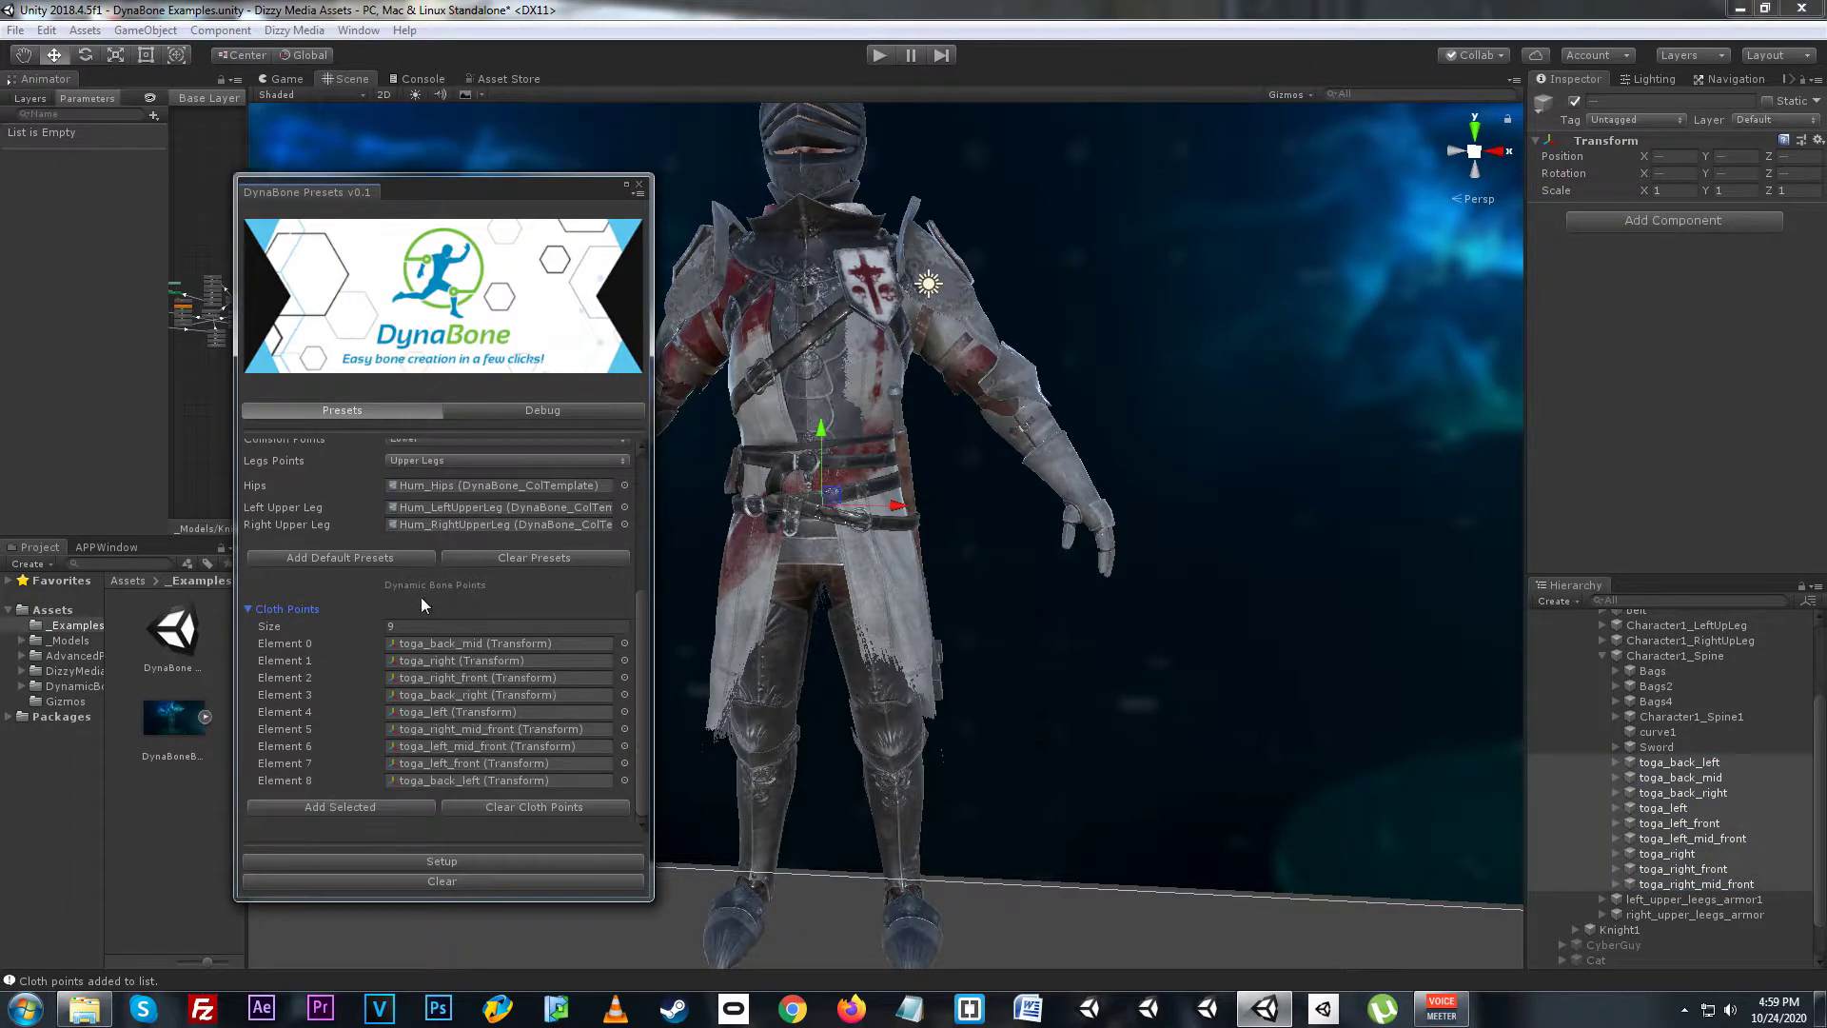
{"action": "left_click", "coordinate": [312, 611]}
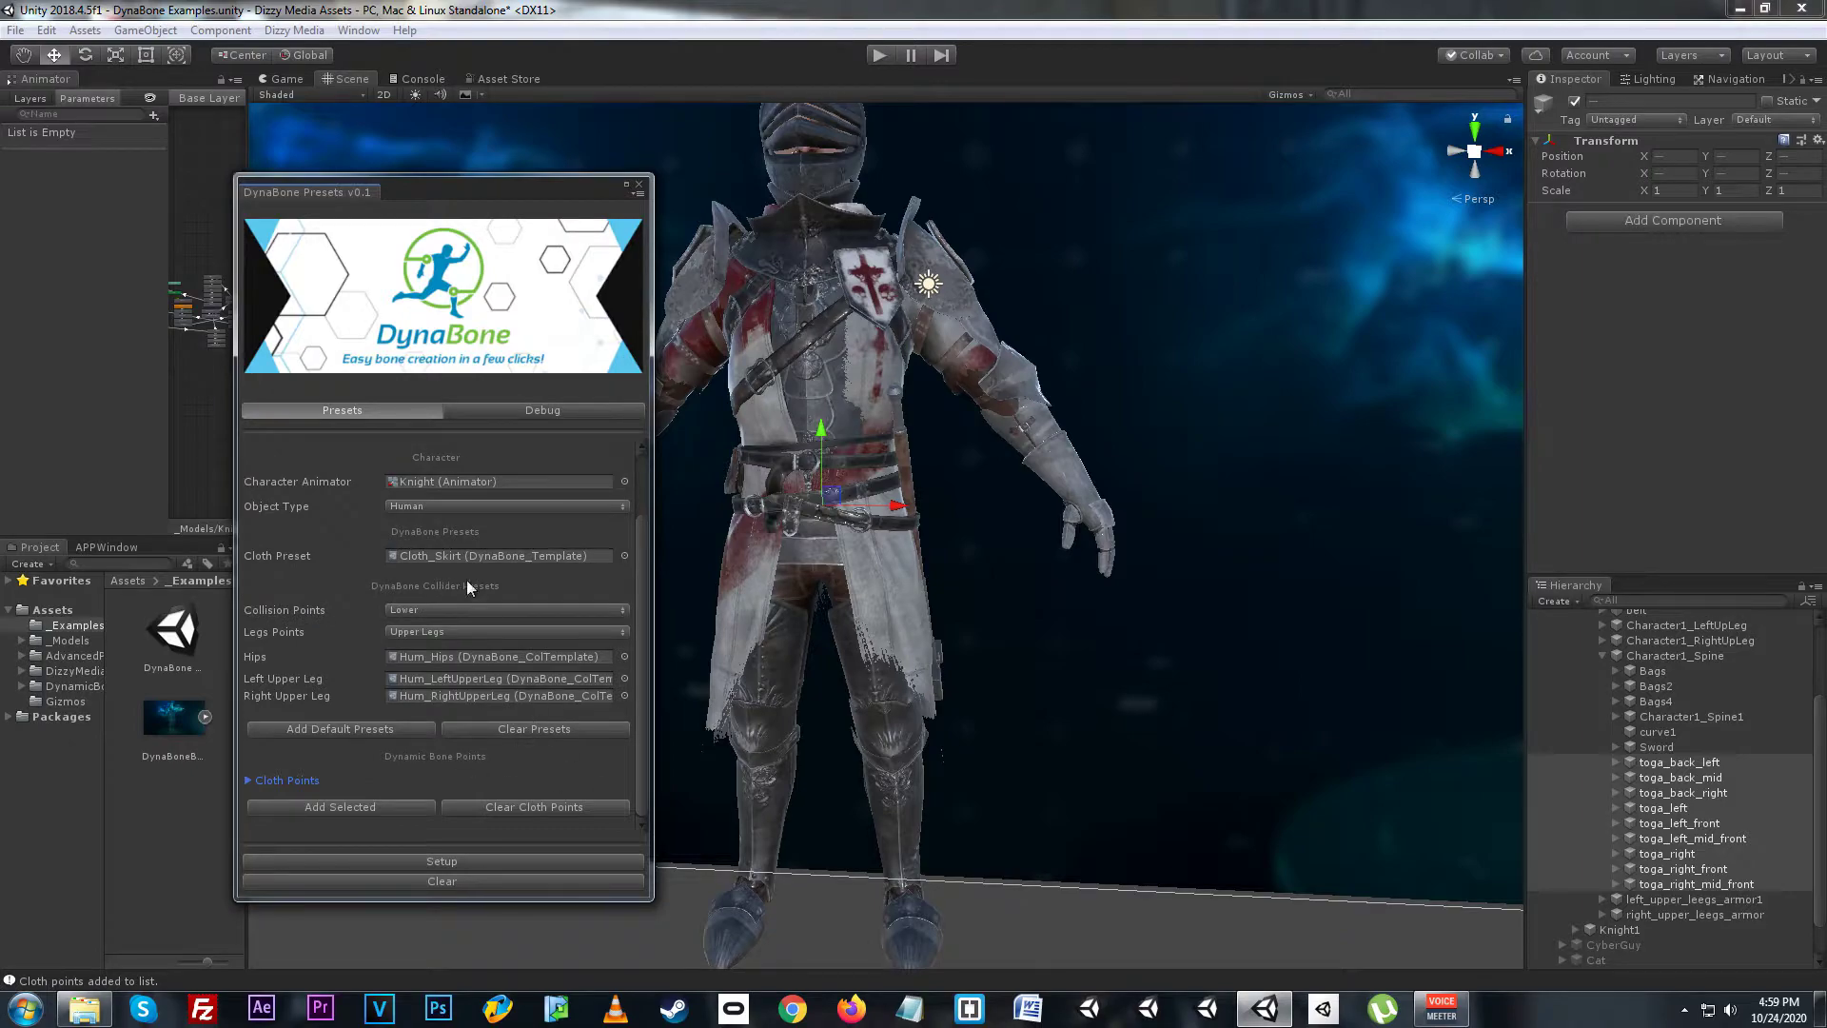
{"action": "left_click", "coordinate": [471, 861]}
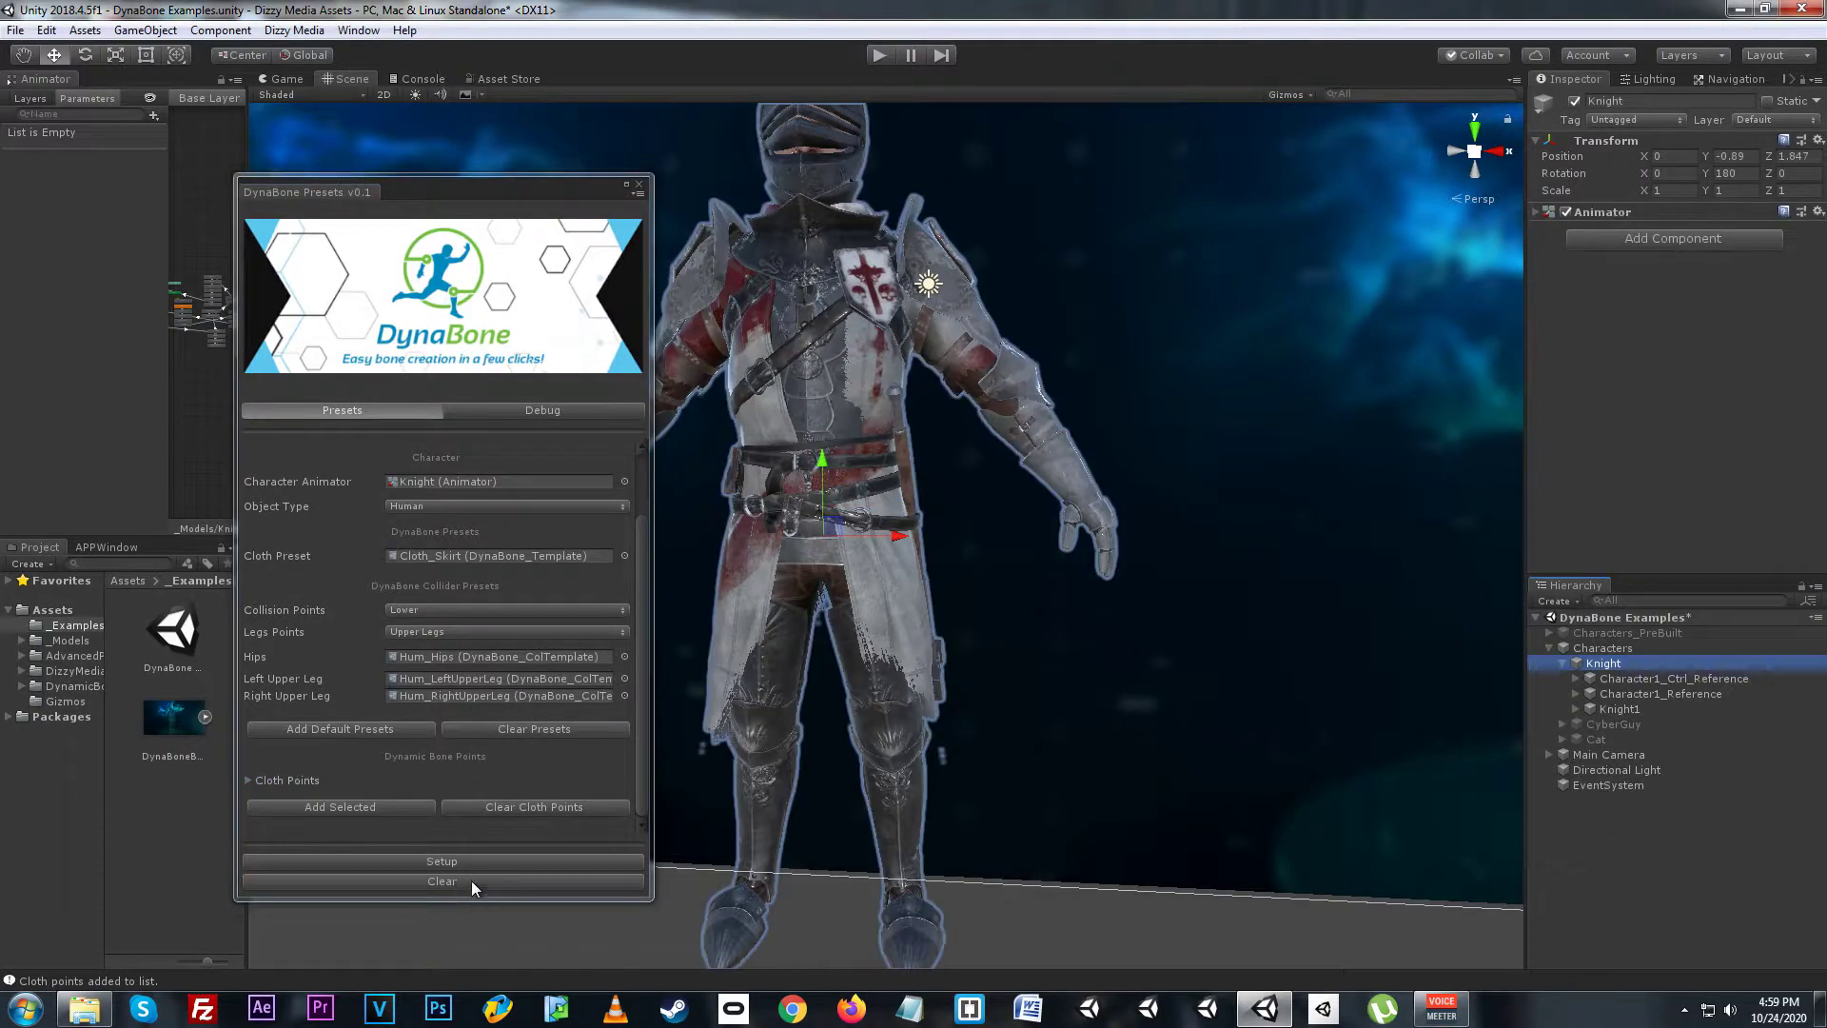
- Expand the Knight's Dynamic Bones > Cloth Bones group to show the nine toga bones
{"action": "scroll", "coordinate": [1100, 625], "scroll_direction": "up", "scroll_amount": 1}
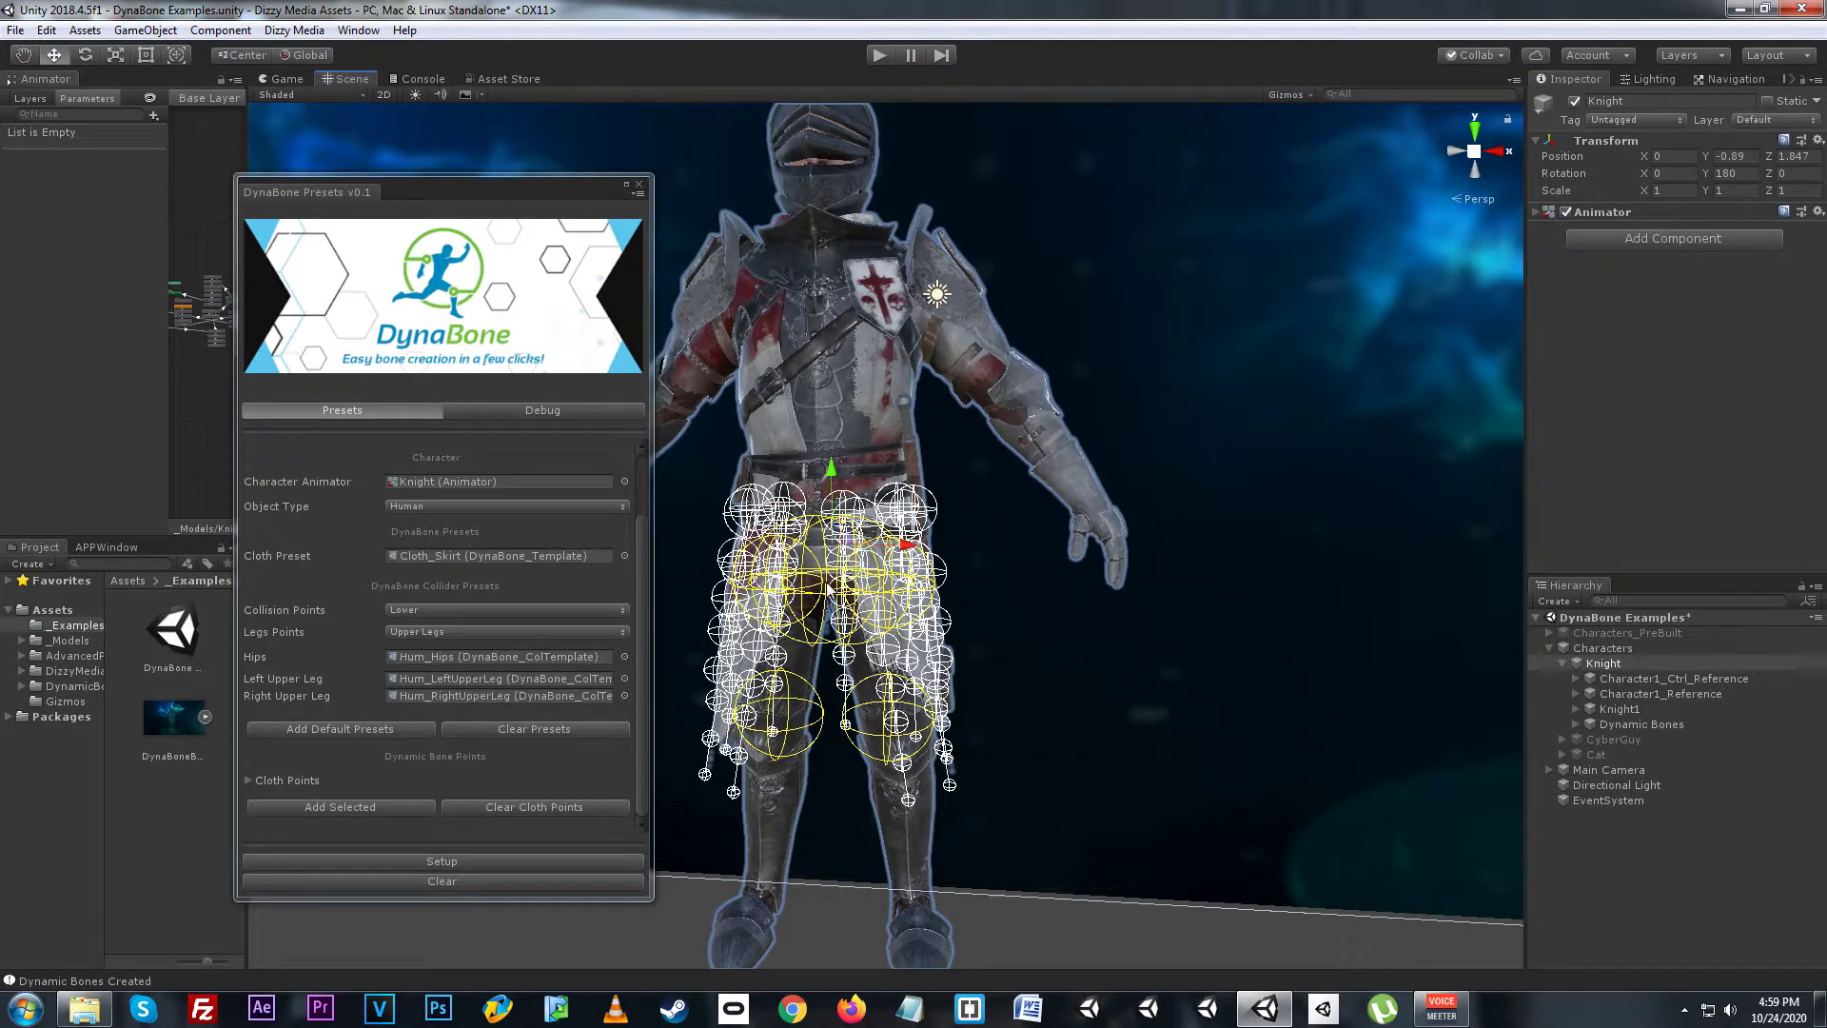
{"action": "left_click", "coordinate": [1656, 725]}
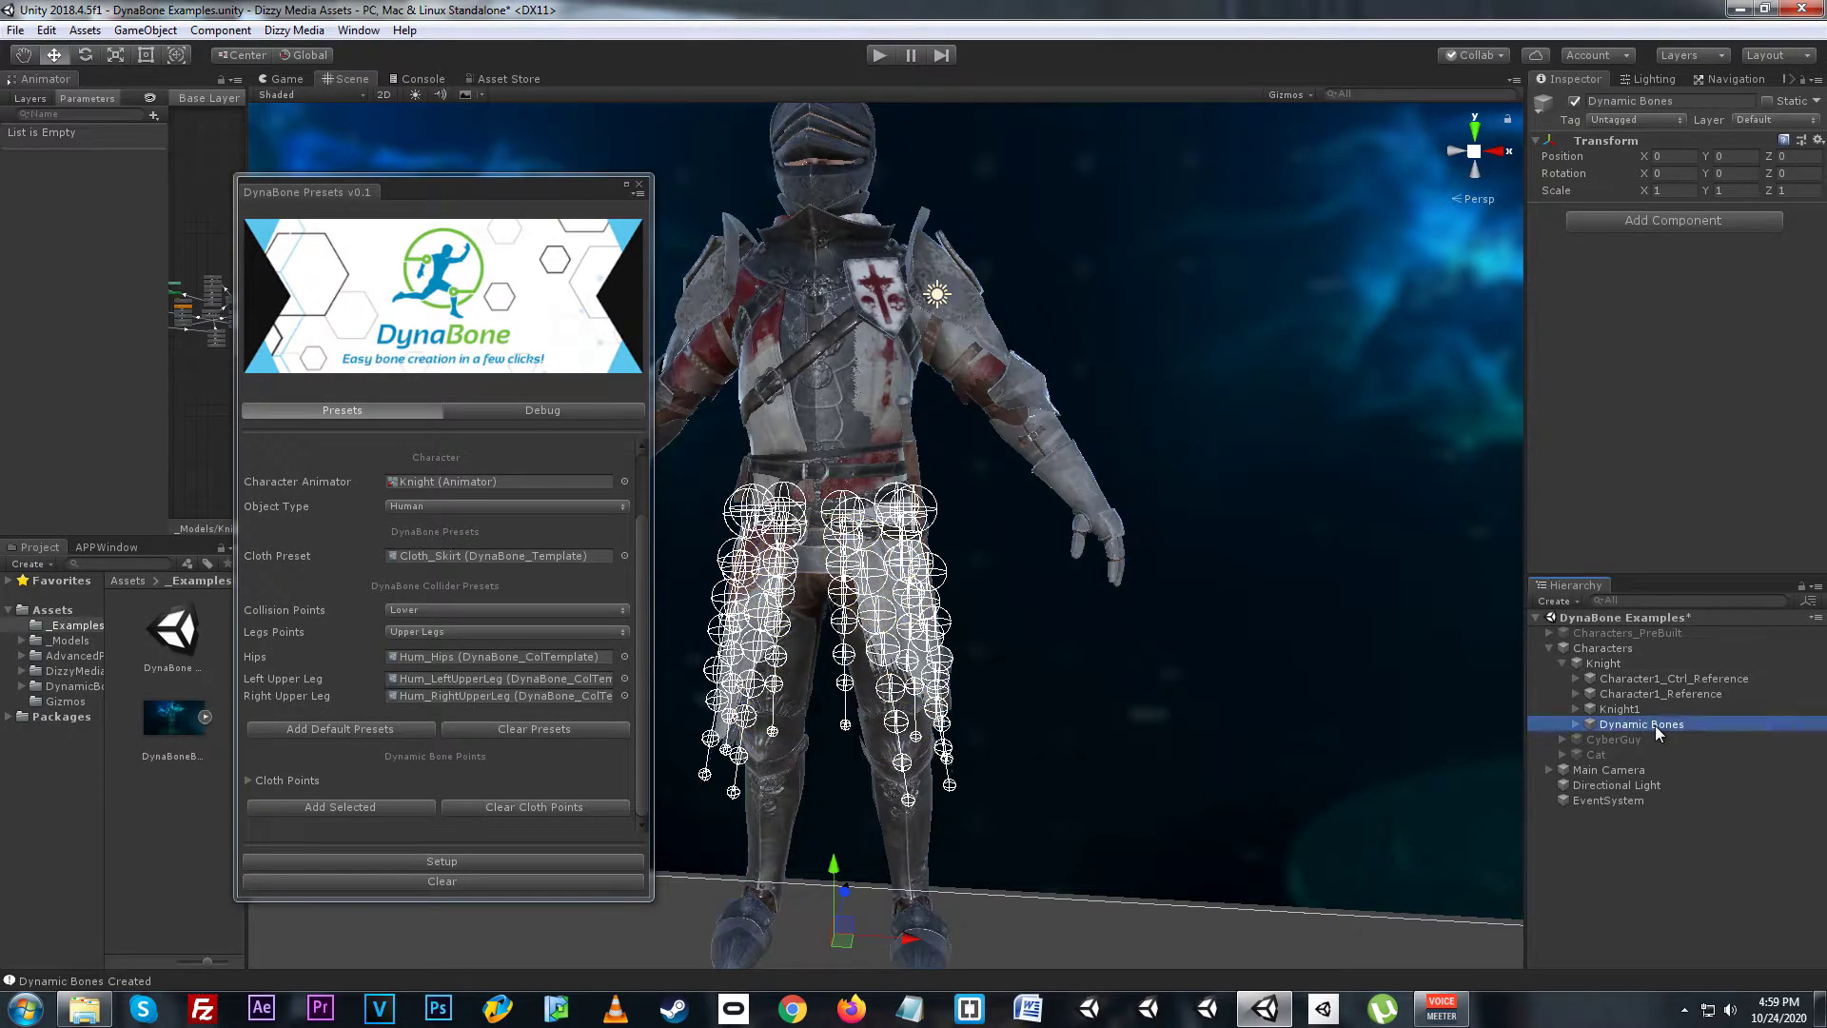
{"action": "left_click", "coordinate": [1575, 725]}
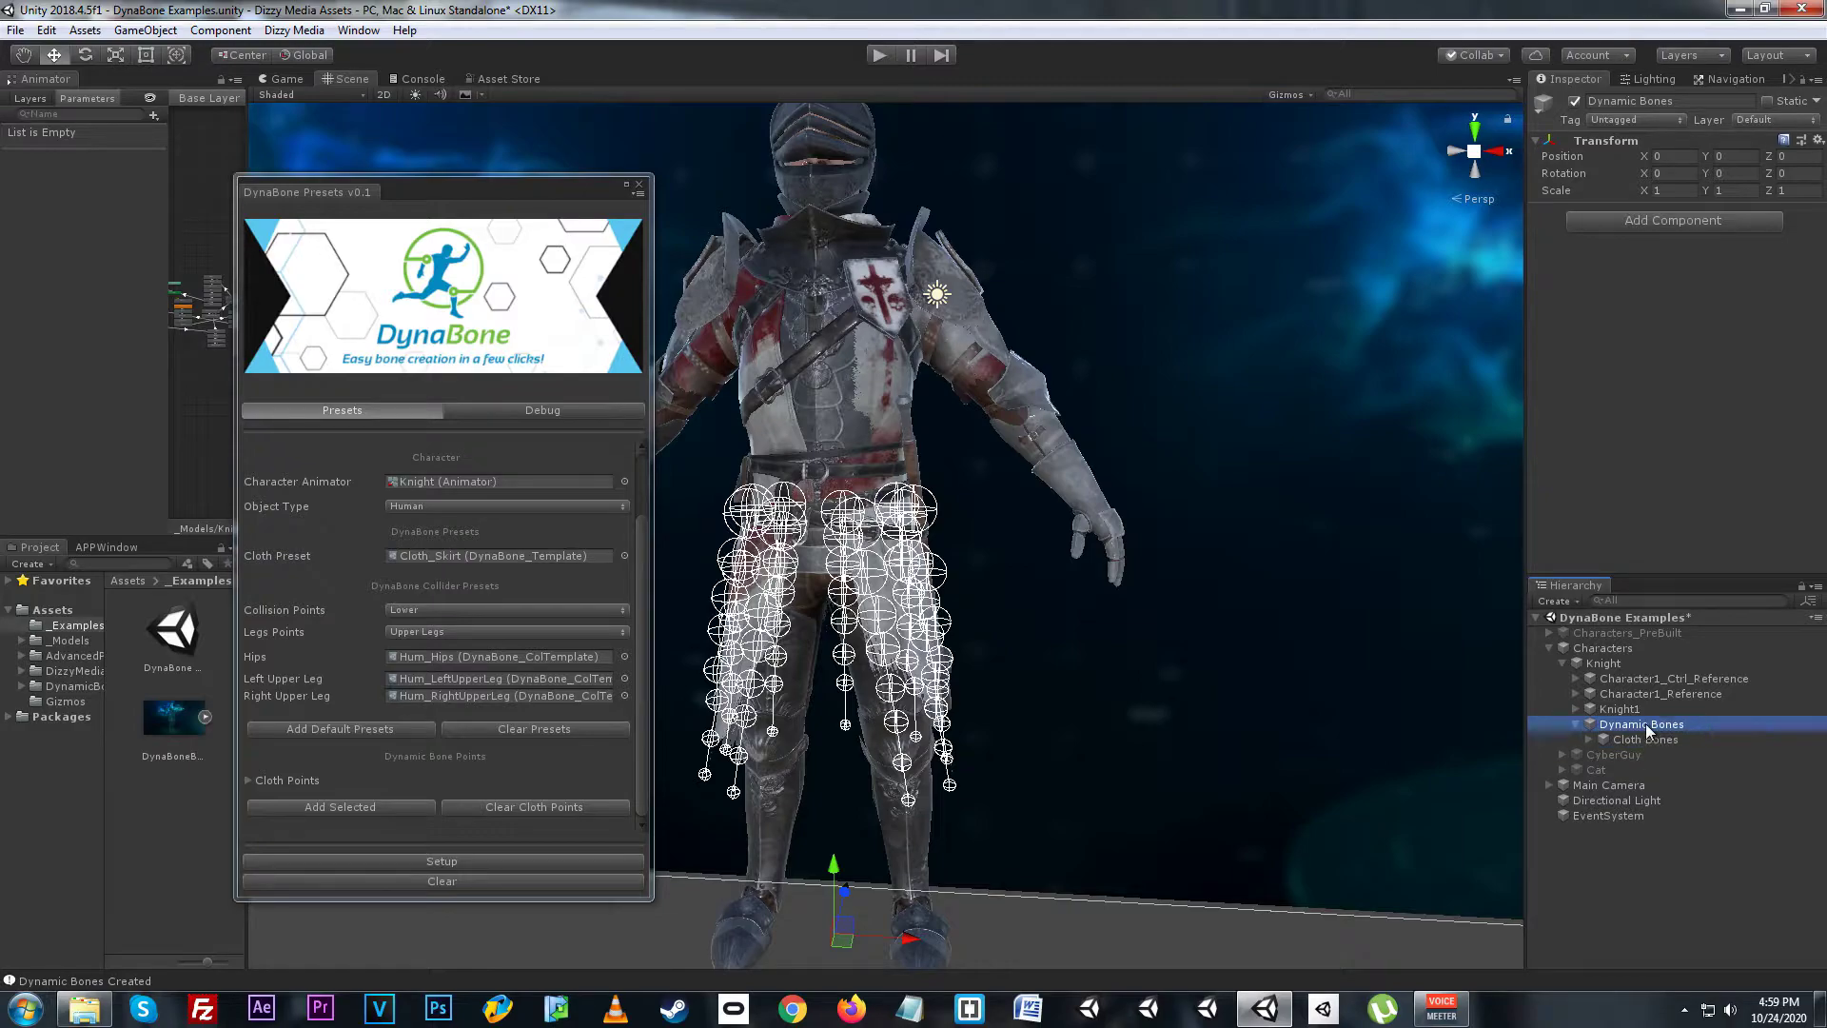
{"action": "left_click", "coordinate": [1590, 740]}
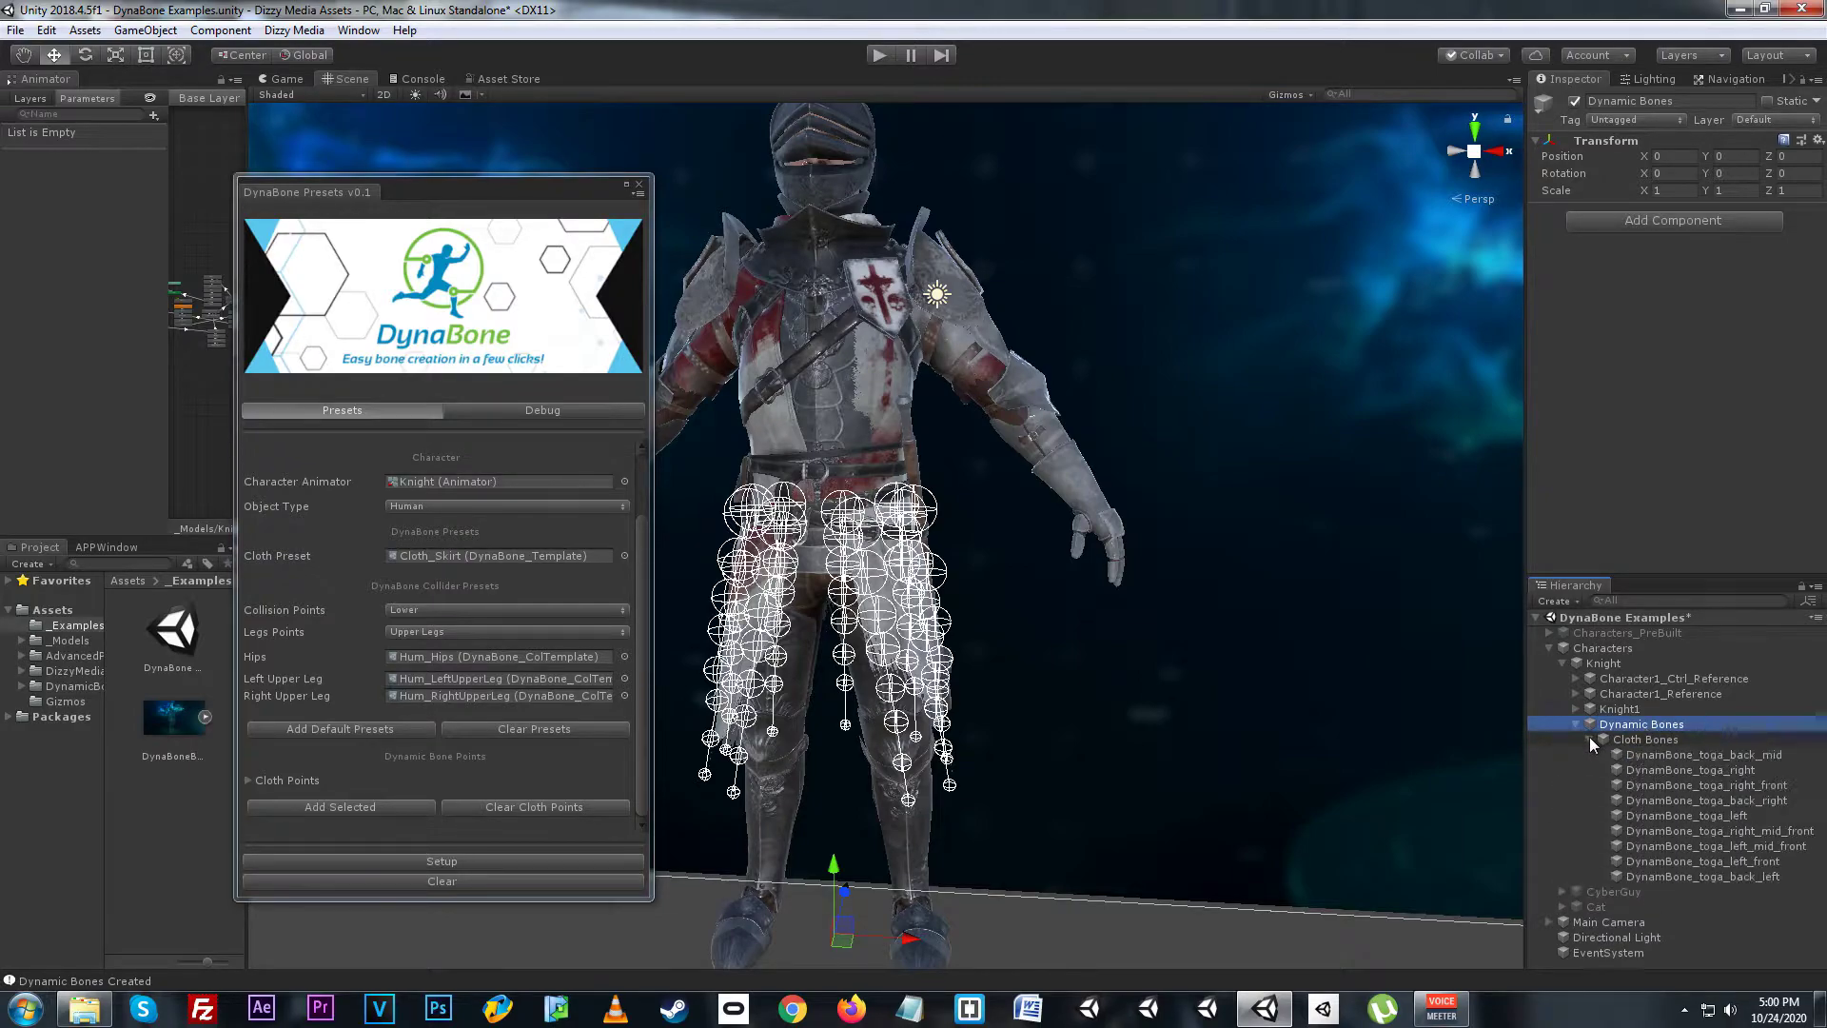
- Inspect DynamBone_toga_back_mid's Dynamic Bone Colliders list of hip and upper-leg colliders
{"action": "left_click", "coordinate": [1687, 753]}
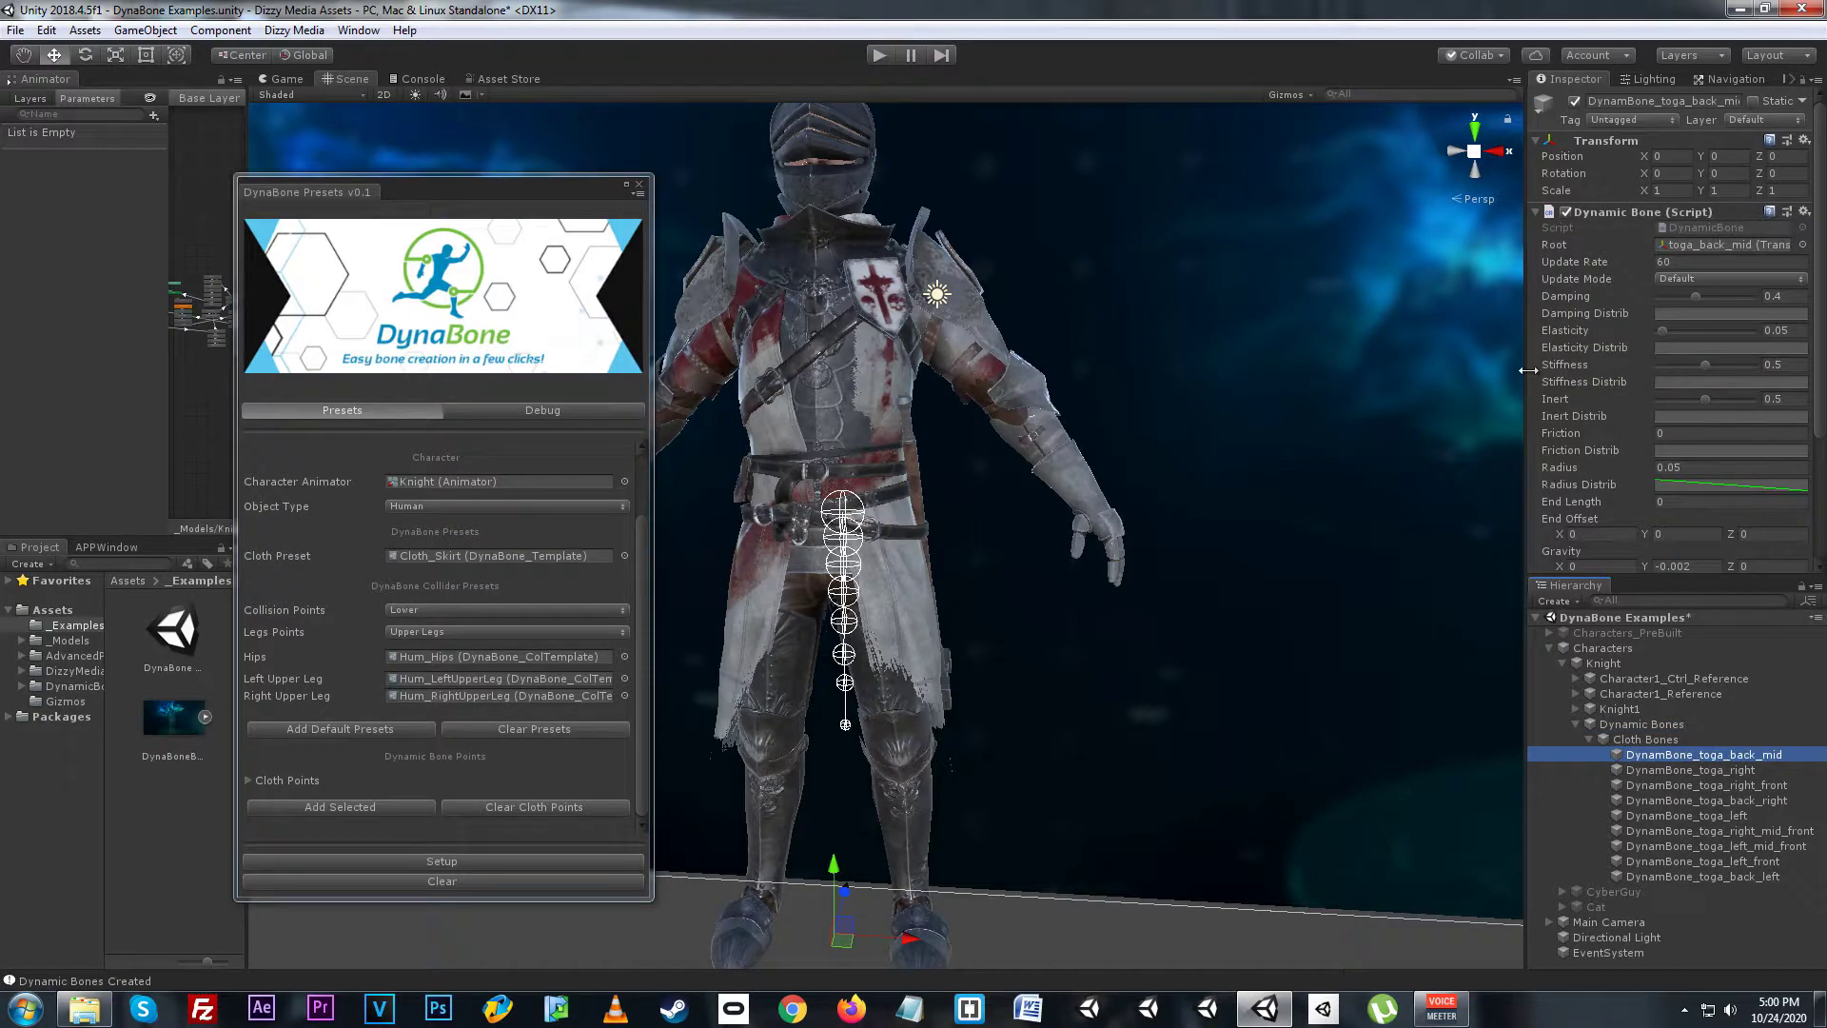
{"action": "left_click_drag", "start_coordinate": [1528, 370], "coordinate": [1466, 371]}
{"action": "scroll", "coordinate": [1710, 287], "scroll_direction": "down", "scroll_amount": 5}
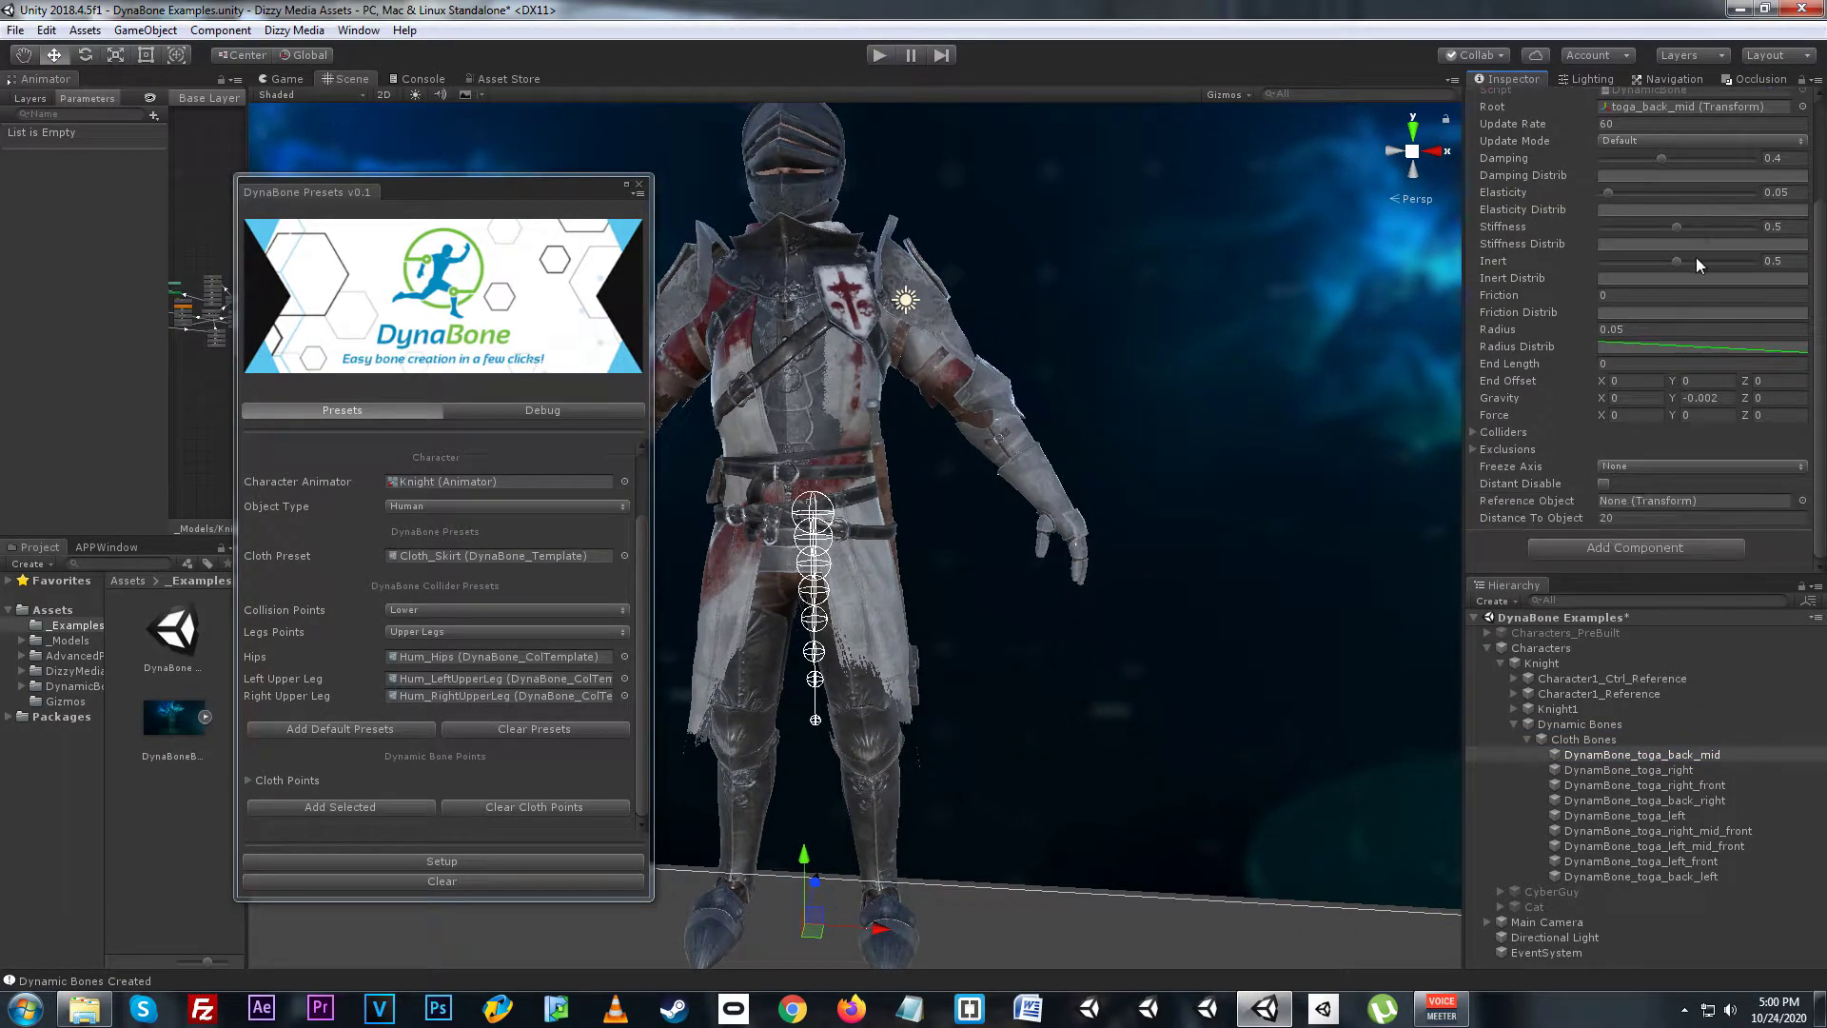
{"action": "left_click", "coordinate": [1521, 436]}
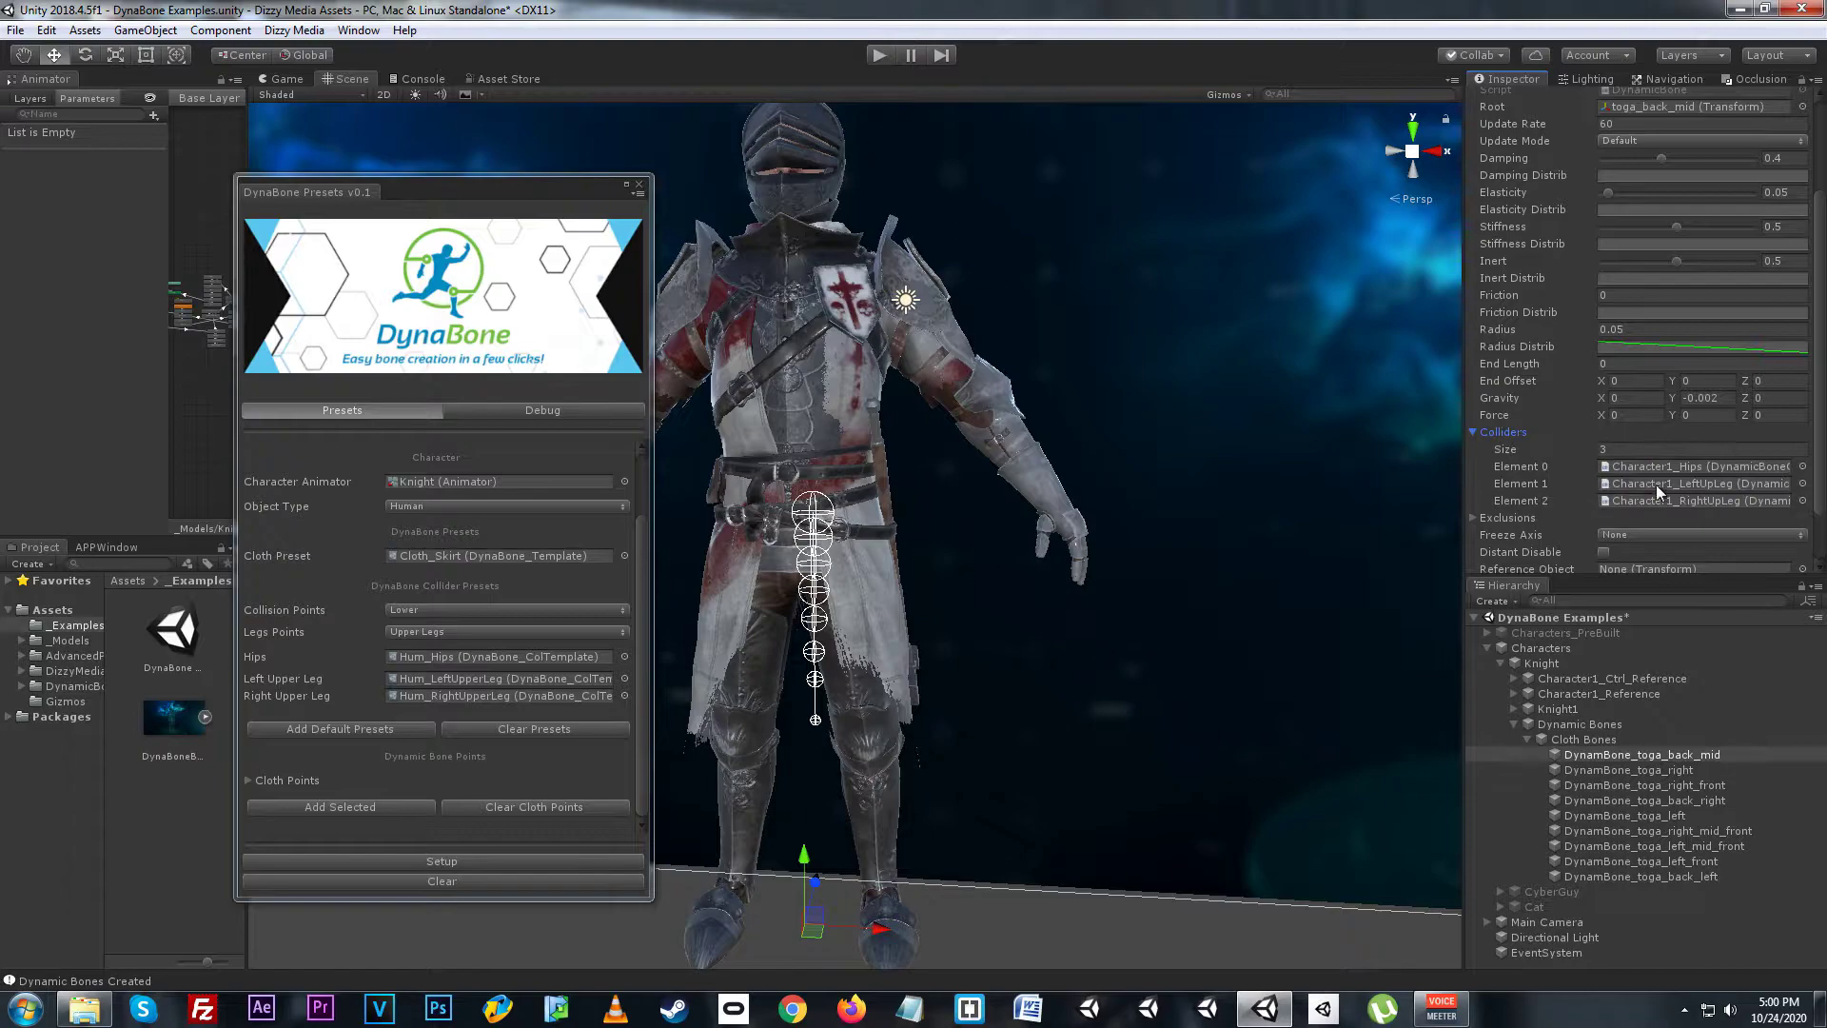
{"action": "left_click", "coordinate": [1540, 436]}
{"action": "scroll", "coordinate": [1737, 409], "scroll_direction": "up", "scroll_amount": 3}
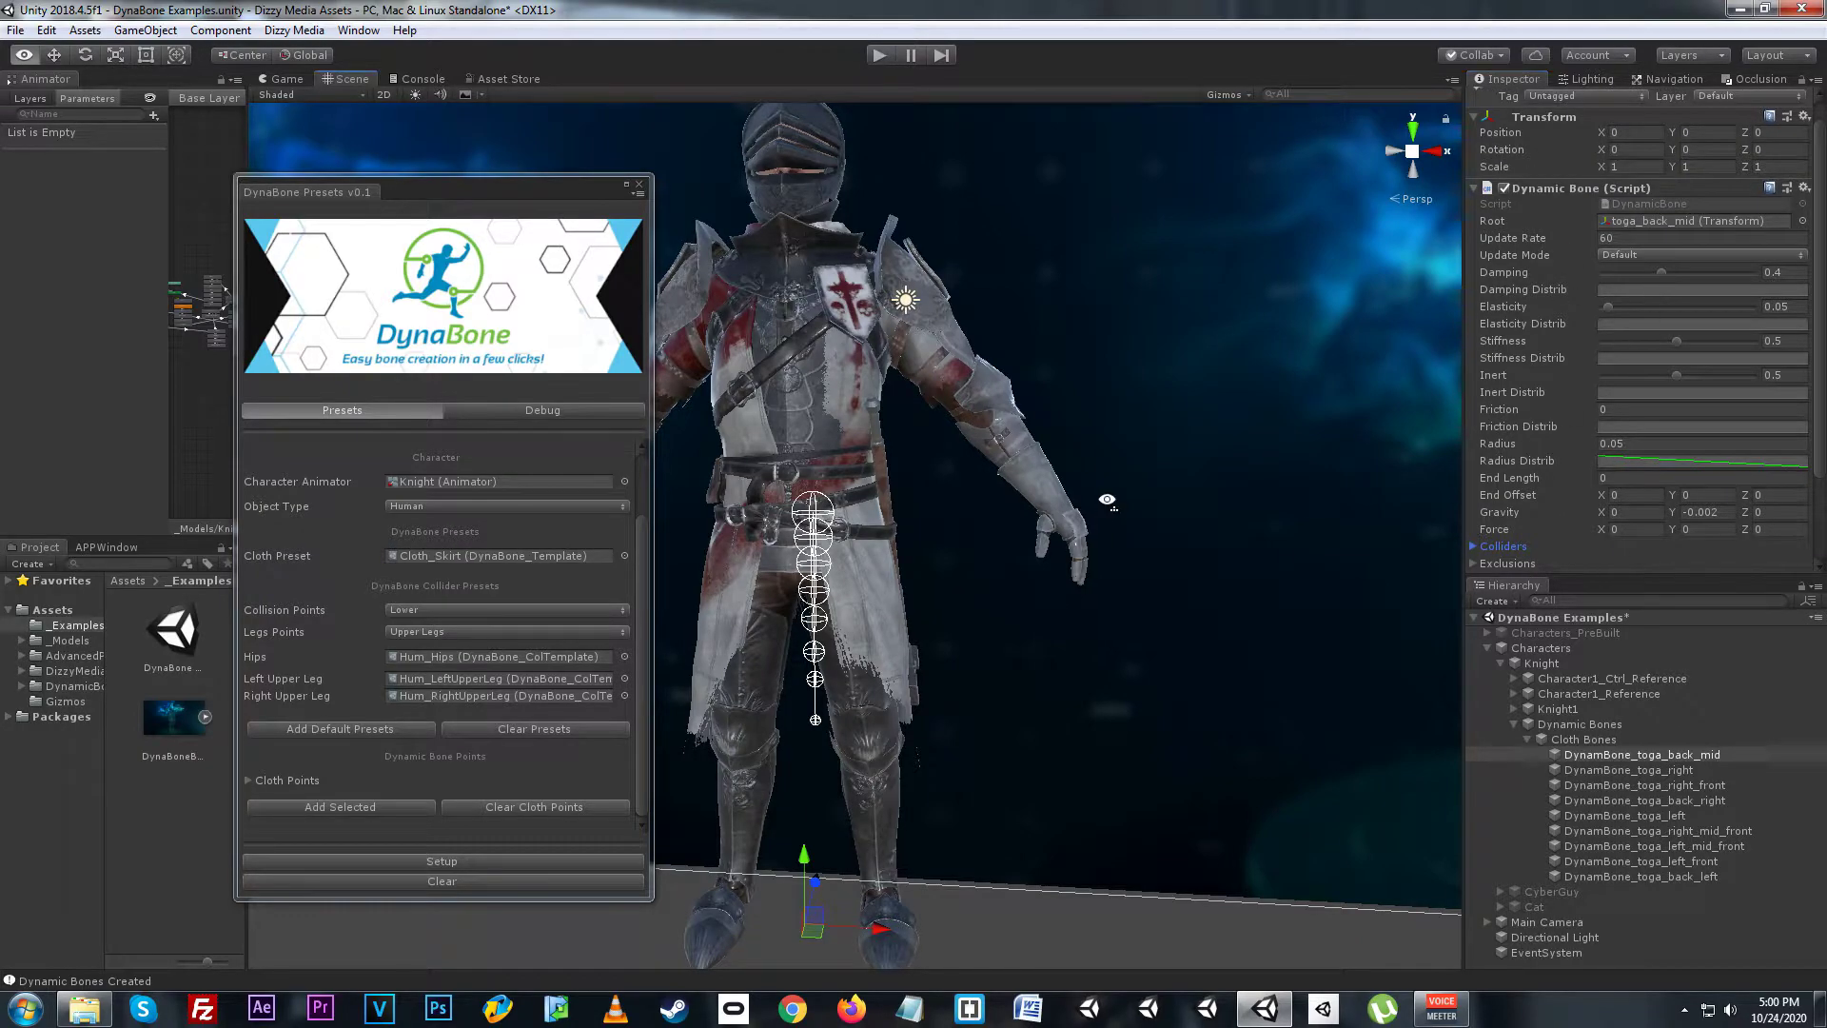
- Step through the other toga cloth bones, then reselect the Knight and fold its children
{"action": "left_click", "coordinate": [1700, 771]}
{"action": "left_click", "coordinate": [1688, 785]}
{"action": "key", "text": "Down"}
{"action": "key", "text": "Down"}
{"action": "key", "text": "Down"}
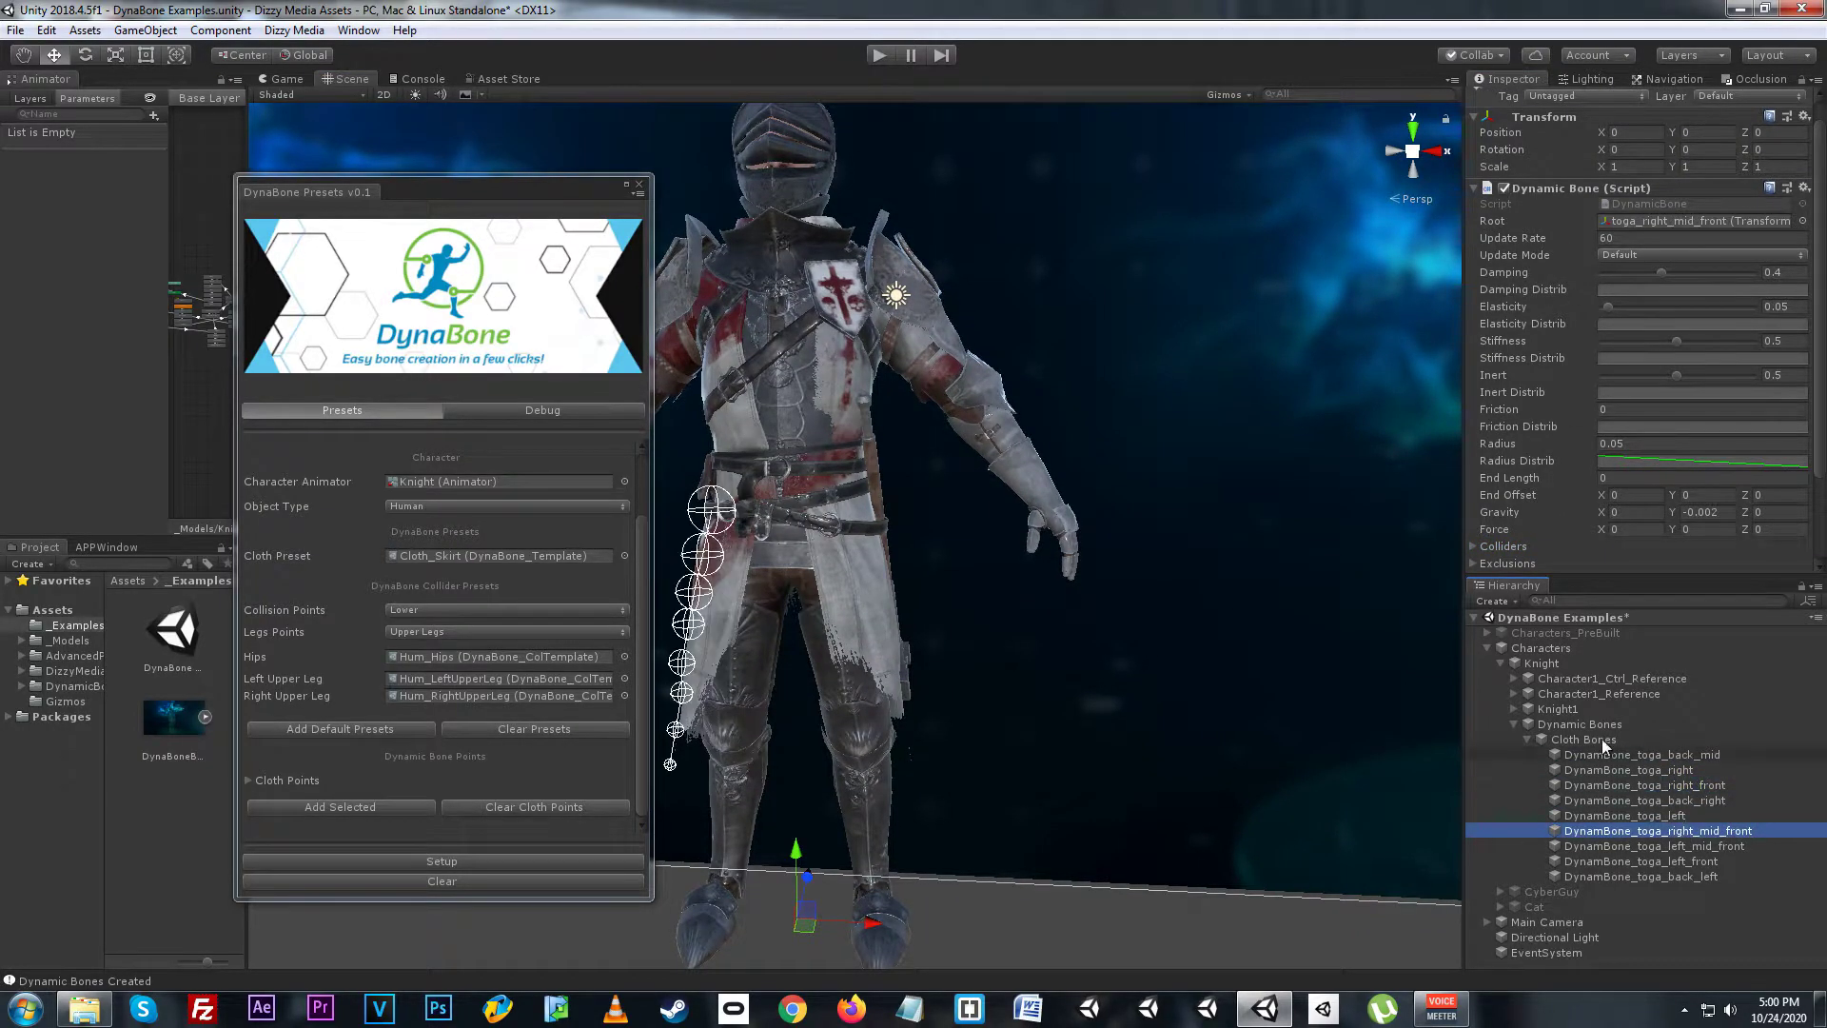
{"action": "left_click", "coordinate": [1513, 725]}
{"action": "left_click", "coordinate": [1501, 664]}
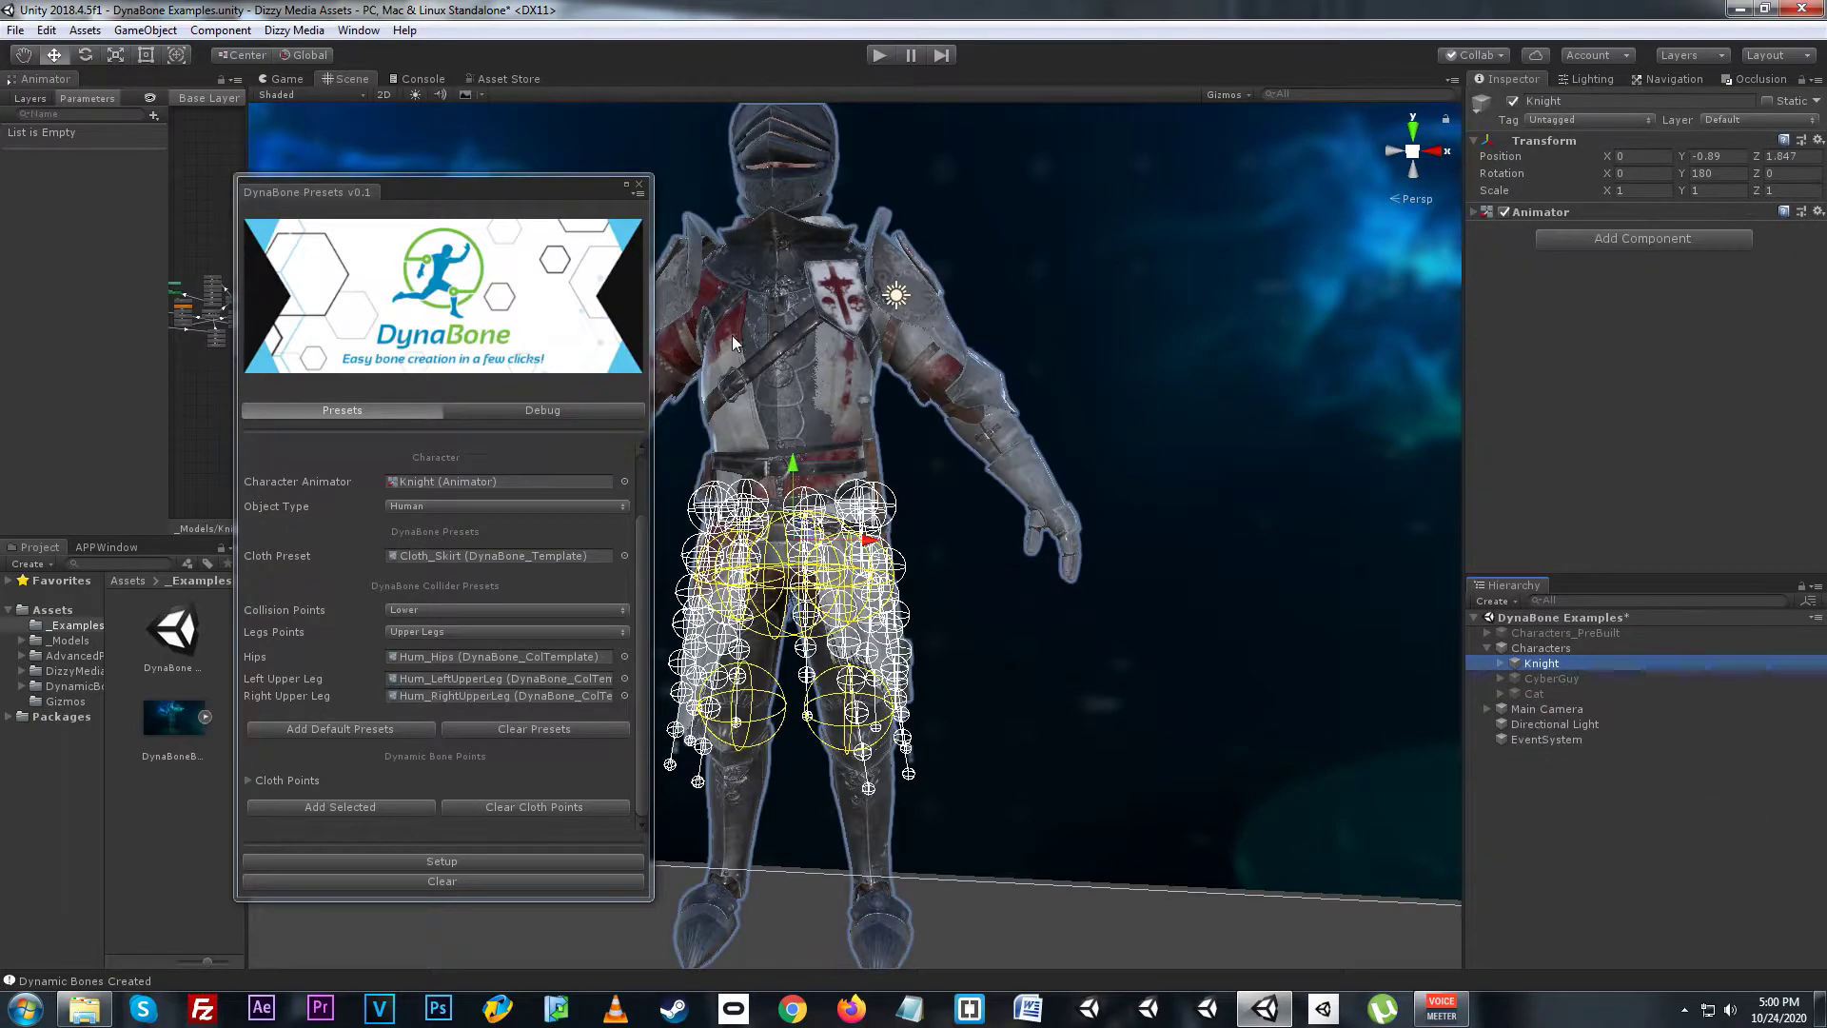
- Play the scene in the Game view, rotating the Knight to watch its toga skirt swing
{"action": "left_click", "coordinate": [297, 76]}
{"action": "left_click_drag", "start_coordinate": [573, 189], "coordinate": [248, 211]}
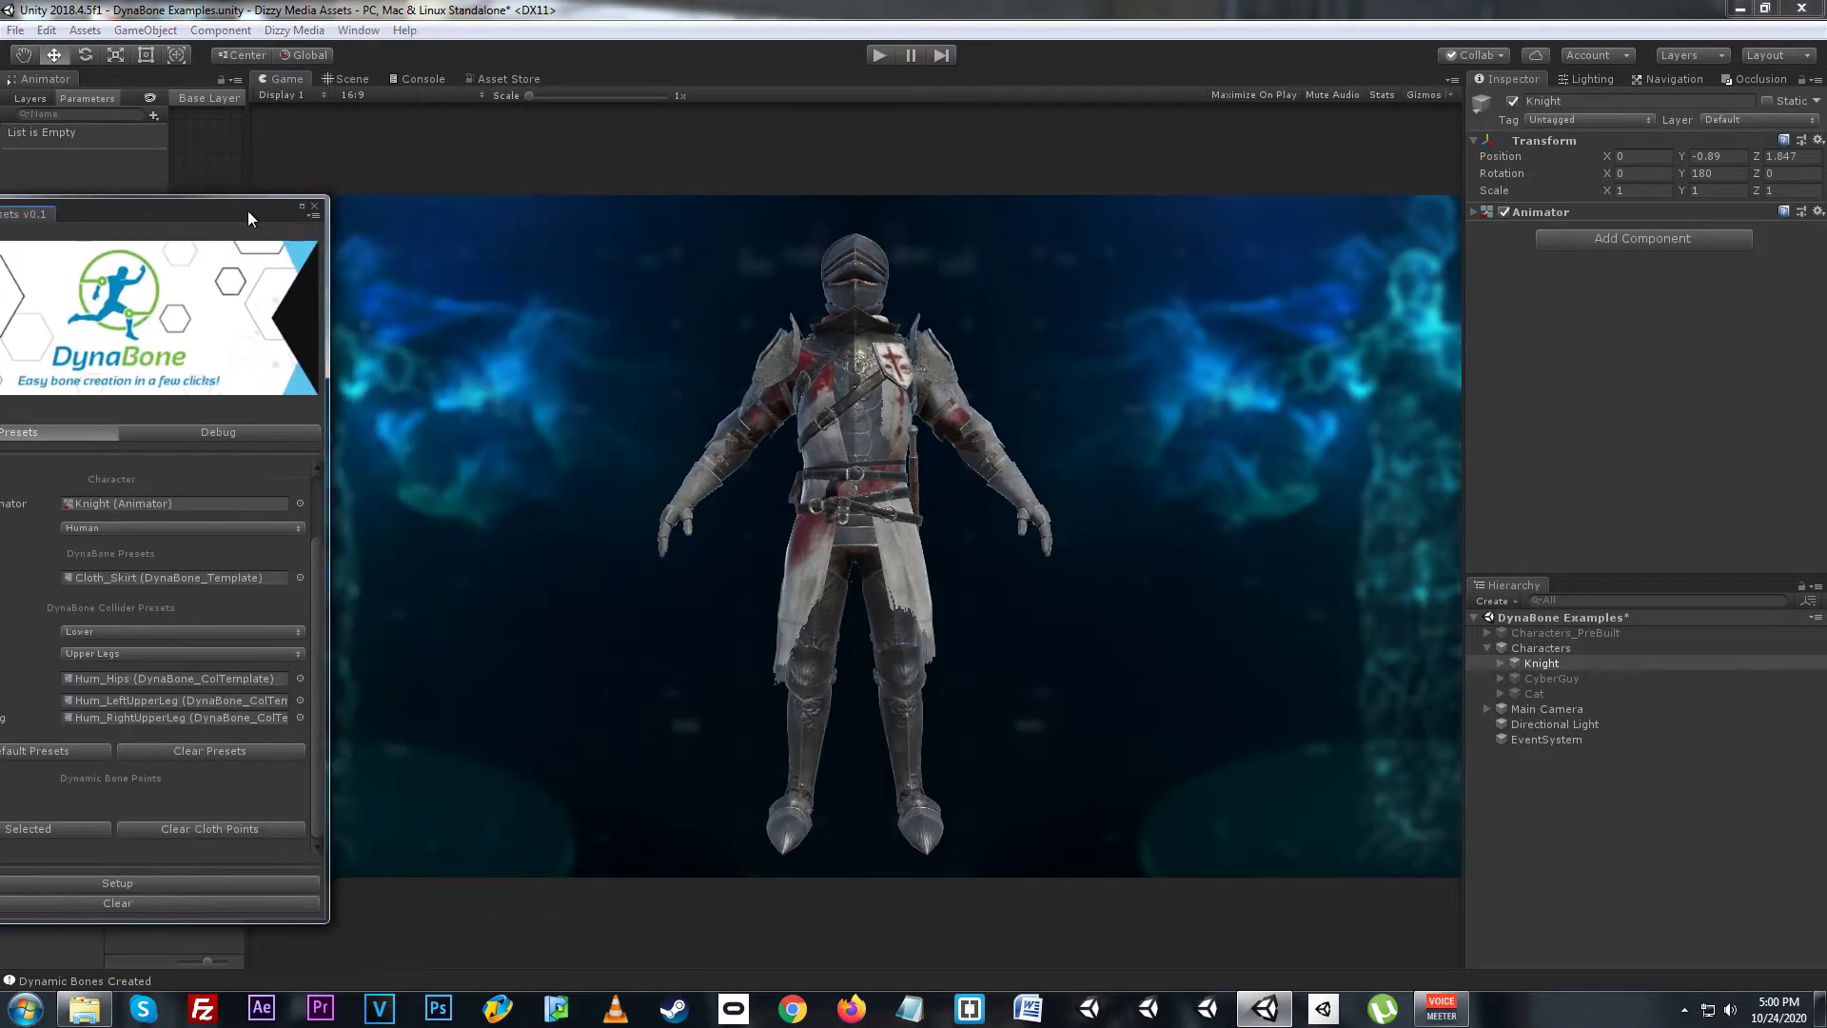
{"action": "left_click", "coordinate": [892, 58]}
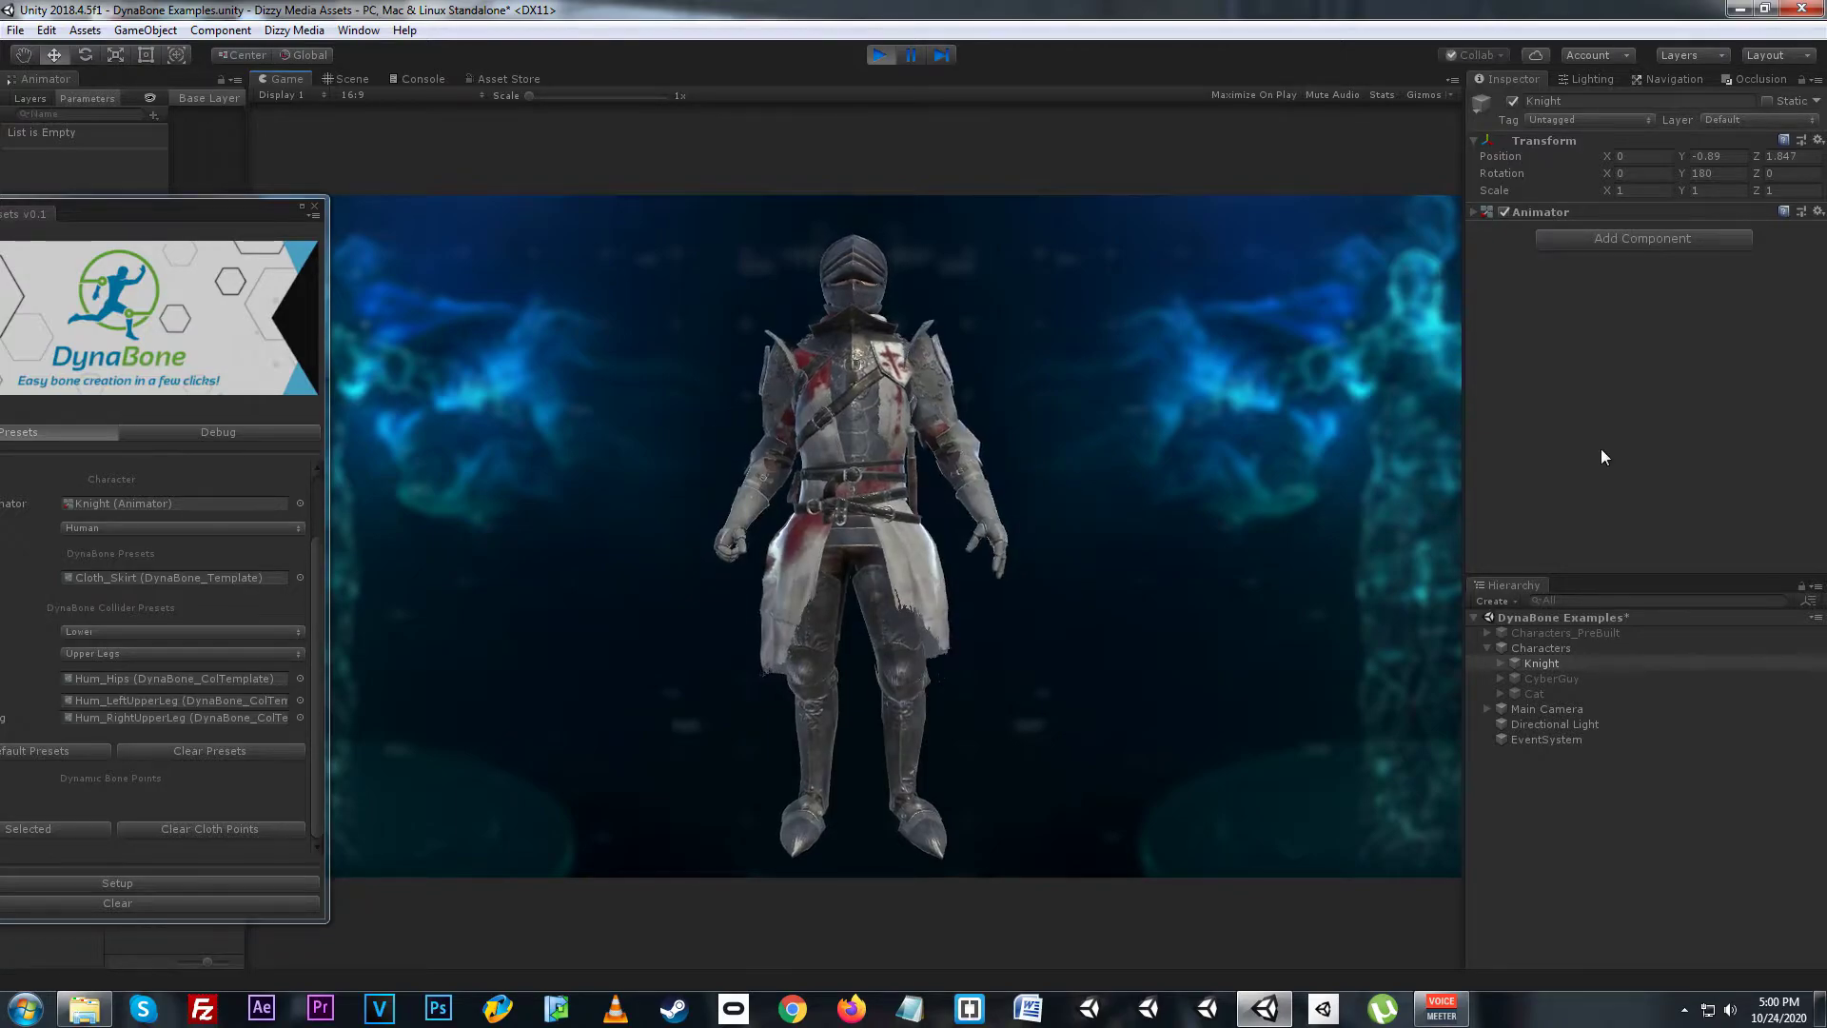
{"action": "mouse_move", "coordinate": [1682, 169]}
{"action": "left_mouse_down"}
{"action": "mouse_move", "coordinate": [1603, 170]}
{"action": "mouse_move", "coordinate": [1676, 192]}
{"action": "left_mouse_up"}
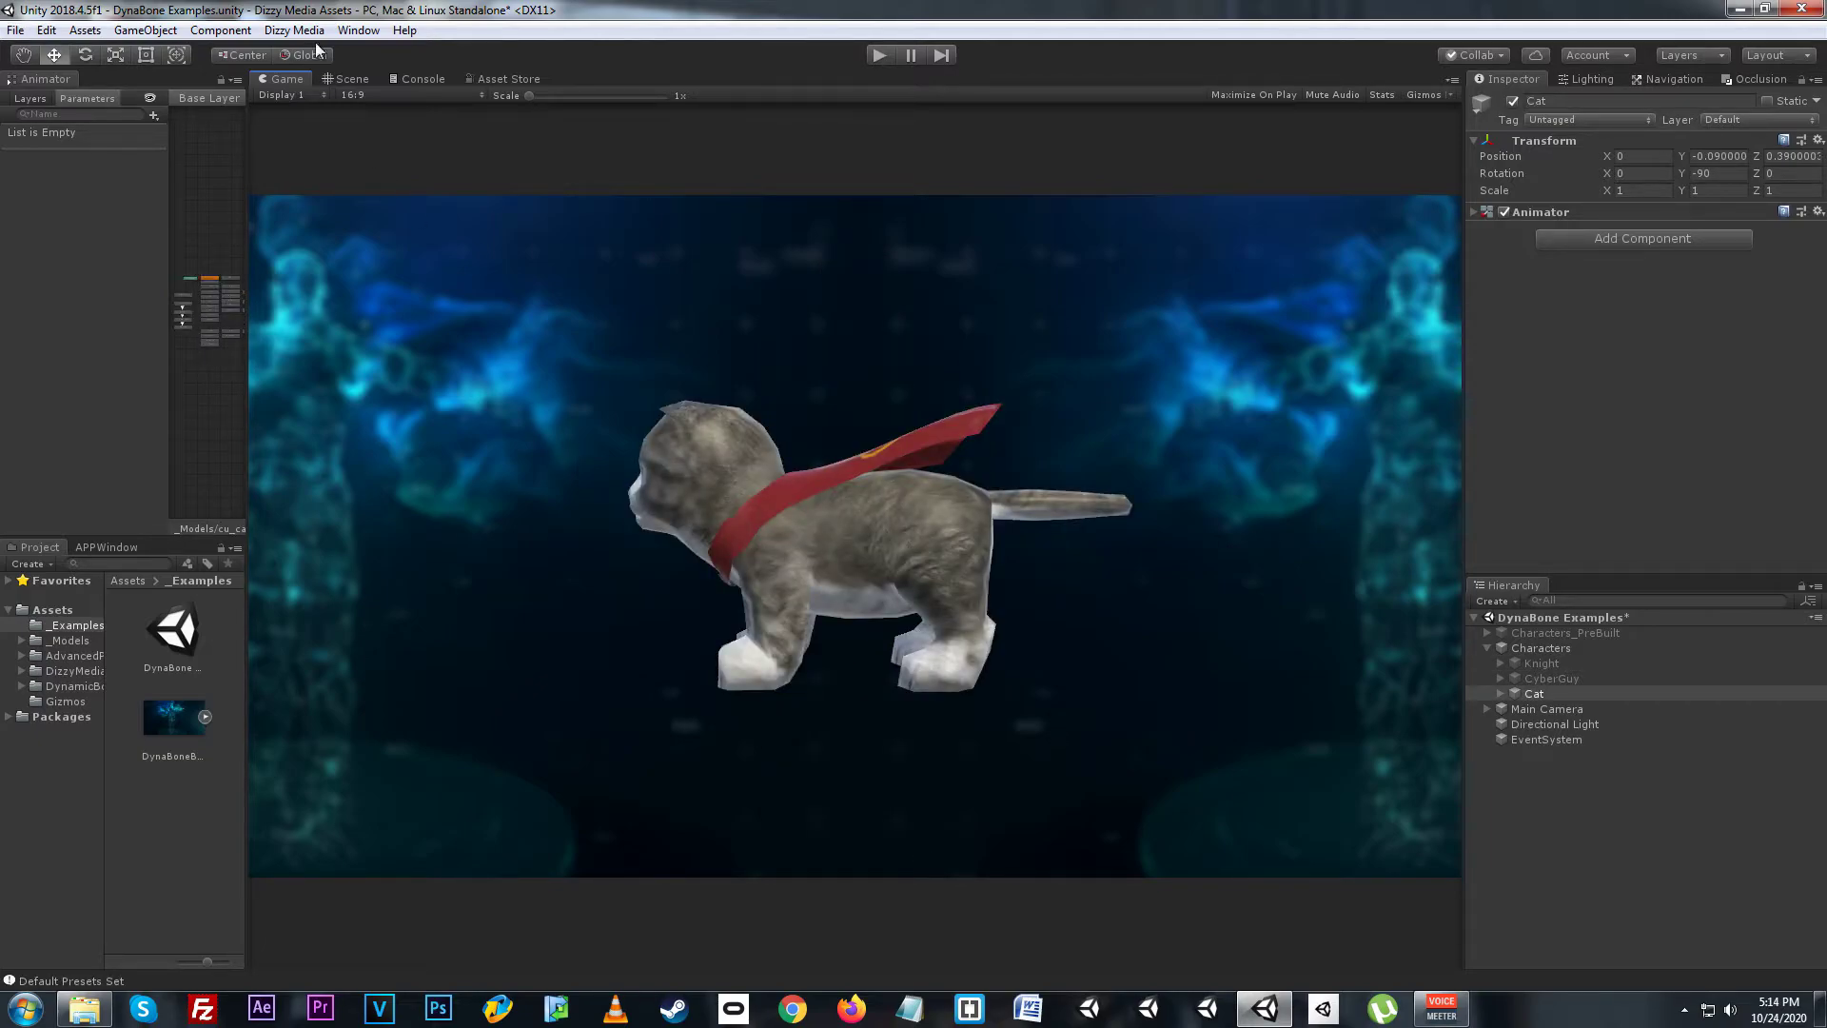
- In DynaBone Presets System, assign the Cat as Character Animator and set Object Type to Animal
{"action": "left_click", "coordinate": [294, 30]}
{"action": "left_click", "coordinate": [504, 94]}
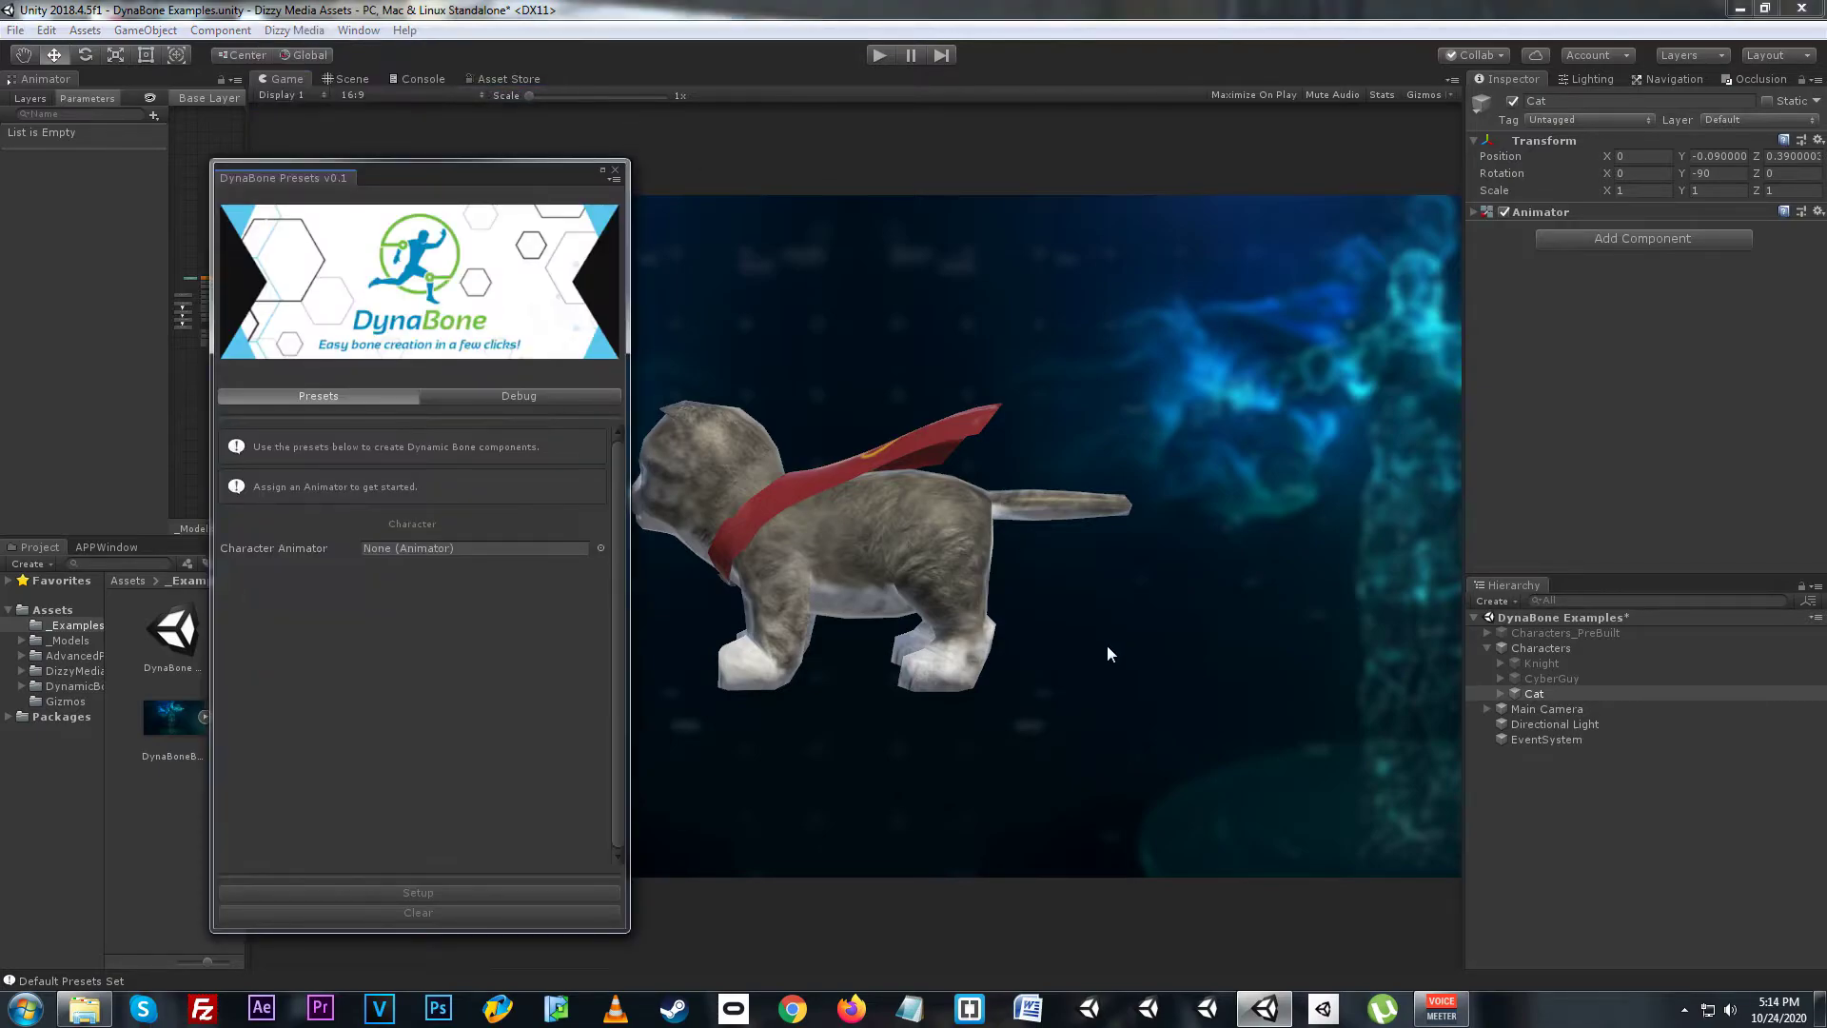
{"action": "left_click_drag", "start_coordinate": [1541, 691], "coordinate": [553, 545]}
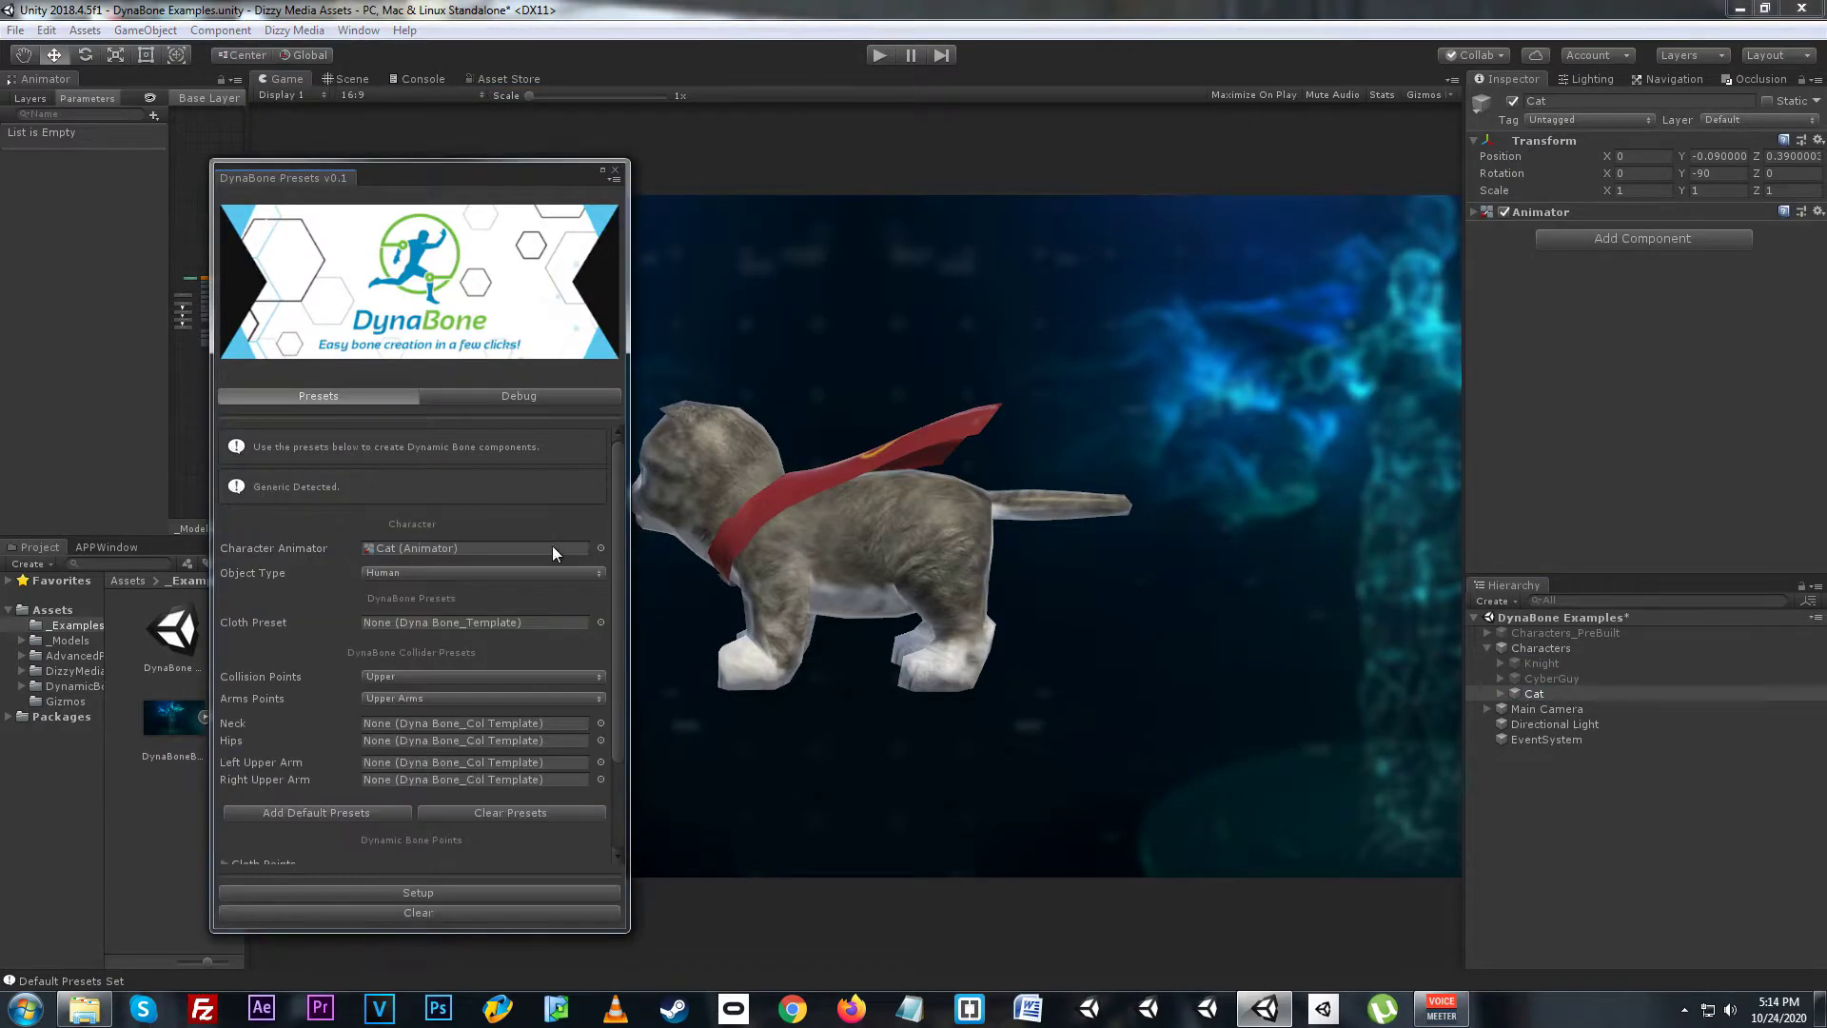
{"action": "left_click", "coordinate": [456, 576]}
{"action": "left_click", "coordinate": [449, 613]}
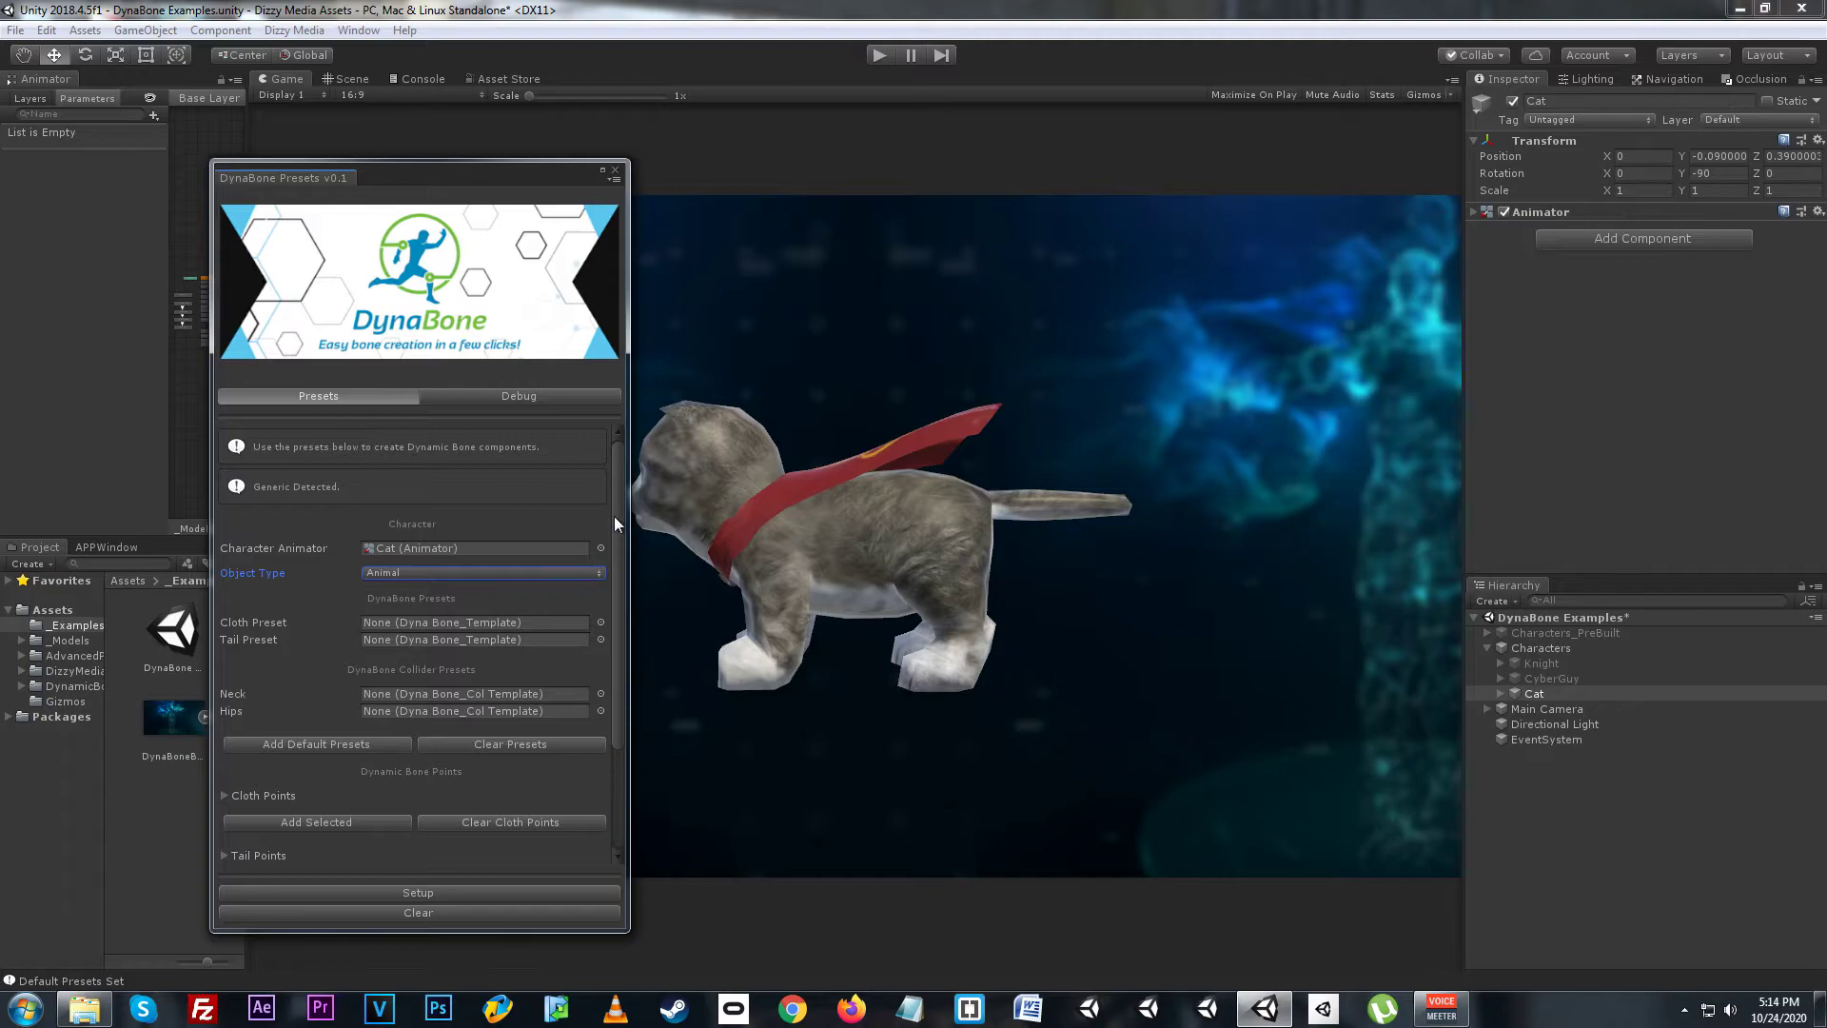
{"action": "left_click_drag", "start_coordinate": [614, 524], "coordinate": [614, 571]}
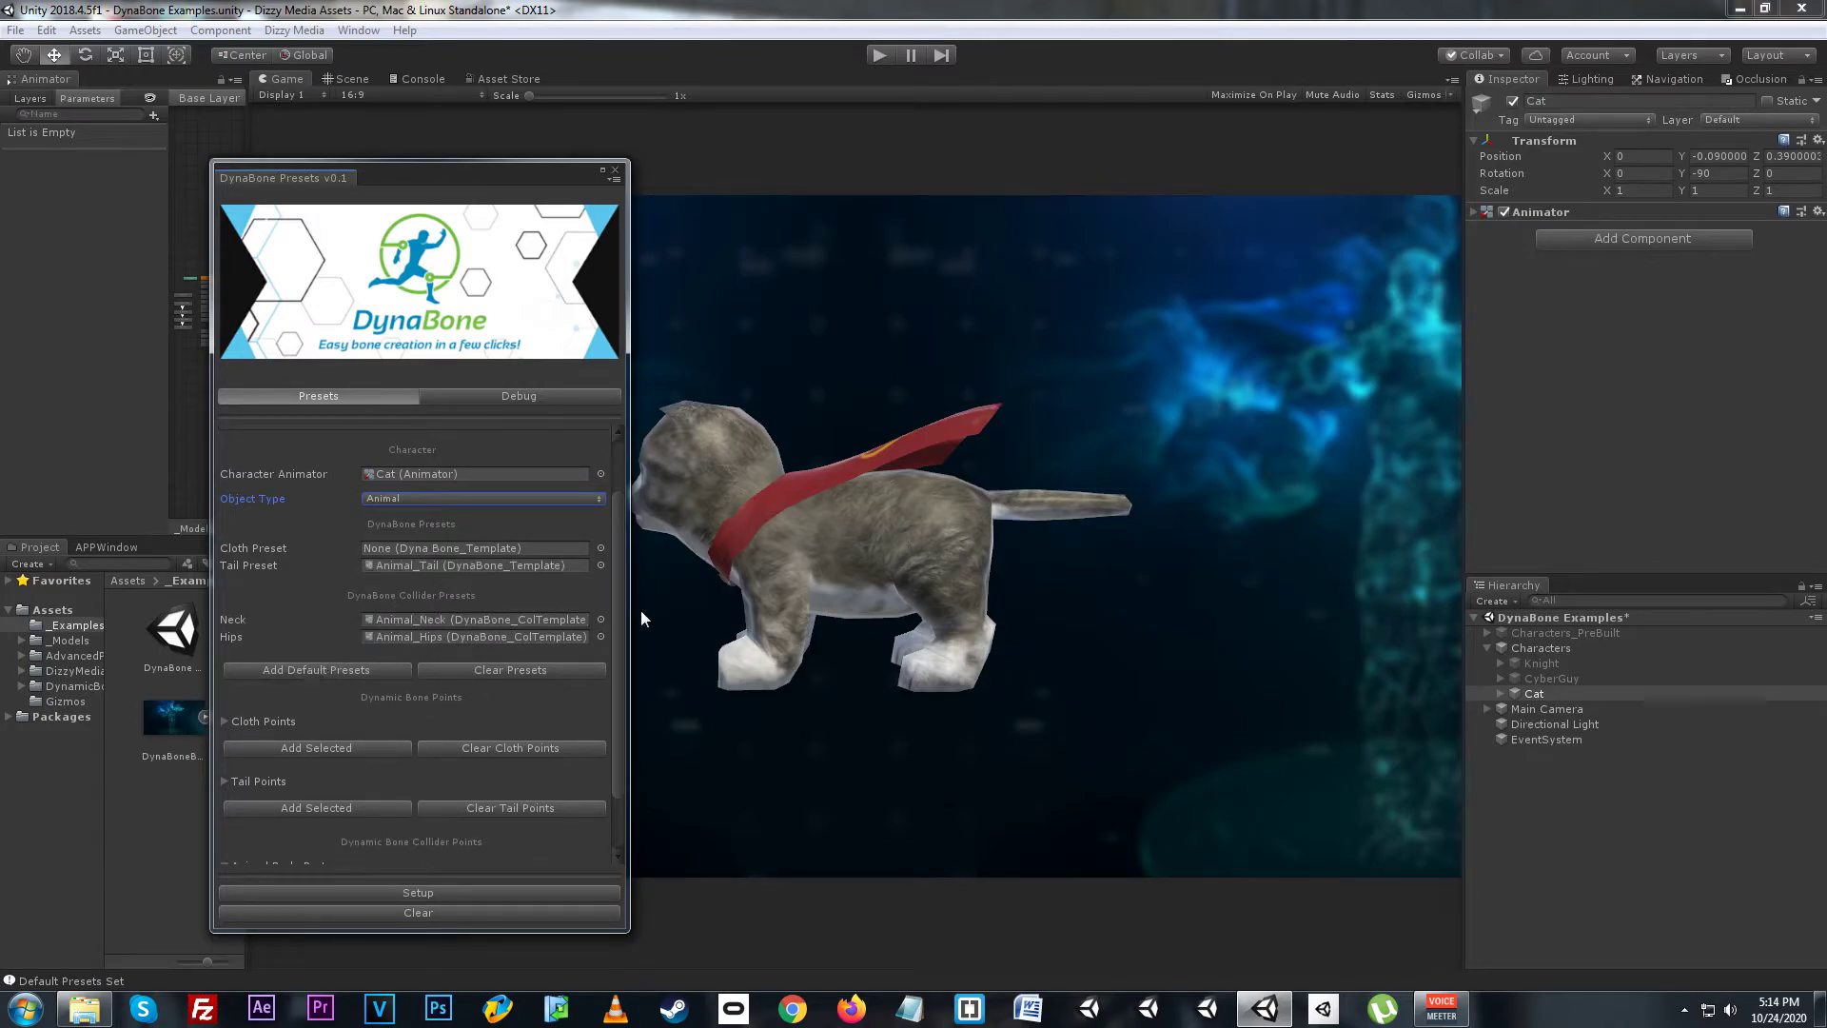
- Choose Cloth_Cape as the cloth preset and expand the tail and cloth points lists
{"action": "left_click", "coordinate": [601, 548]}
{"action": "double_click", "coordinate": [811, 428]}
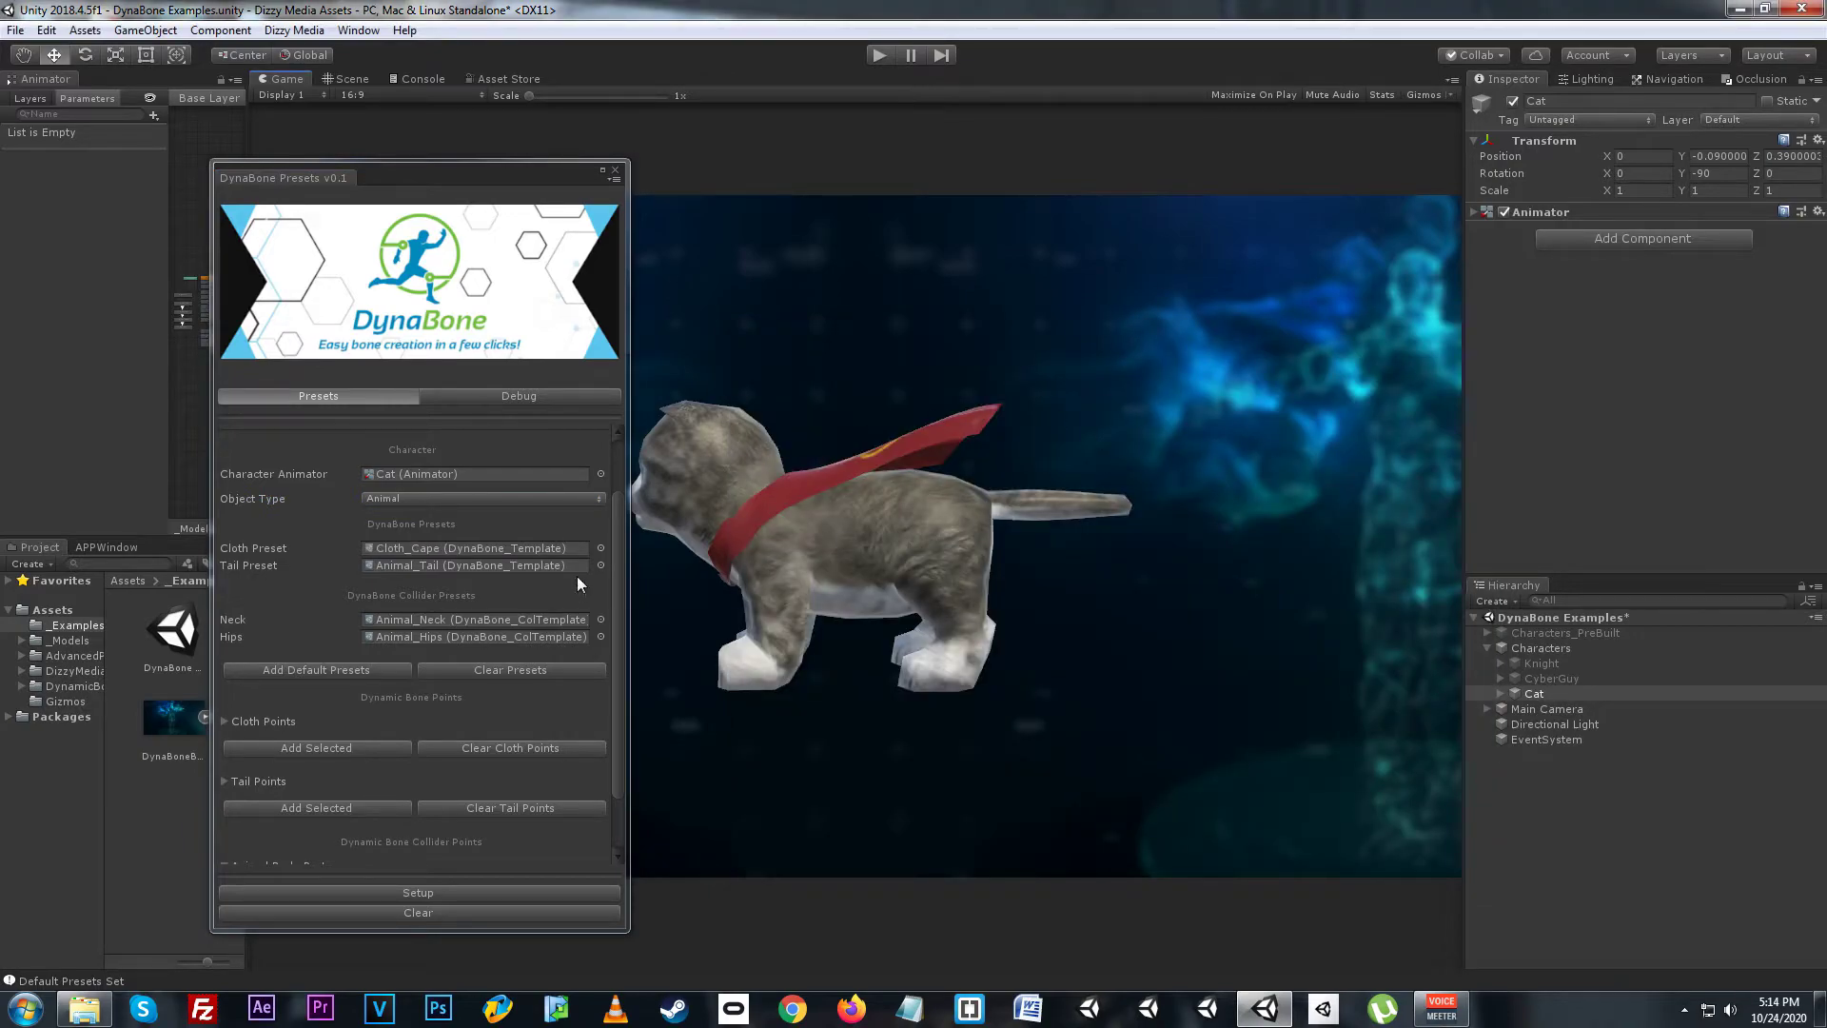
{"action": "left_click_drag", "start_coordinate": [624, 590], "coordinate": [619, 674]}
{"action": "left_click", "coordinate": [259, 704]}
{"action": "left_click", "coordinate": [260, 647]}
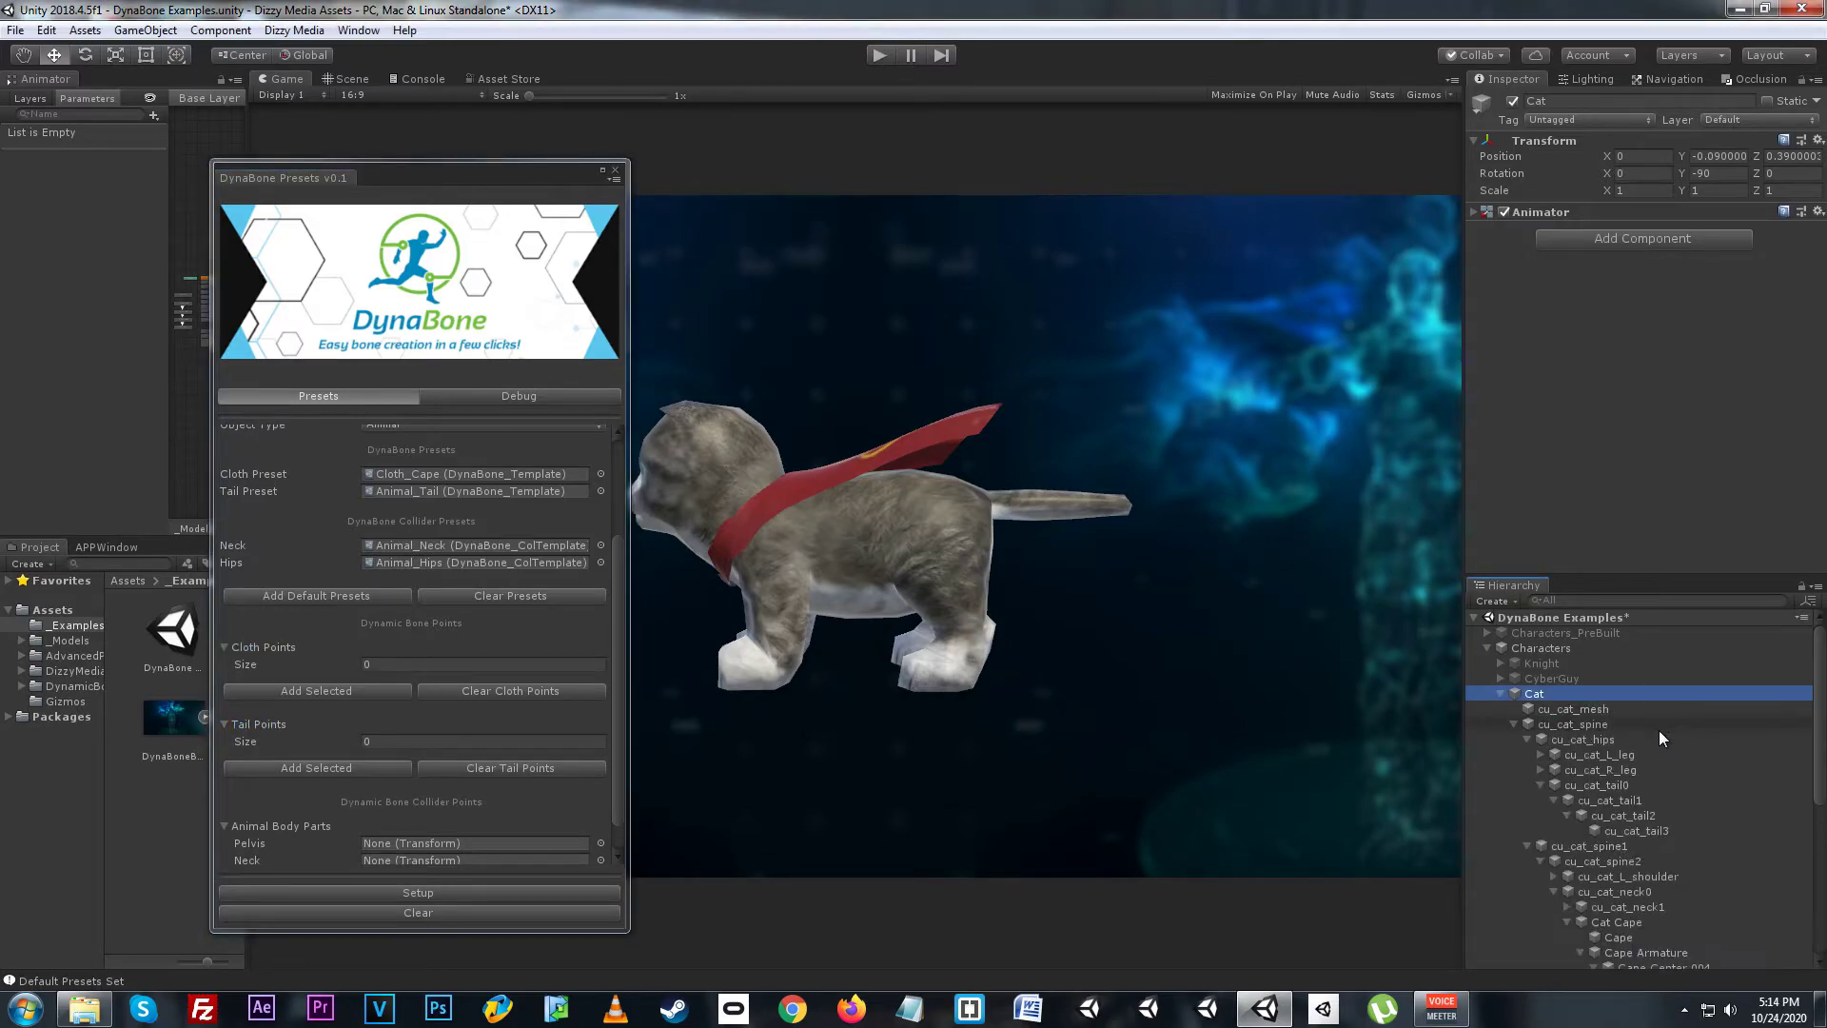
- Add the cat's tail bones through cu_cat_tail3 as tail points
{"action": "scroll", "coordinate": [1659, 729], "scroll_direction": "down", "scroll_amount": 3}
{"action": "left_click", "coordinate": [1659, 722]}
{"action": "left_click", "coordinate": [1641, 672], "text": "shift"}
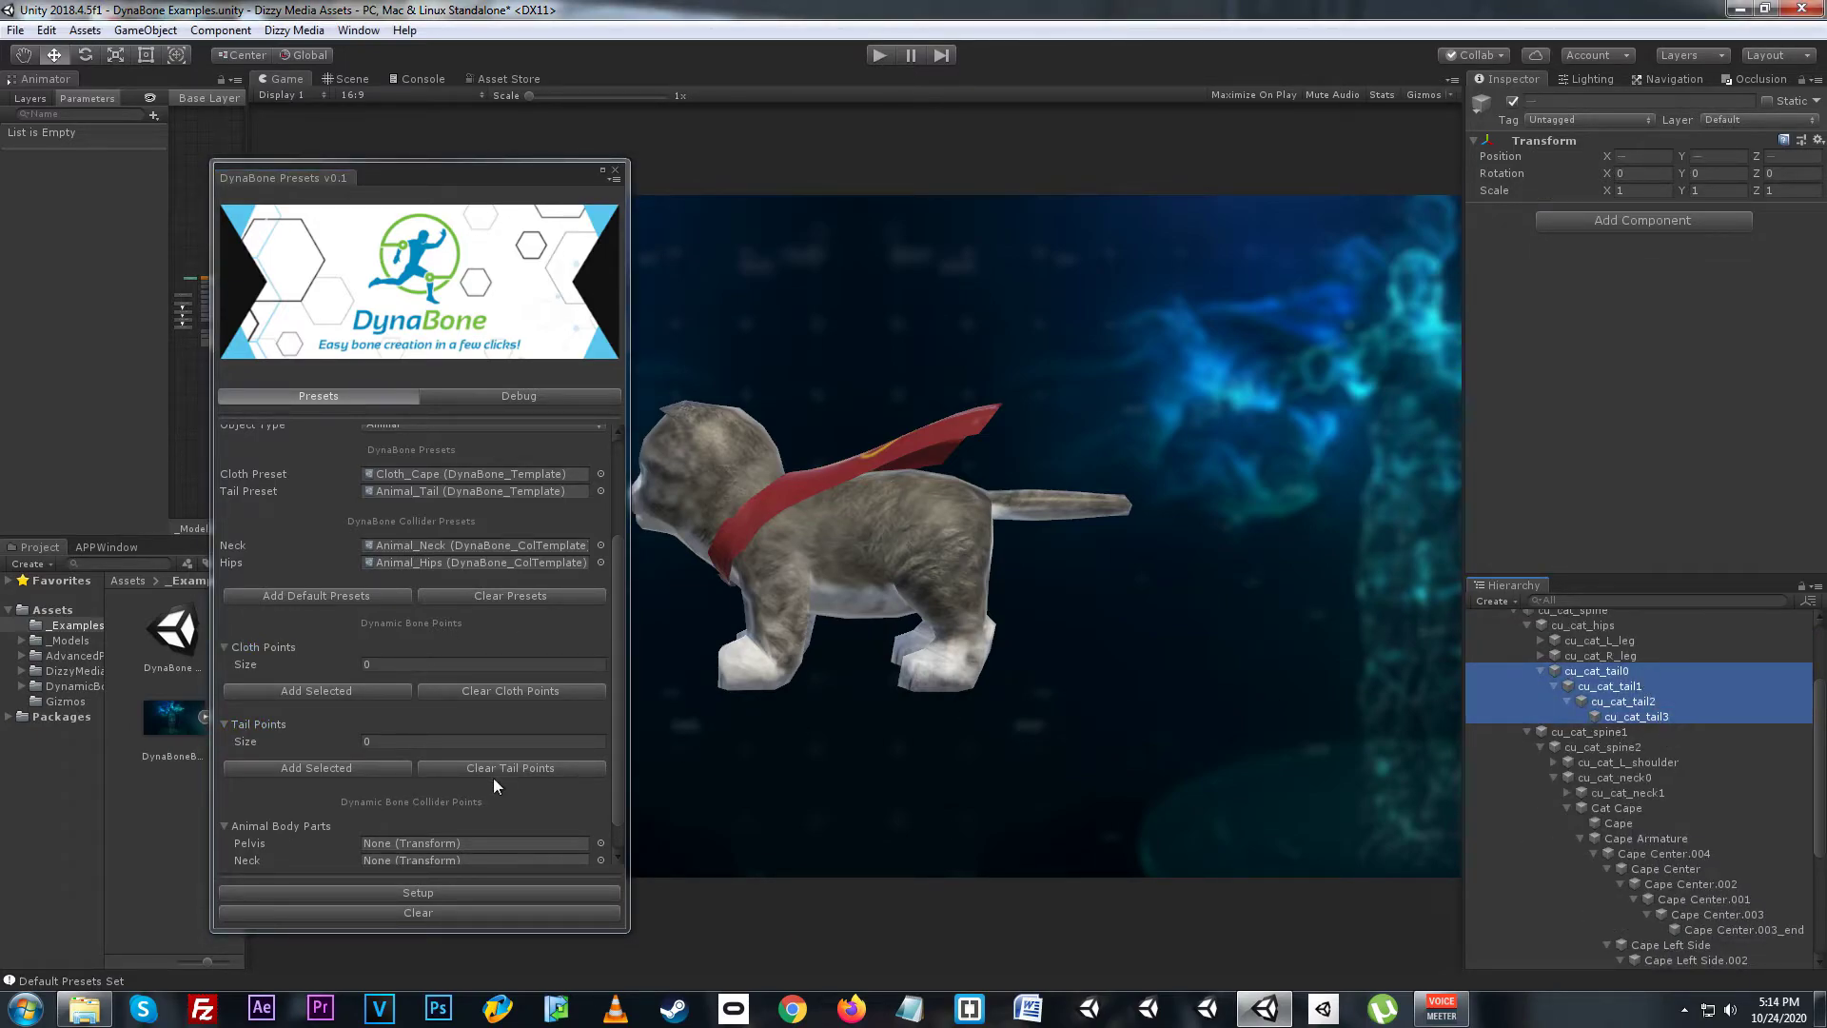
{"action": "left_click", "coordinate": [287, 767]}
{"action": "left_click", "coordinate": [274, 727]}
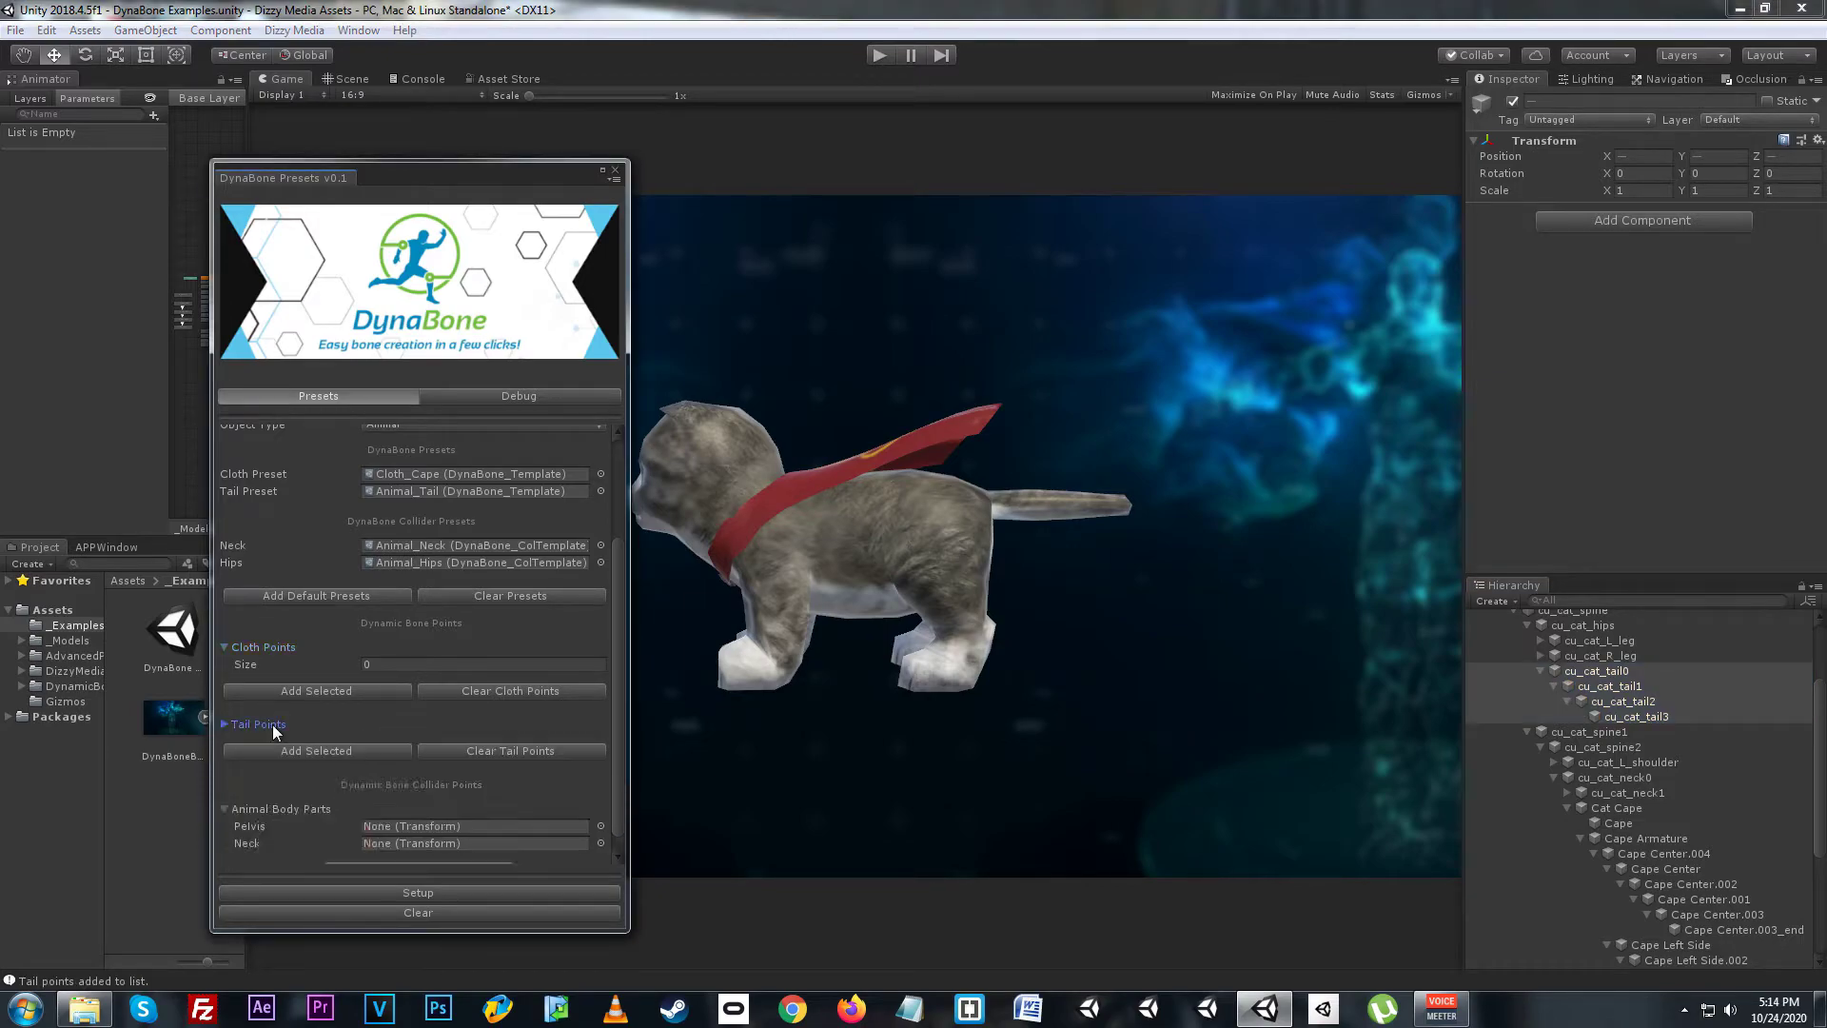
- Add the cape bones from Cape Center through Cape Right Side.003_end as cloth points
{"action": "scroll", "coordinate": [1618, 695], "scroll_direction": "down", "scroll_amount": 2}
{"action": "left_click", "coordinate": [1728, 756]}
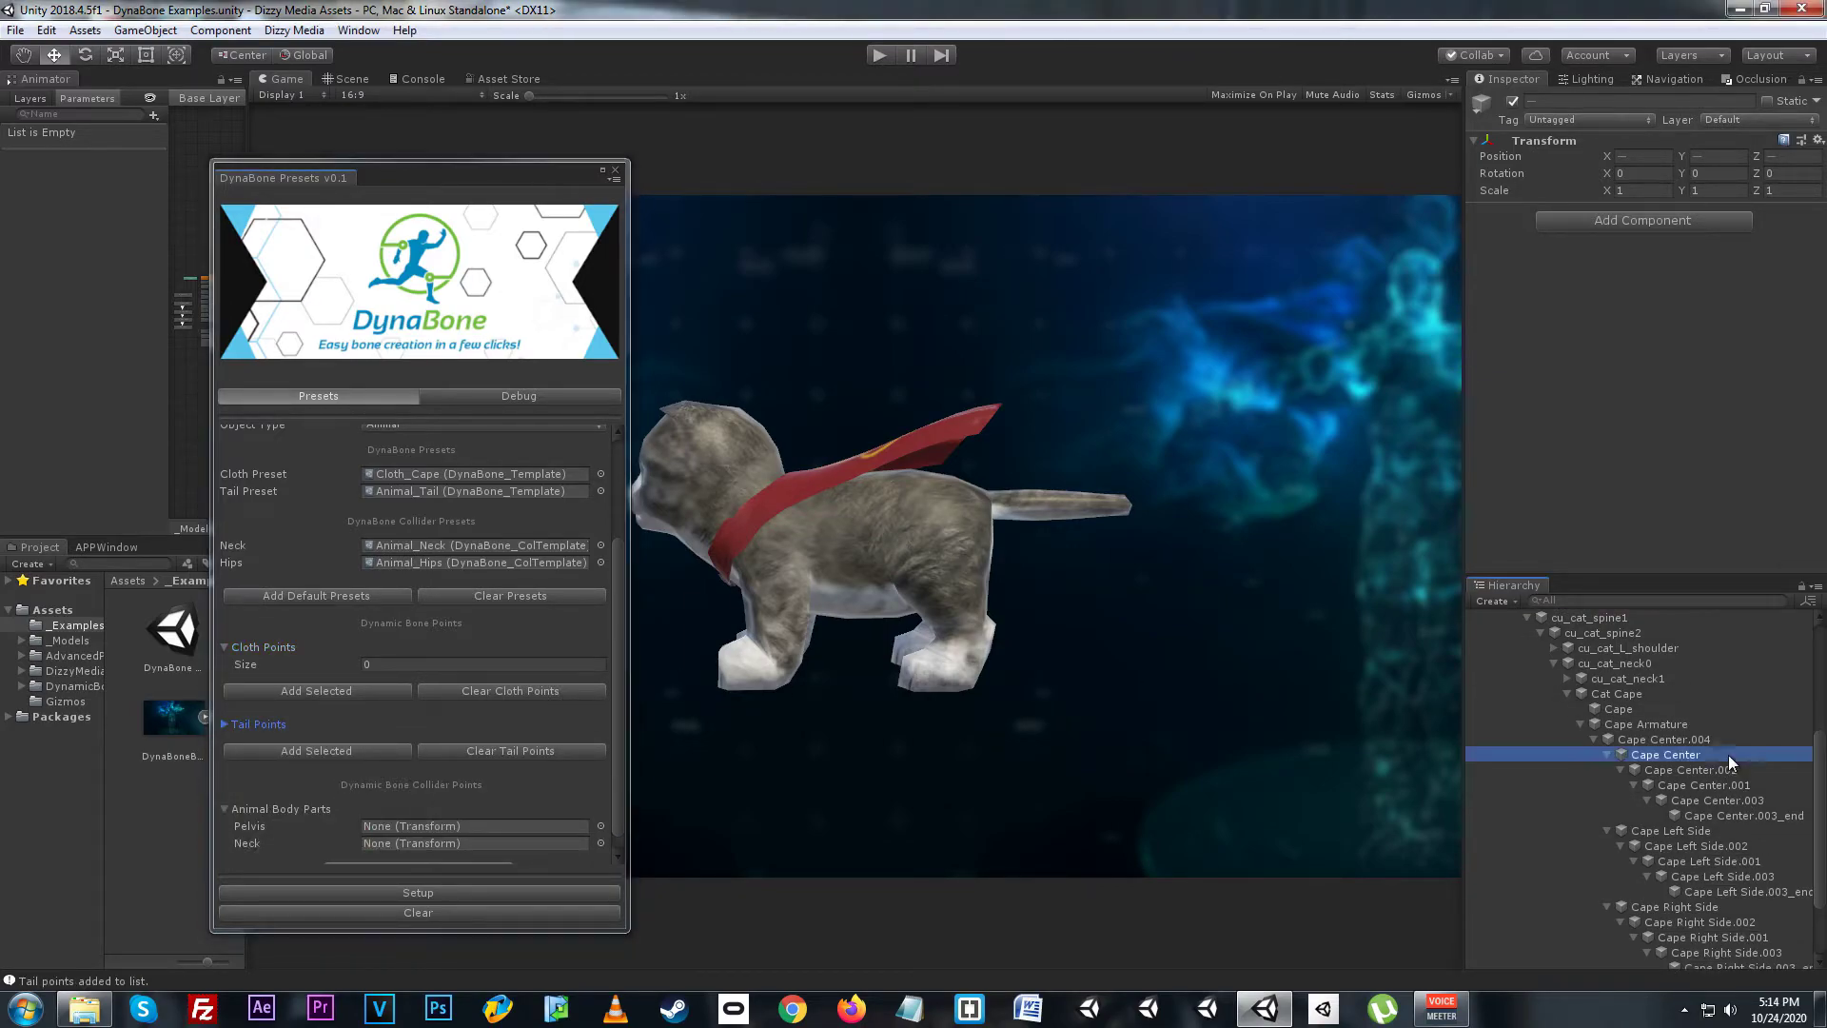
{"action": "scroll", "coordinate": [1729, 755], "scroll_direction": "down", "scroll_amount": 1}
{"action": "scroll", "coordinate": [1740, 758], "scroll_direction": "down", "scroll_amount": 1}
{"action": "left_click", "coordinate": [1738, 871], "text": "shift"}
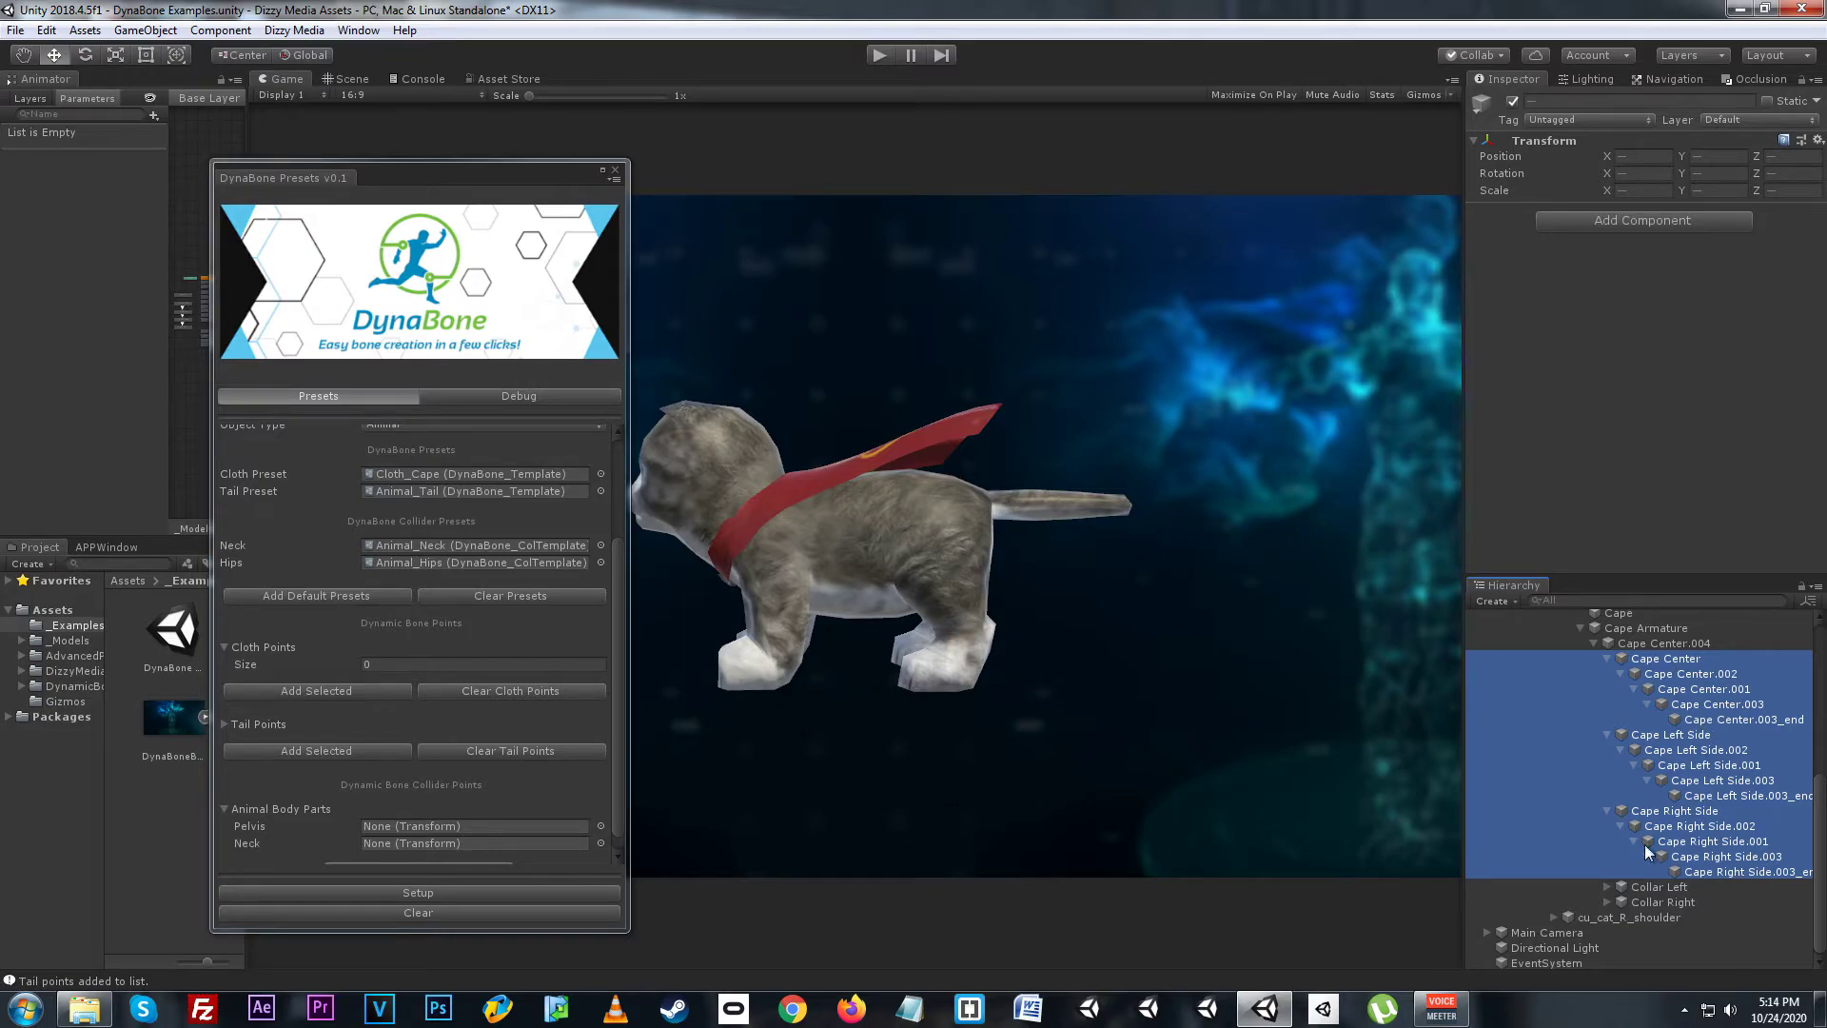
{"action": "left_click", "coordinate": [334, 692]}
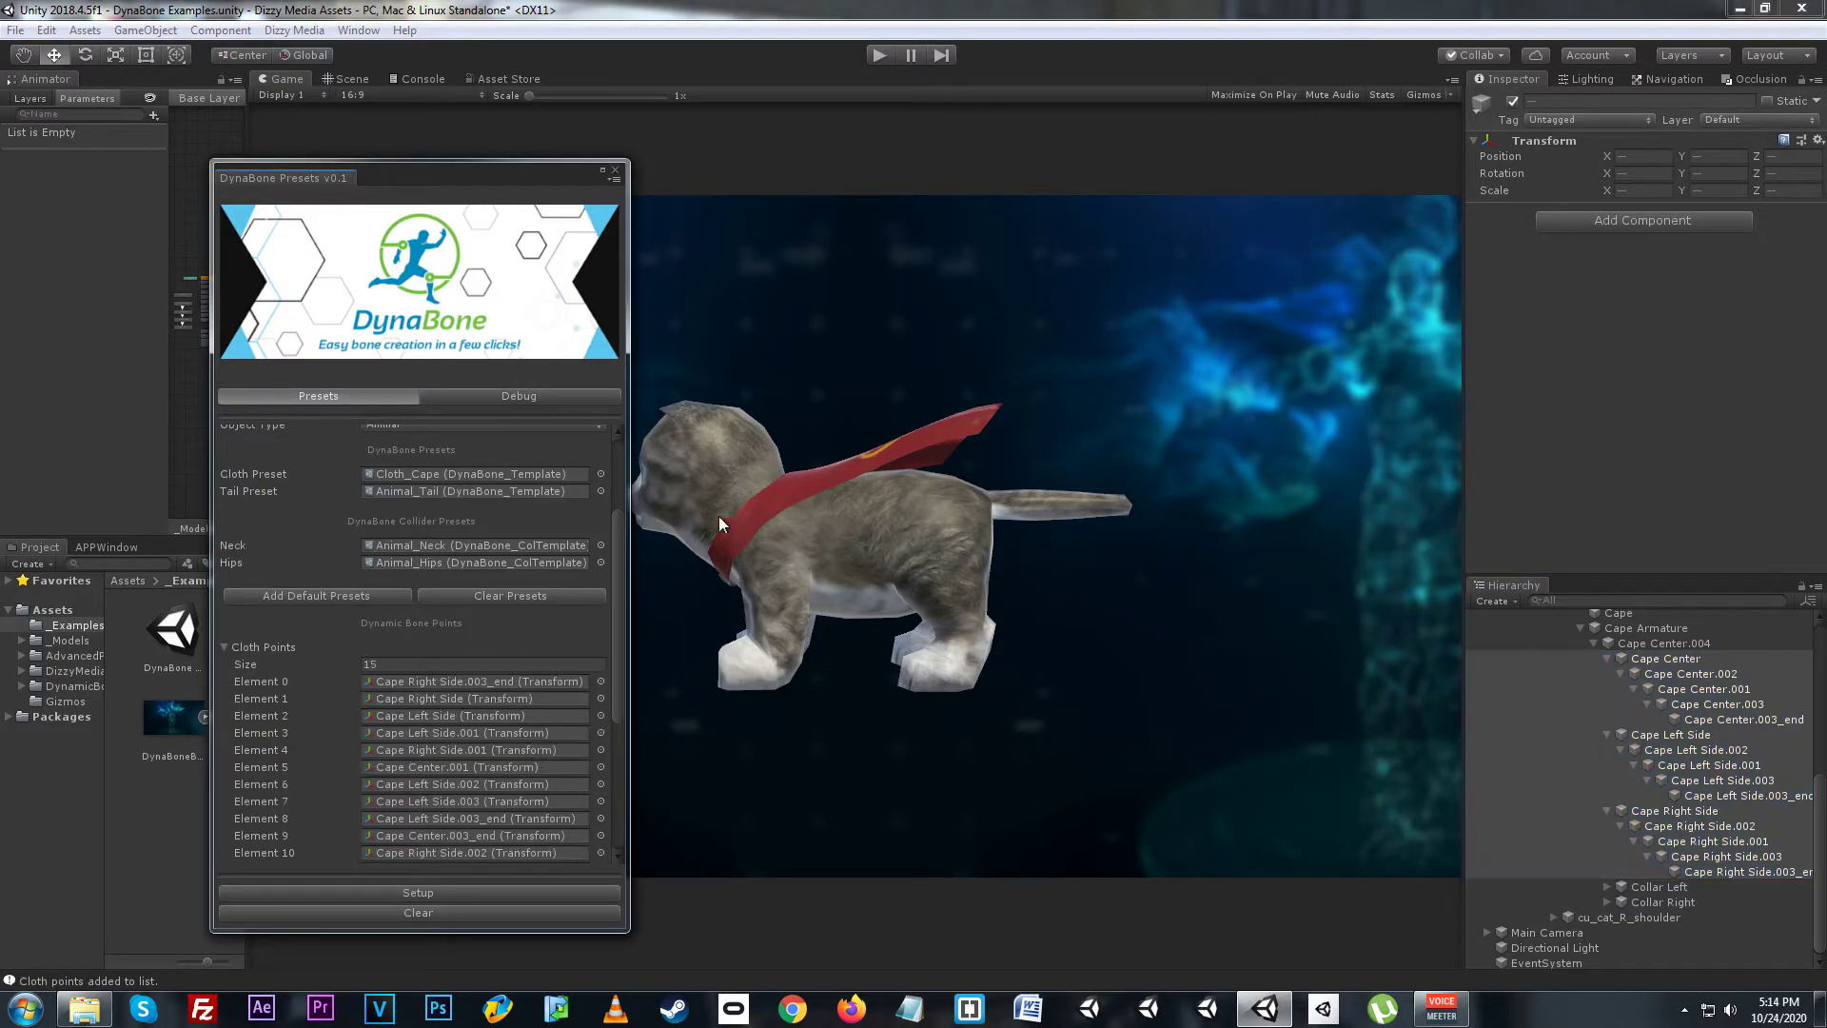
{"action": "left_click", "coordinate": [265, 647]}
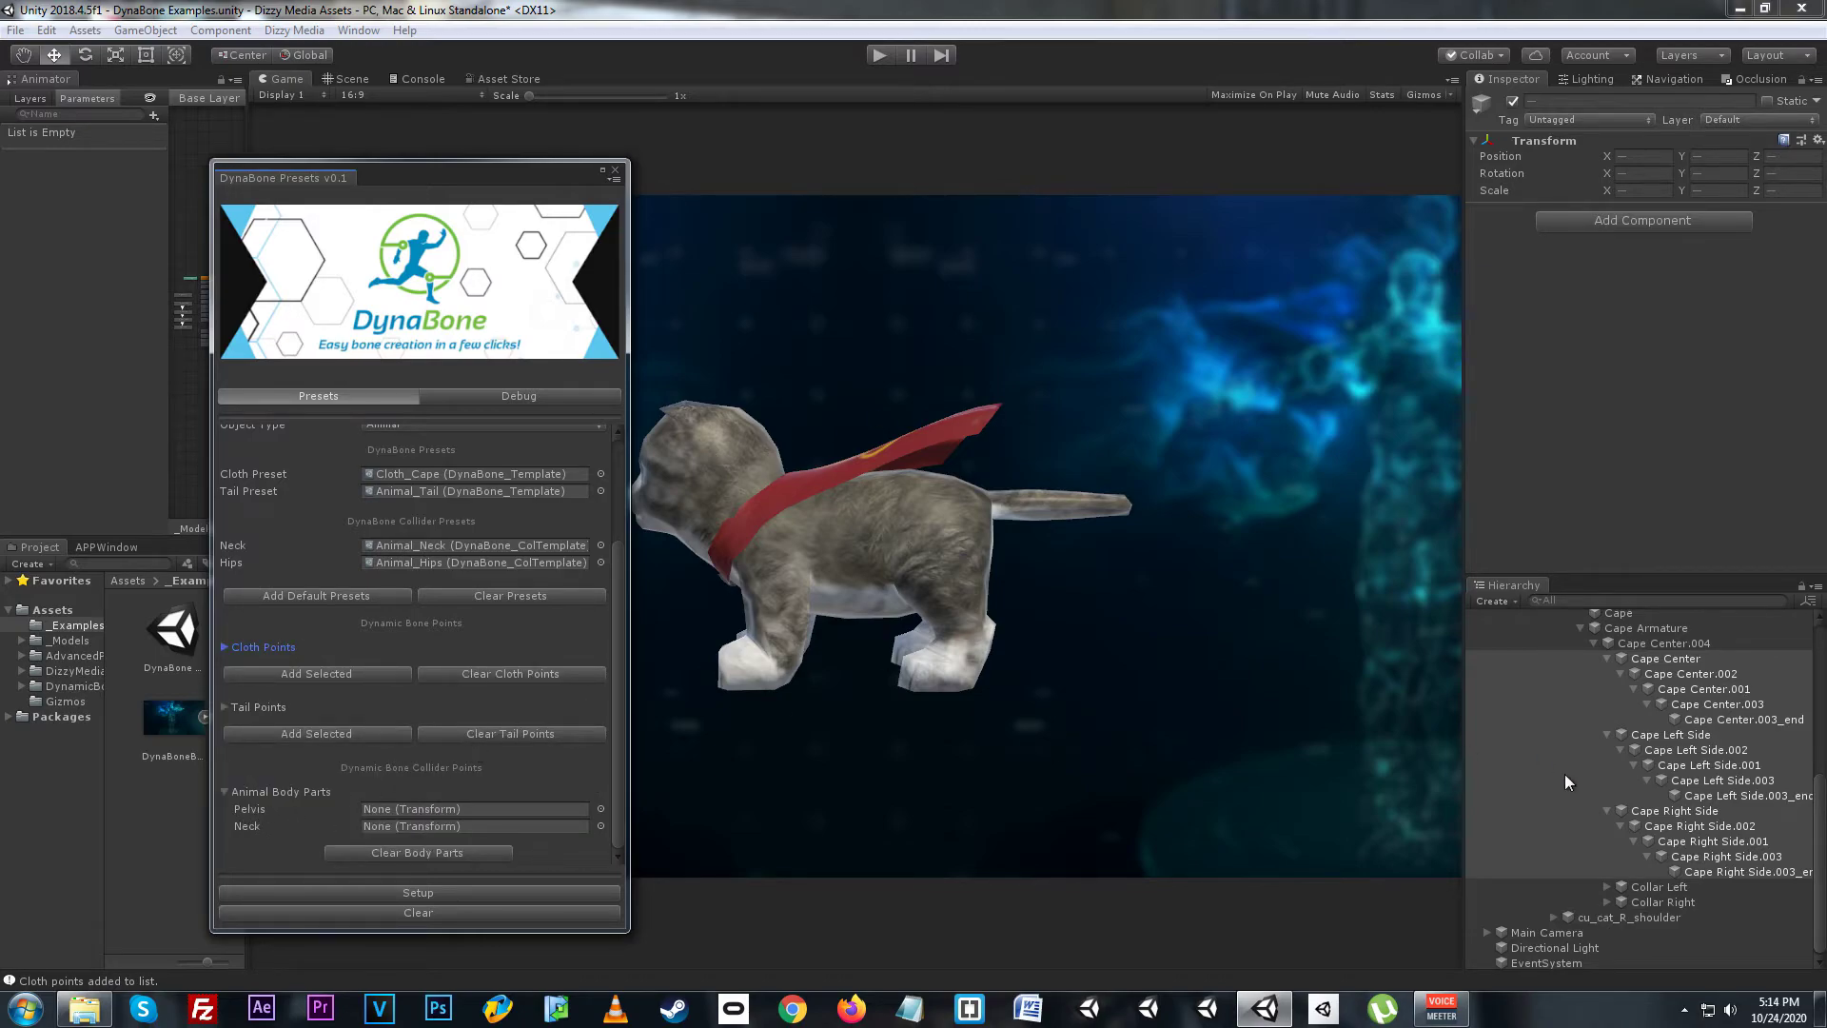
- Assign cu_cat_hips as the Pelvis and cu_cat_neck0 as the Neck body part
{"action": "scroll", "coordinate": [1751, 774], "scroll_direction": "up", "scroll_amount": 2}
{"action": "scroll", "coordinate": [1676, 714], "scroll_direction": "up", "scroll_amount": 2}
{"action": "scroll", "coordinate": [1676, 713], "scroll_direction": "up", "scroll_amount": 2}
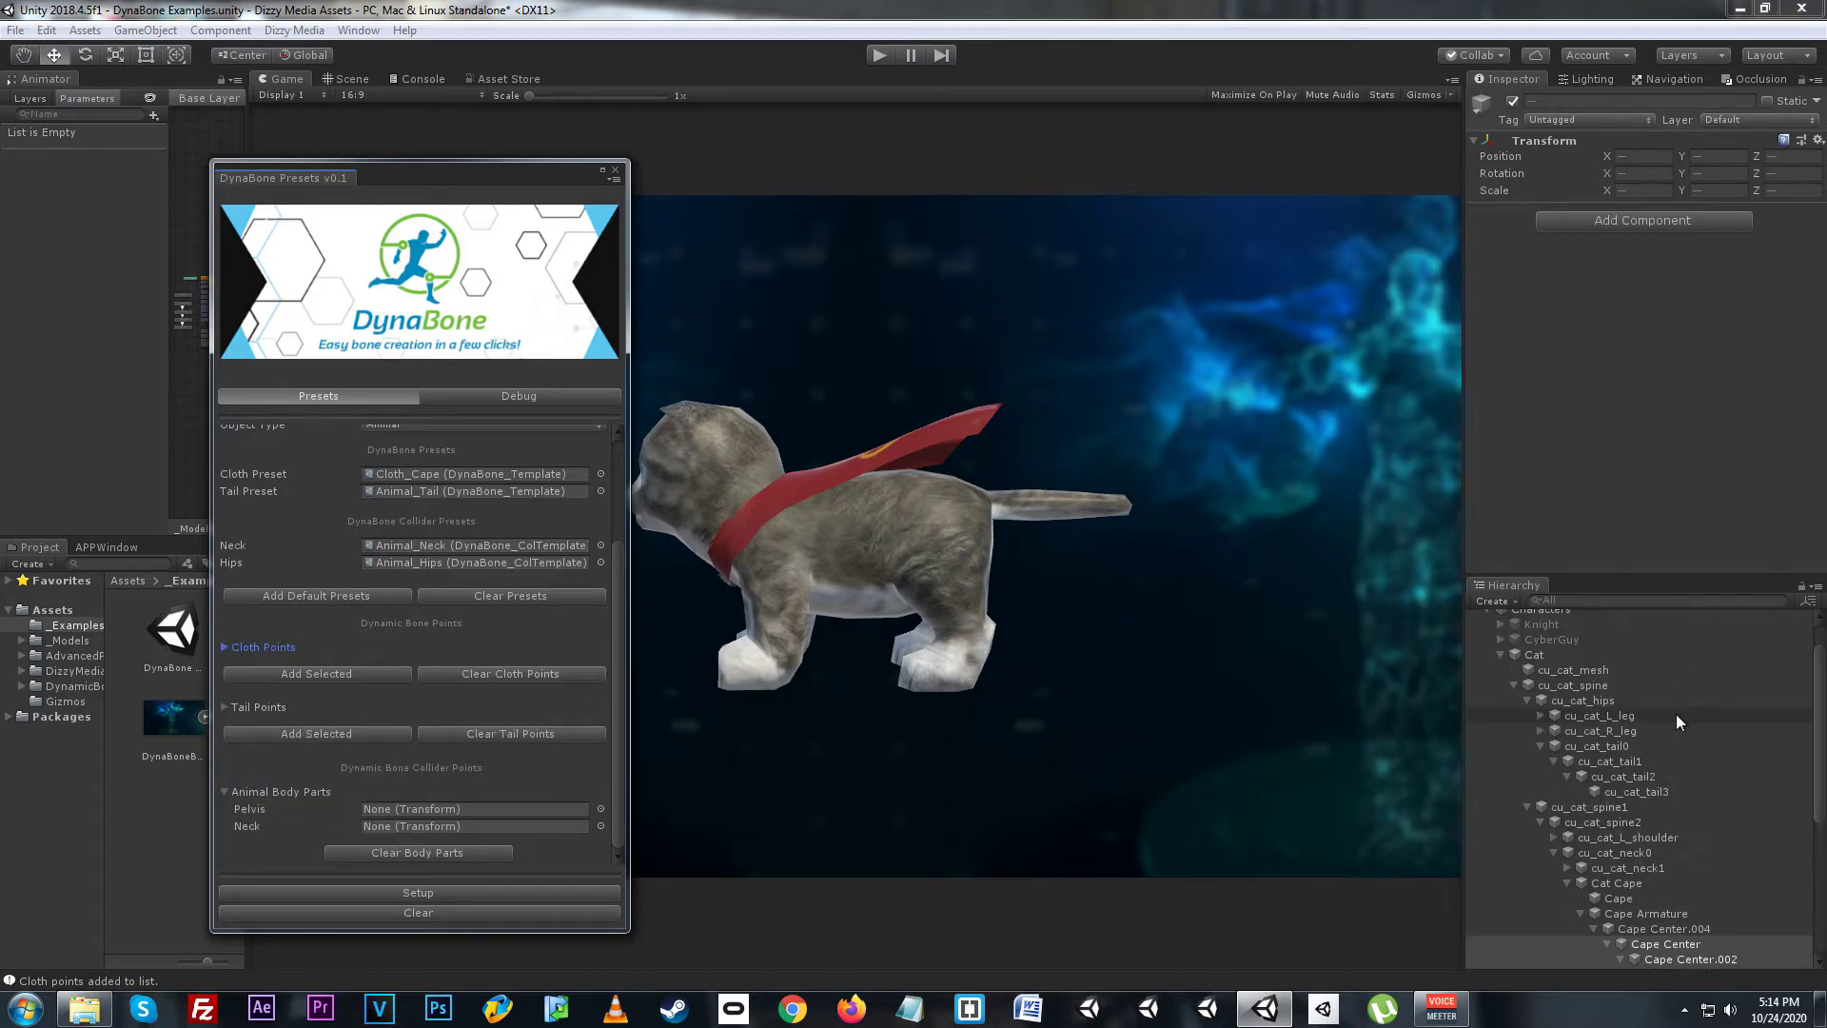
{"action": "scroll", "coordinate": [1672, 812], "scroll_direction": "down", "scroll_amount": 1}
{"action": "scroll", "coordinate": [1669, 790], "scroll_direction": "up", "scroll_amount": 1}
{"action": "left_click_drag", "start_coordinate": [1599, 702], "coordinate": [489, 811]}
{"action": "scroll", "coordinate": [1776, 718], "scroll_direction": "down", "scroll_amount": 2}
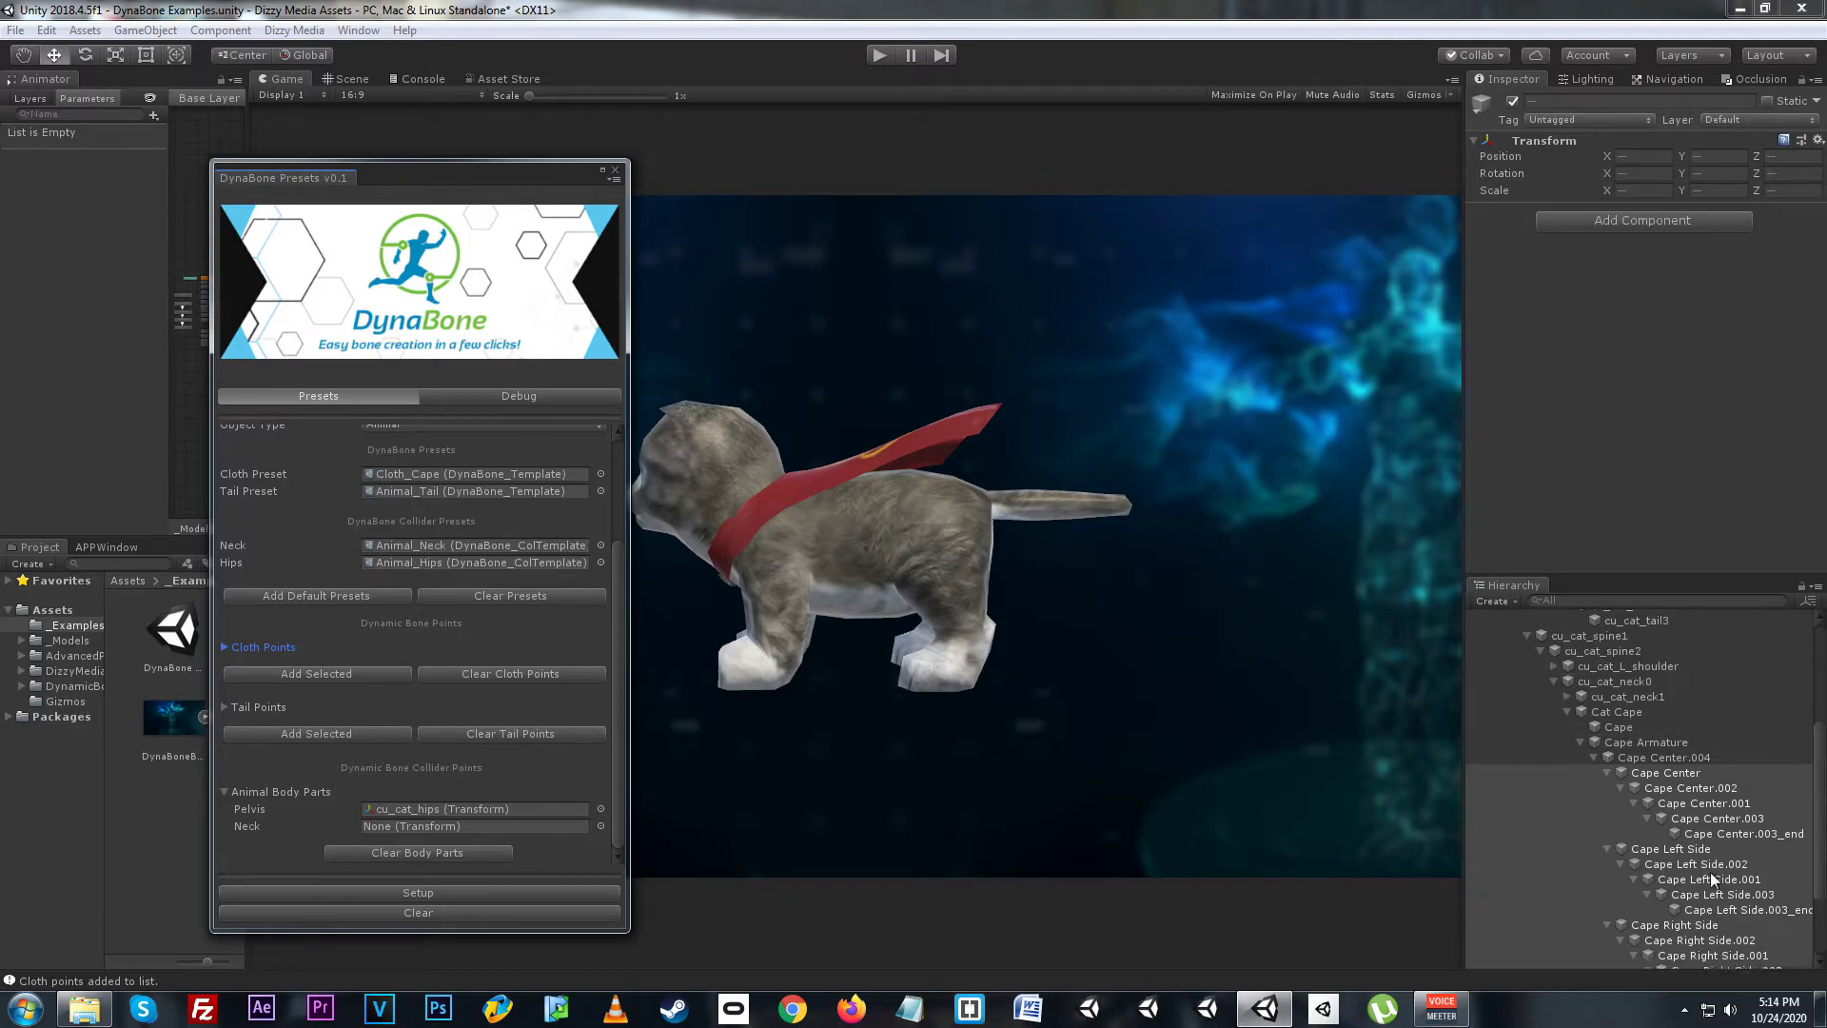
{"action": "scroll", "coordinate": [1710, 872], "scroll_direction": "down", "scroll_amount": 1}
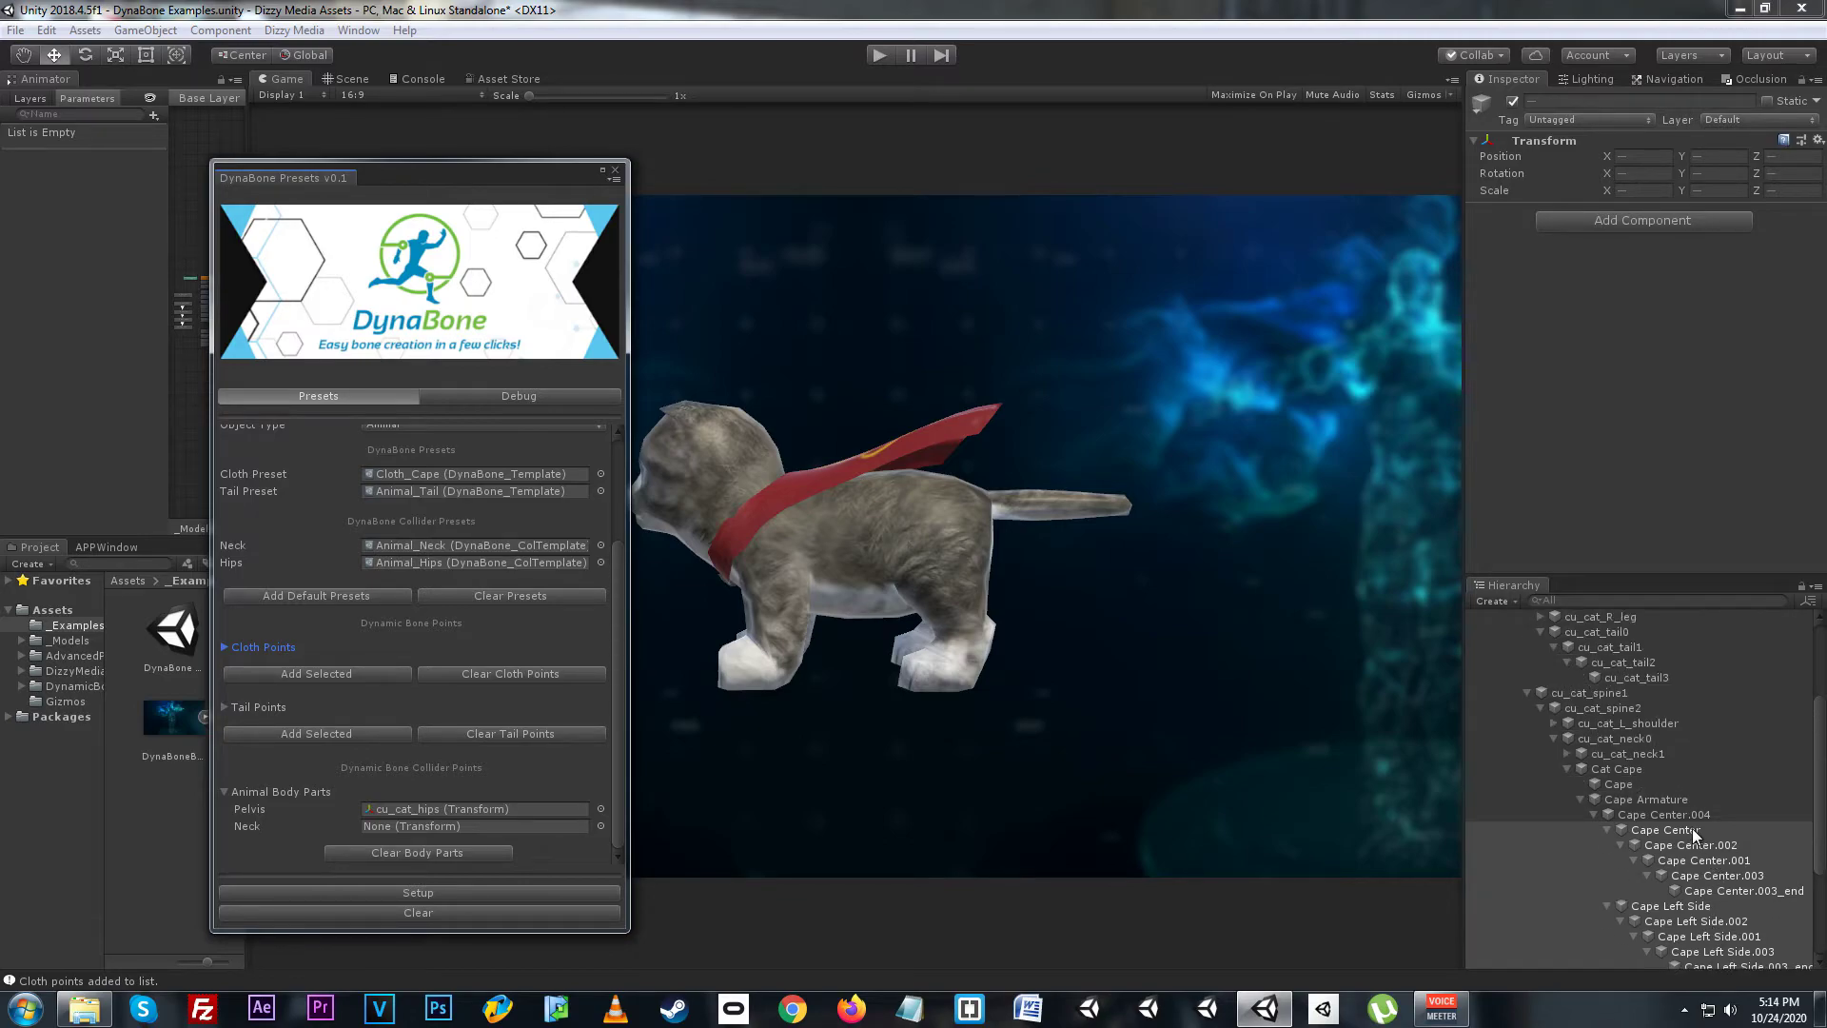
{"action": "left_click", "coordinate": [1638, 739]}
{"action": "left_click_drag", "start_coordinate": [1638, 740], "coordinate": [448, 825]}
{"action": "left_click", "coordinate": [265, 791]}
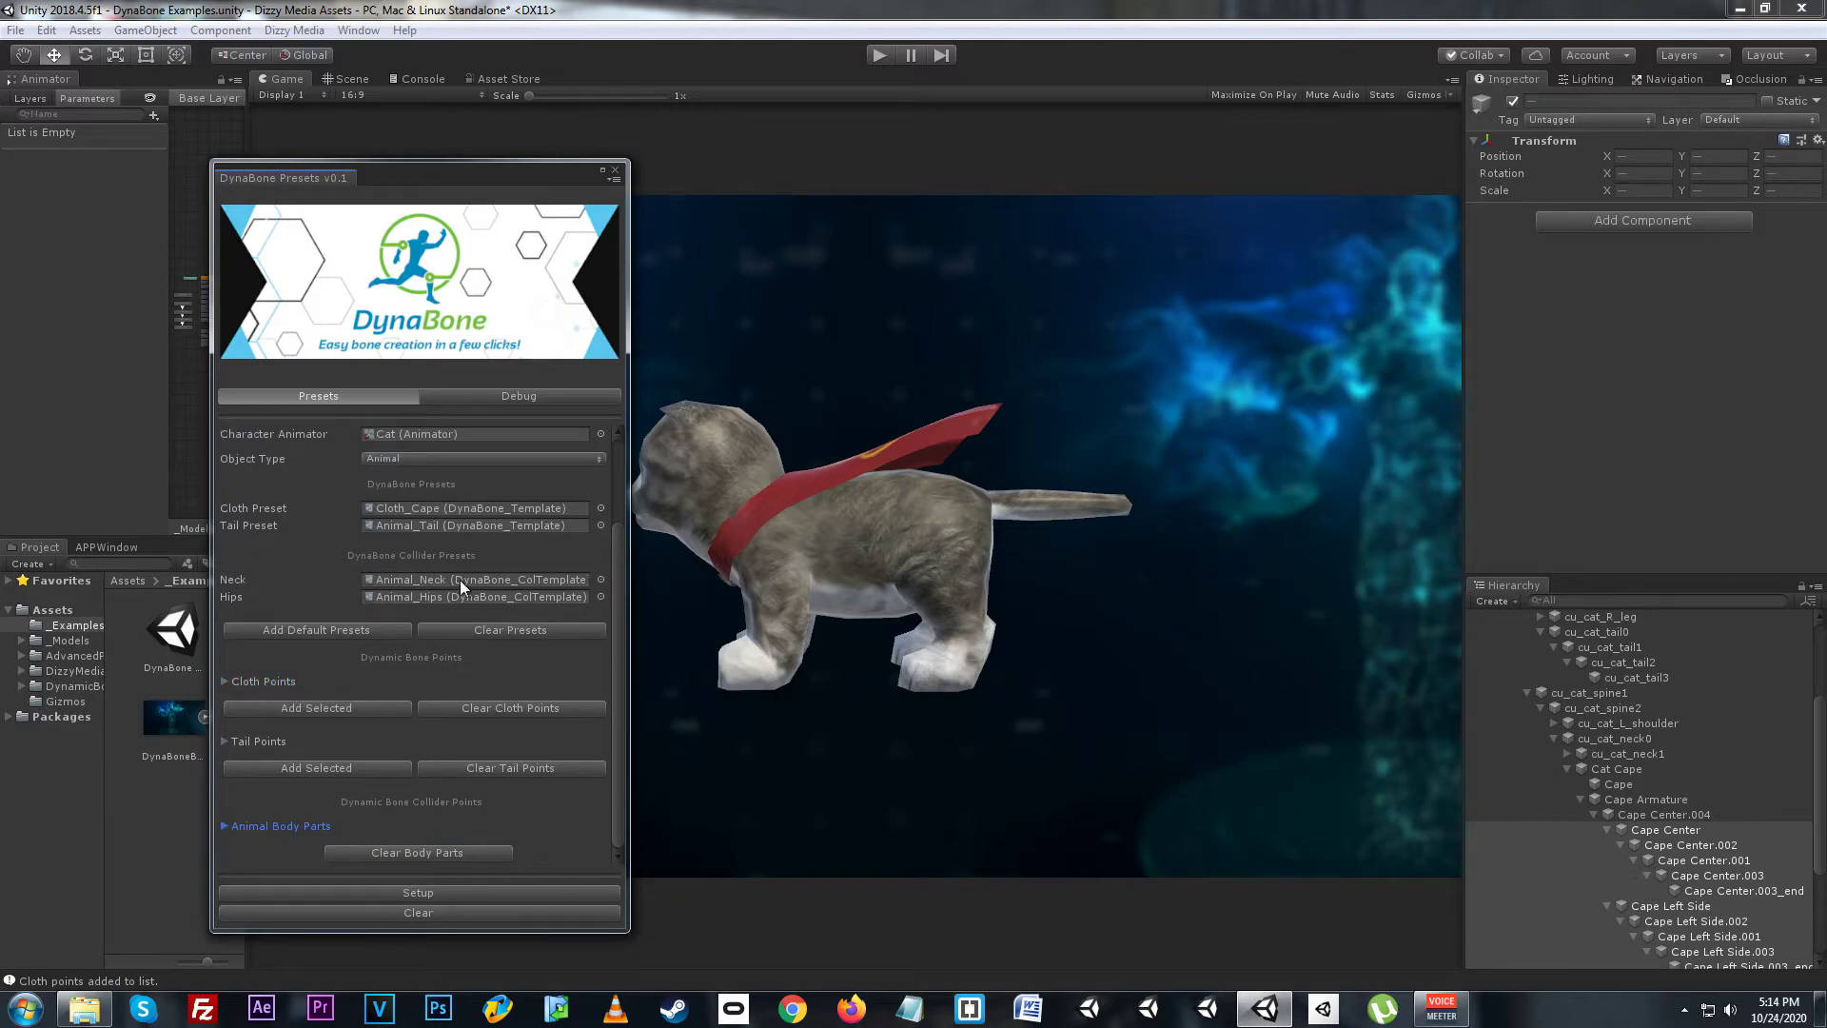
- Run Setup for the cat and inspect the new Dynamic Bones object's gizmos in the Scene view
{"action": "left_click", "coordinate": [461, 894]}
{"action": "scroll", "coordinate": [1576, 744], "scroll_direction": "up", "scroll_amount": 3}
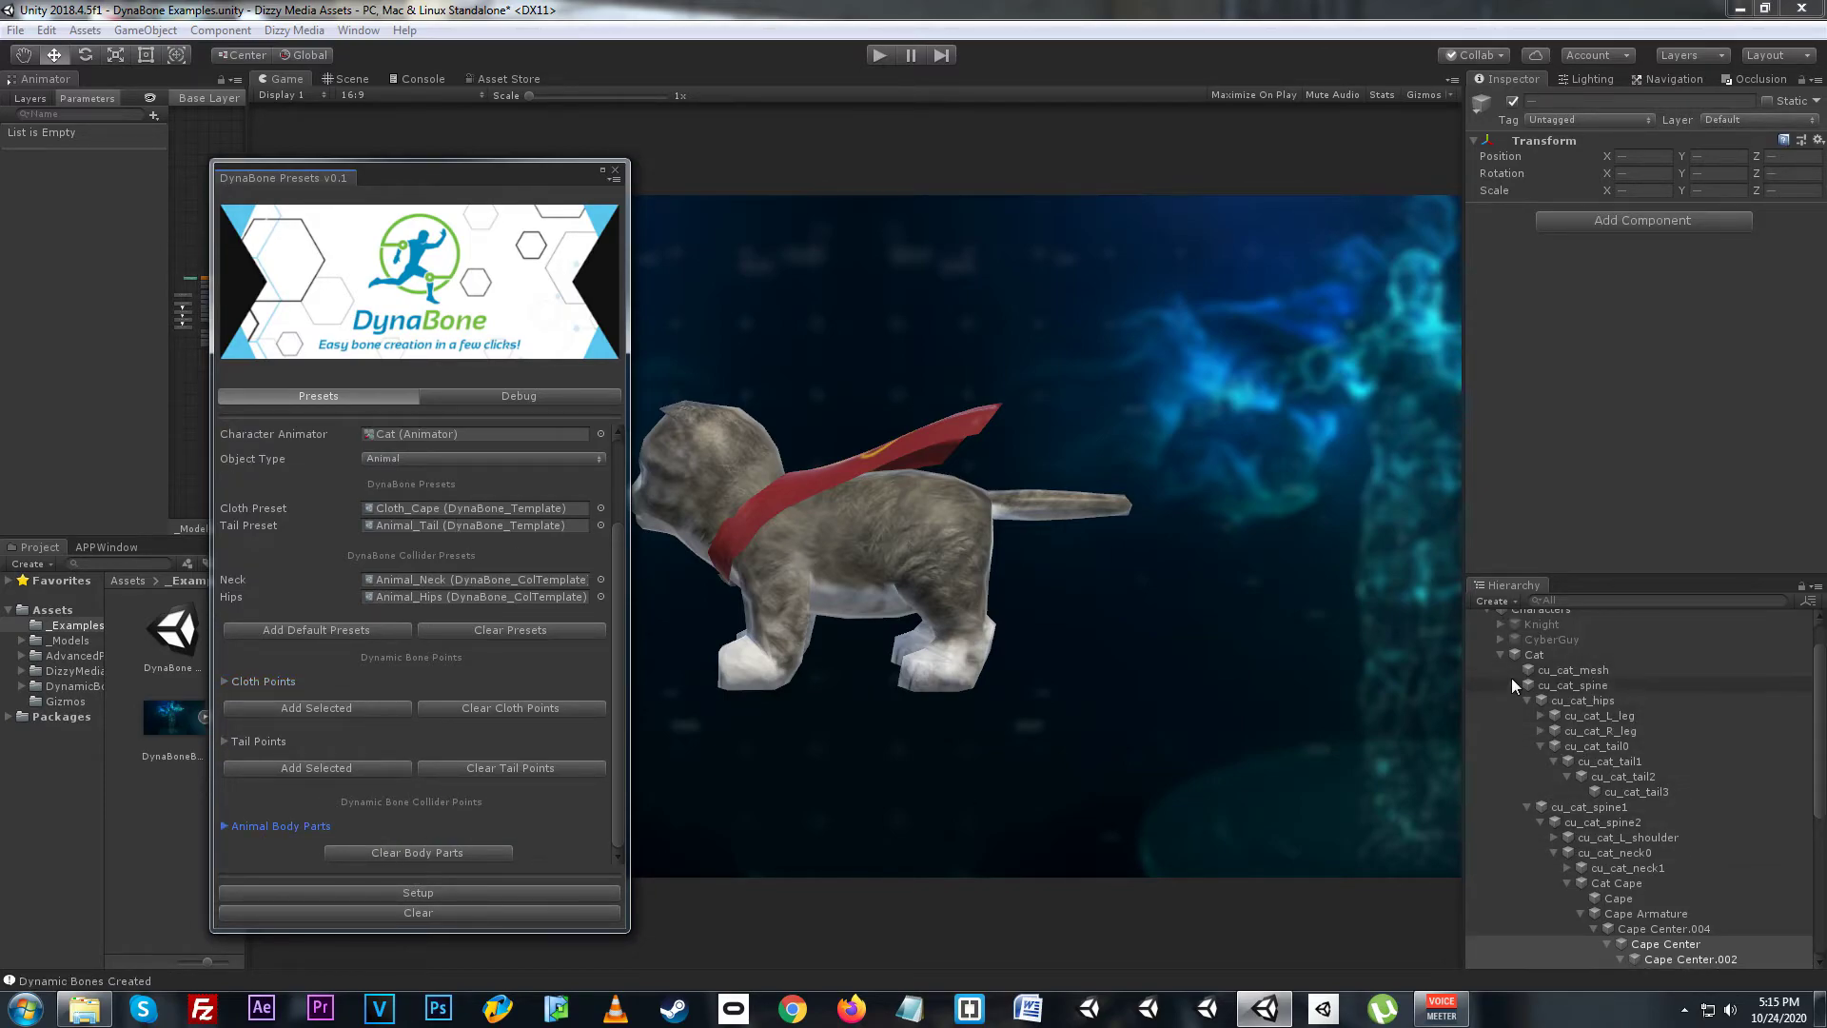
{"action": "left_click", "coordinate": [1514, 684]}
{"action": "left_click", "coordinate": [1561, 739]}
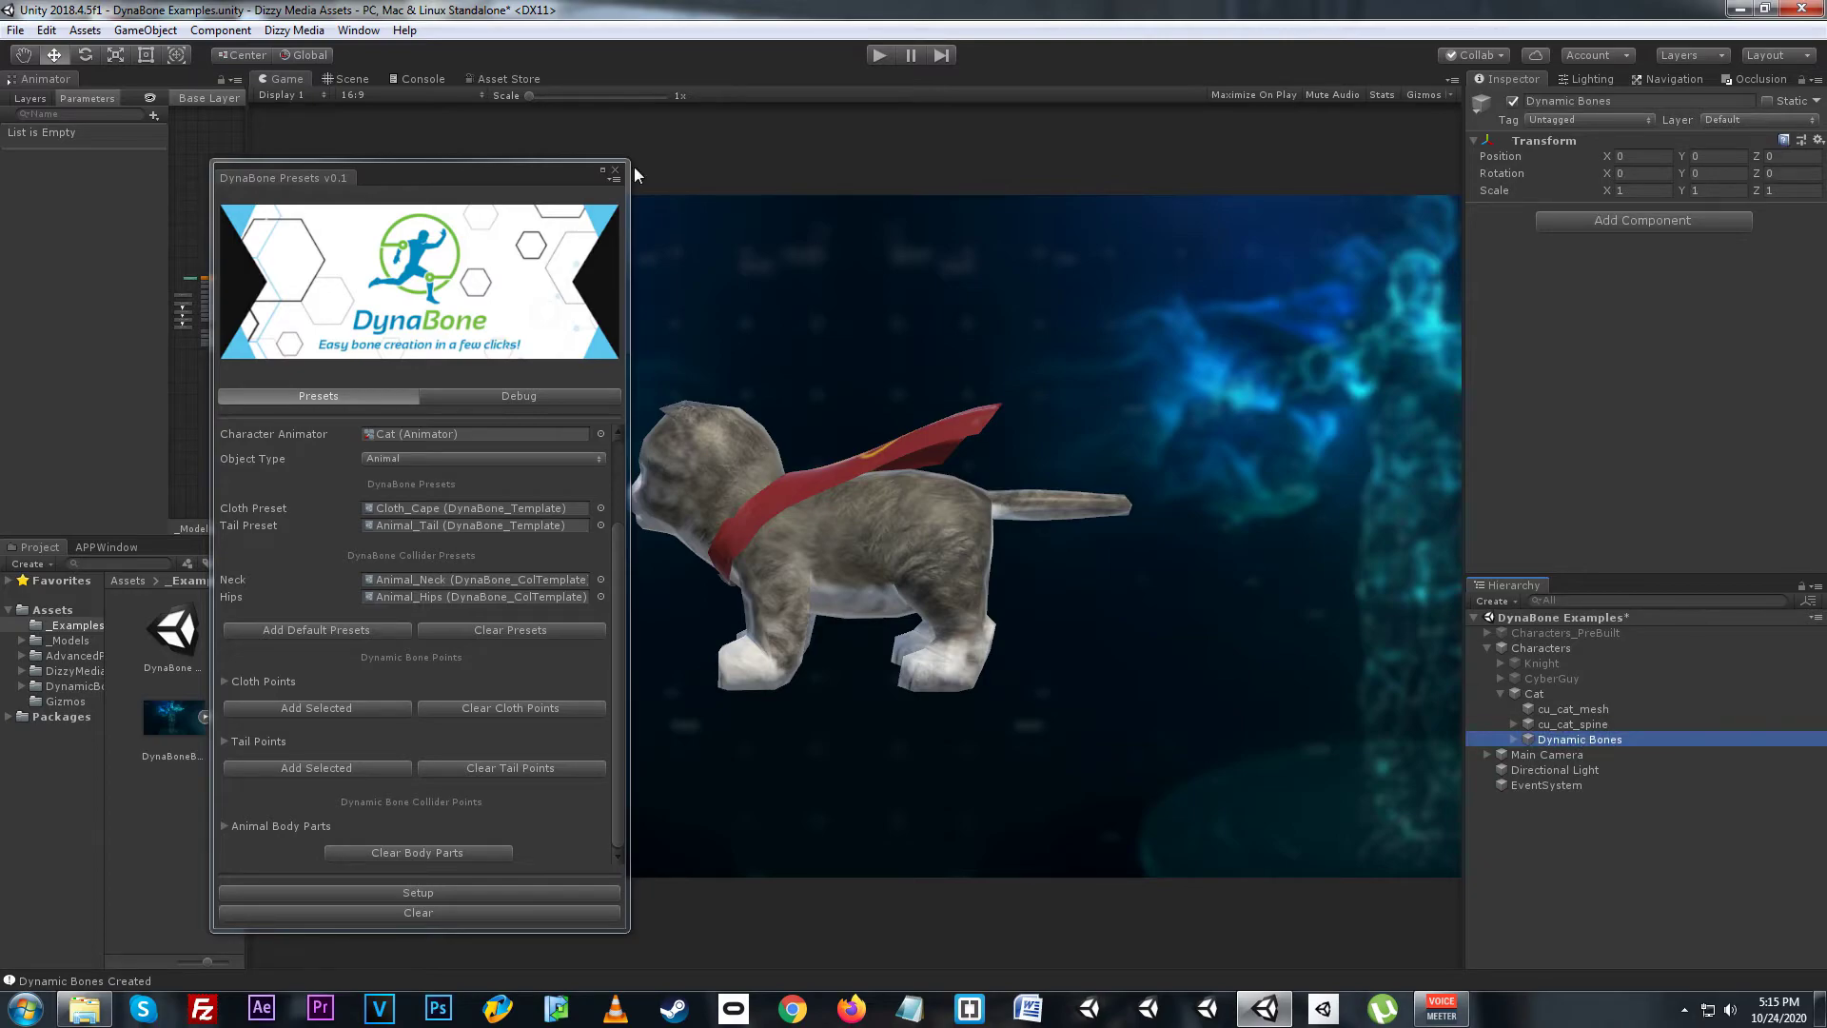
{"action": "left_click", "coordinate": [351, 82]}
{"action": "left_click_drag", "start_coordinate": [541, 179], "coordinate": [273, 190]}
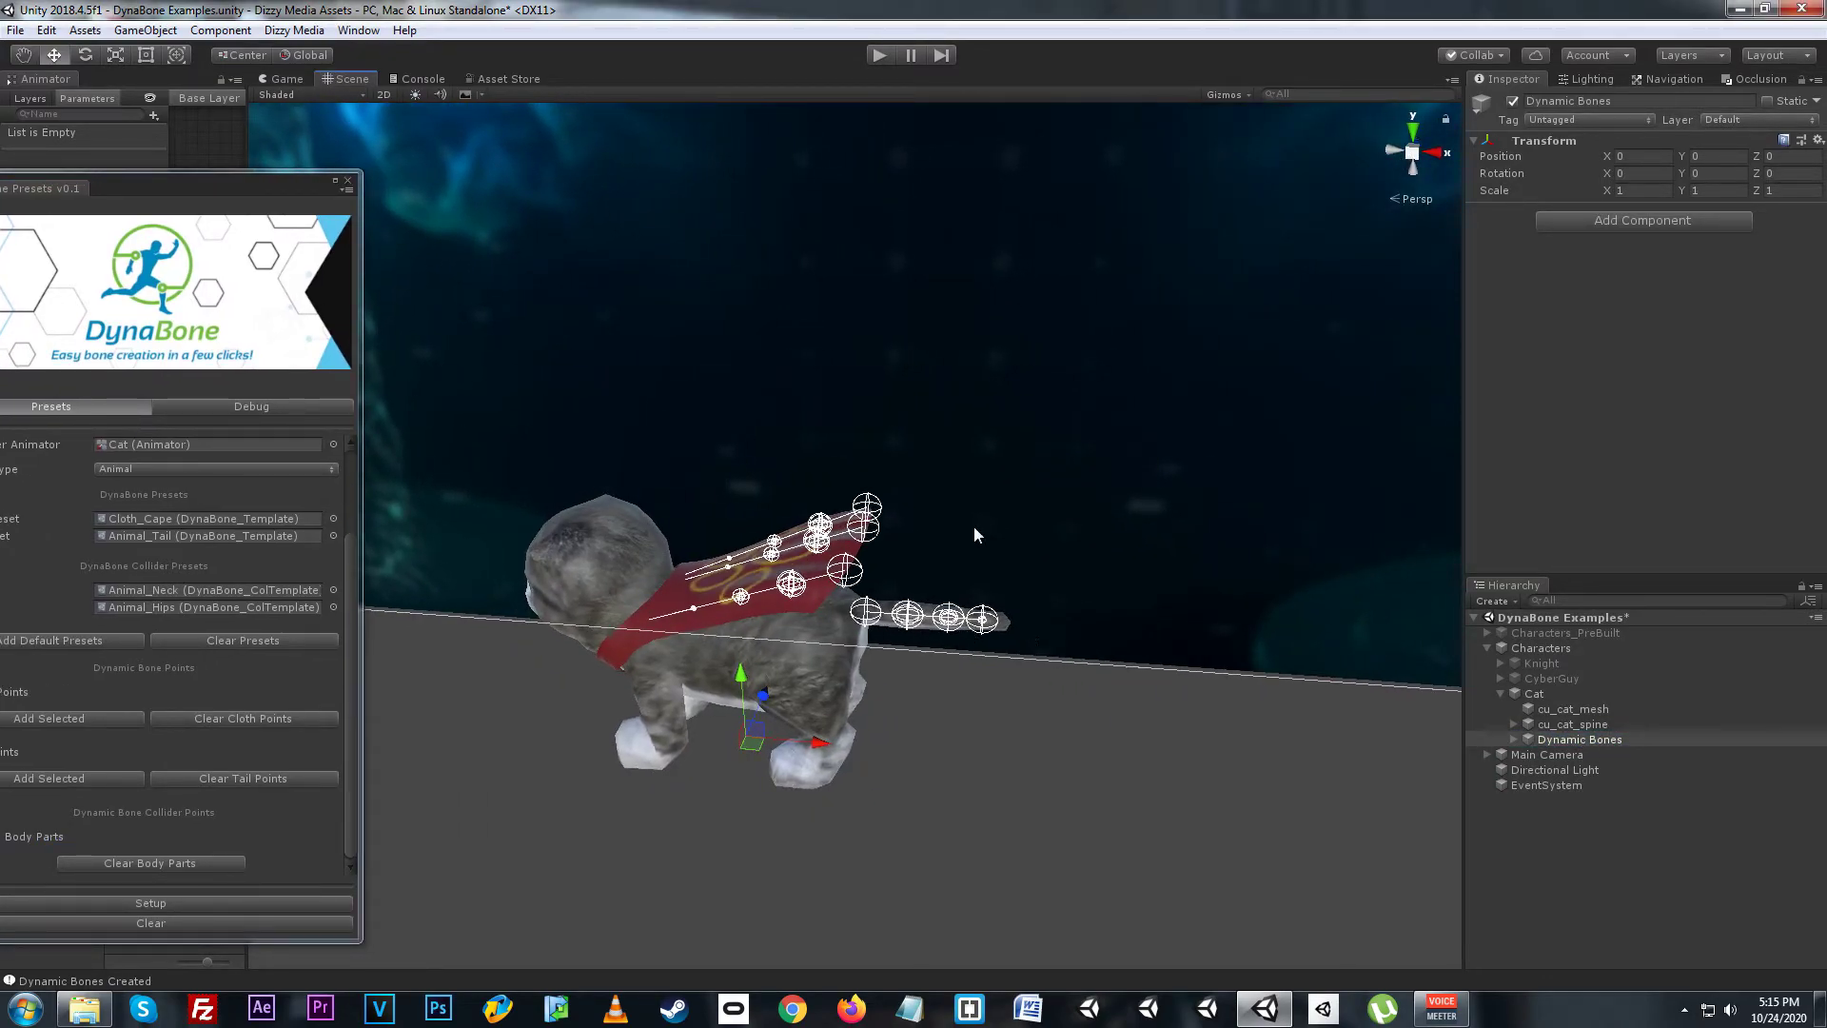
- Play-test the cat in the Game view, turning it to watch the cape swing, then stop
{"action": "left_click", "coordinate": [286, 79]}
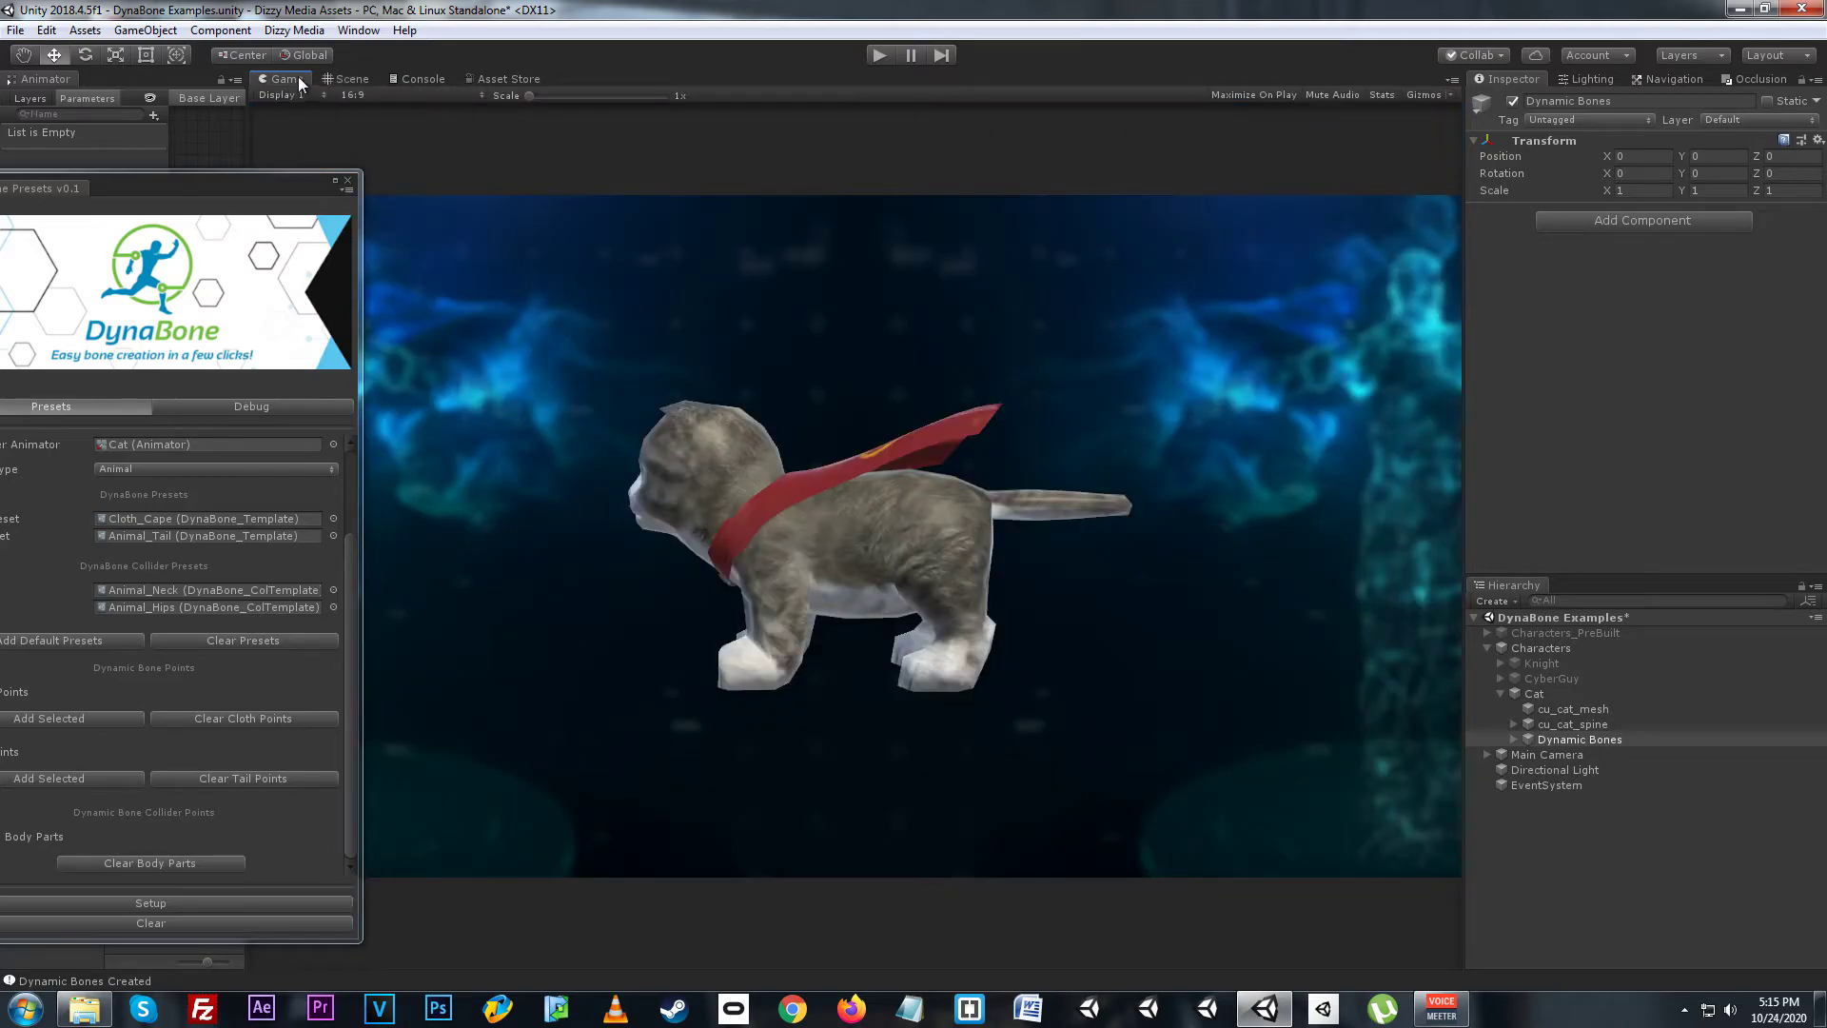
{"action": "left_click", "coordinate": [882, 59]}
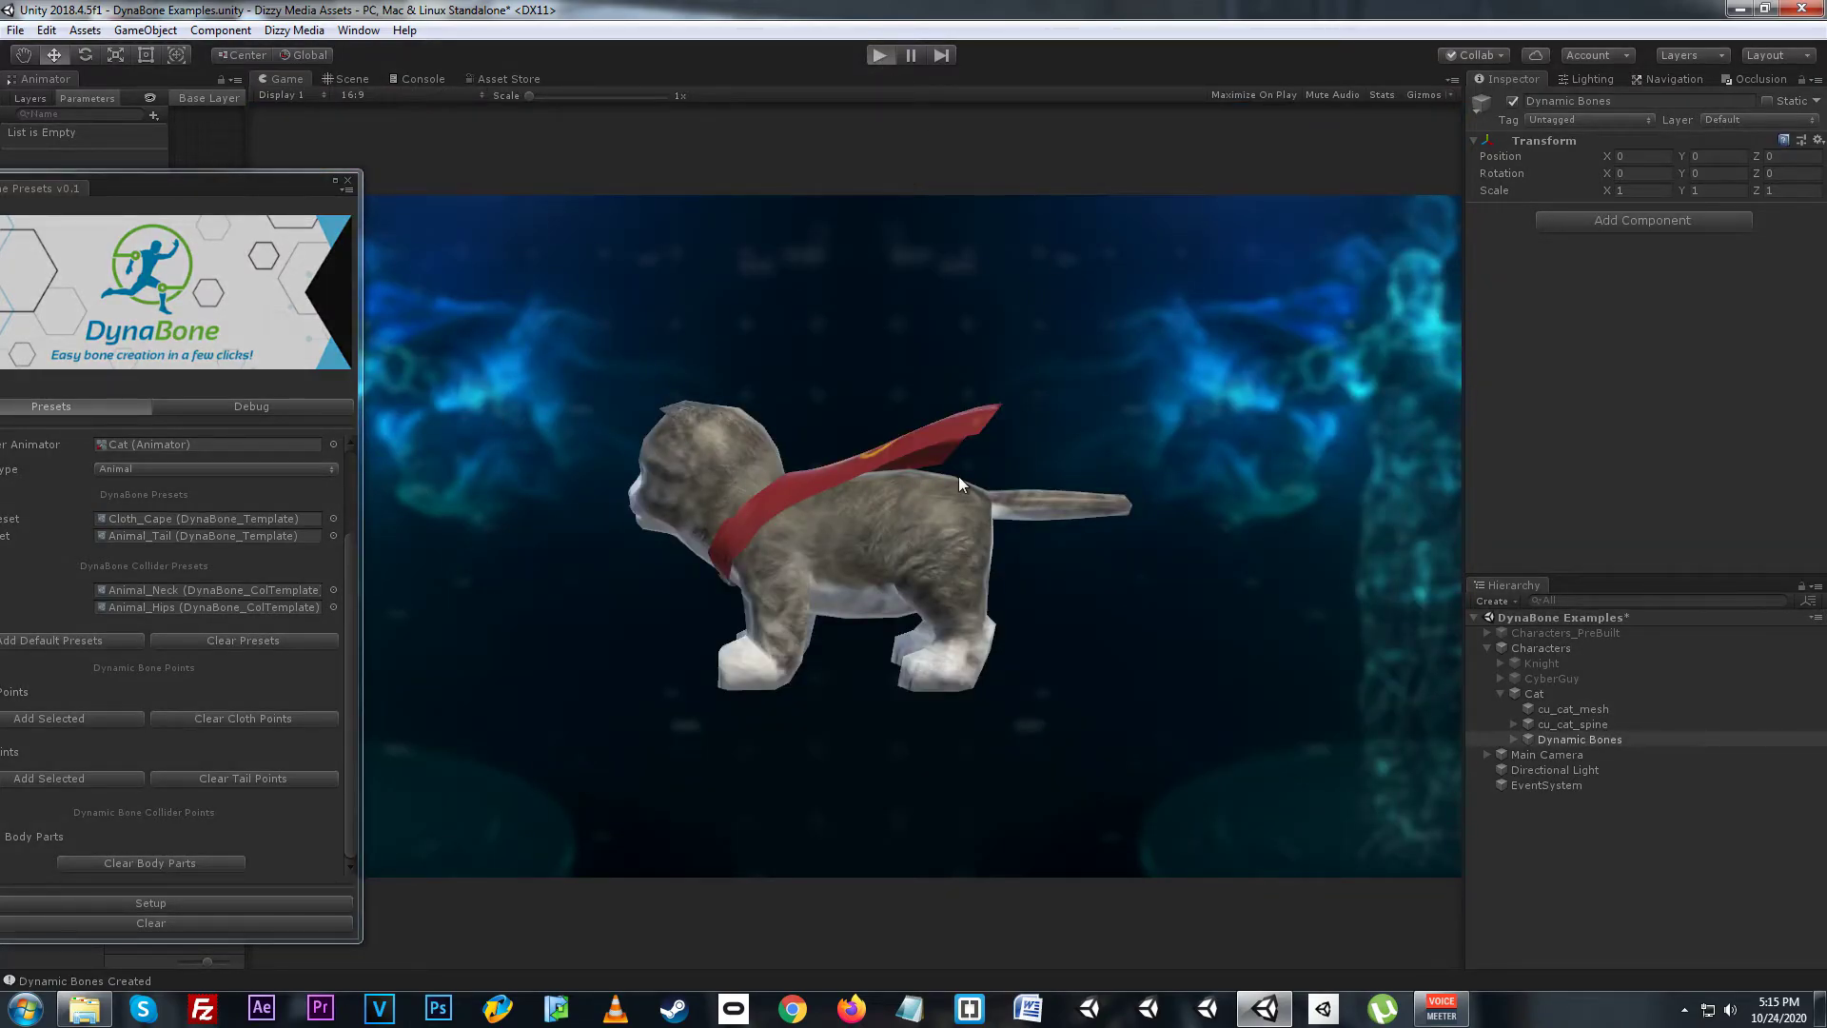
{"action": "mouse_move", "coordinate": [1671, 174]}
{"action": "left_mouse_down"}
{"action": "mouse_move", "coordinate": [1140, 191]}
{"action": "mouse_move", "coordinate": [1487, 211]}
{"action": "mouse_move", "coordinate": [140, 249]}
{"action": "mouse_move", "coordinate": [1603, 282]}
{"action": "left_mouse_up"}
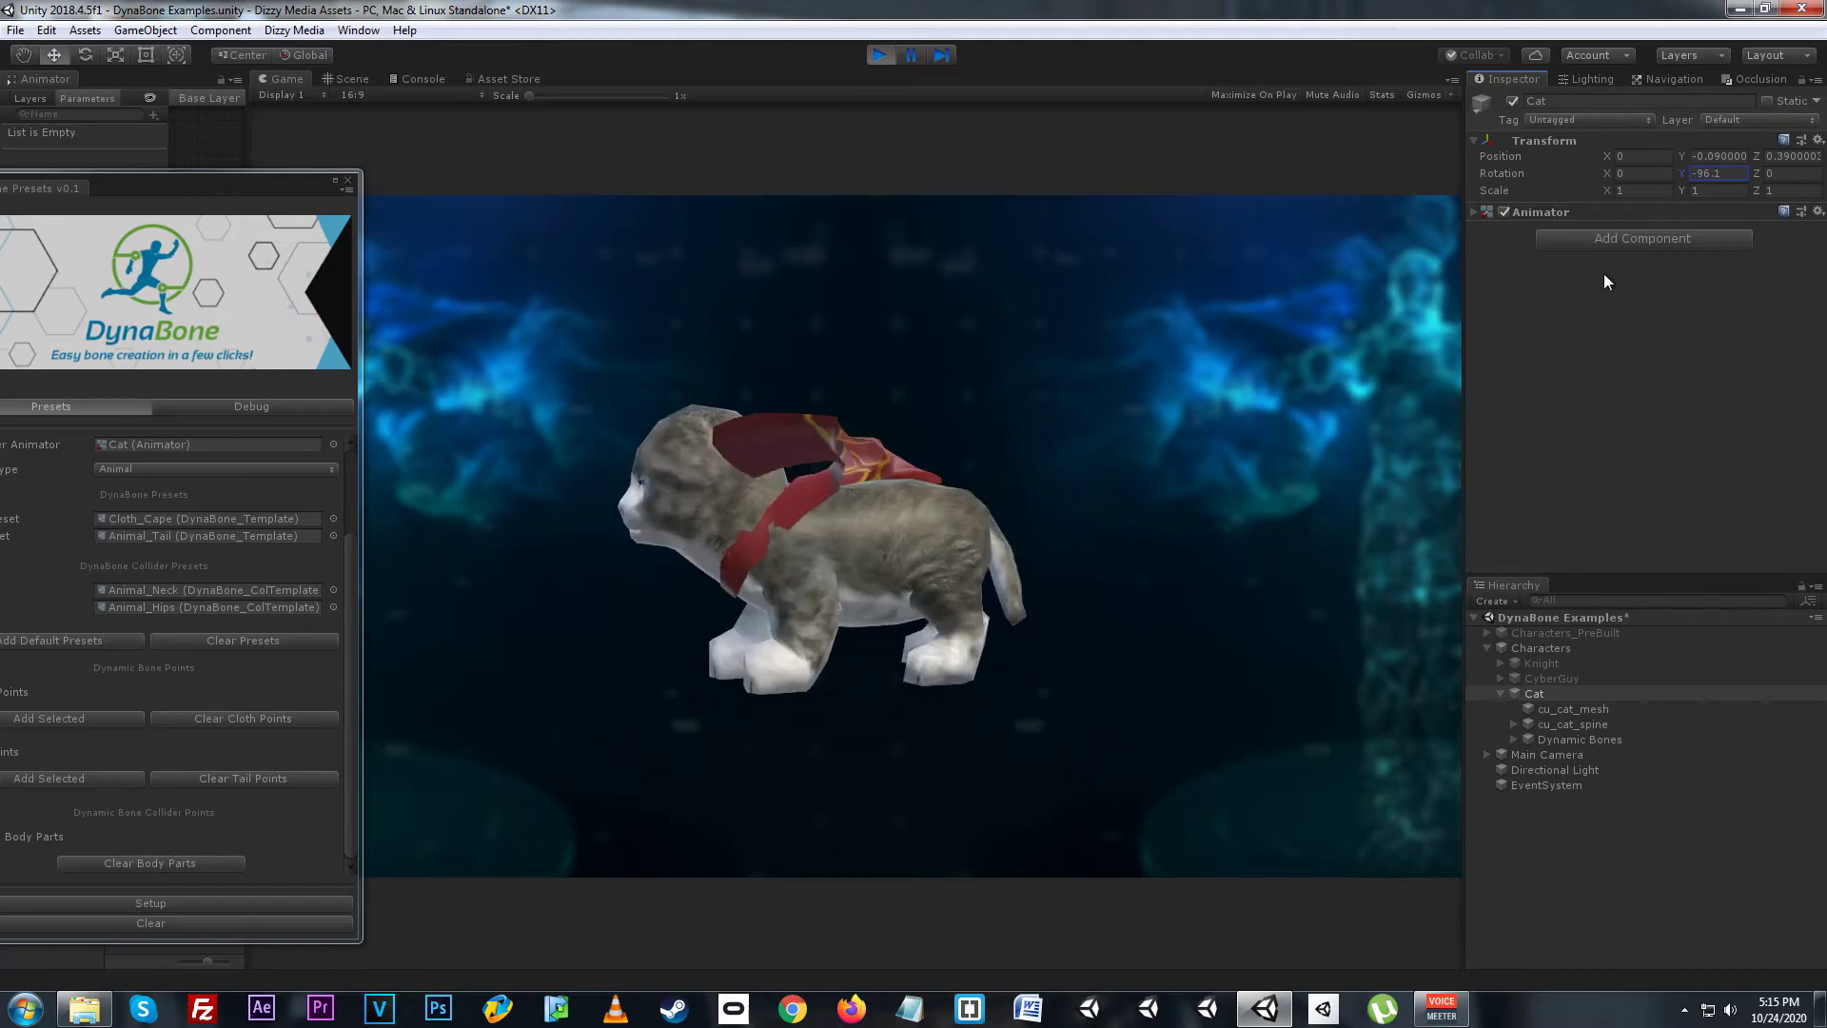
{"action": "key", "text": "ctrl+p"}
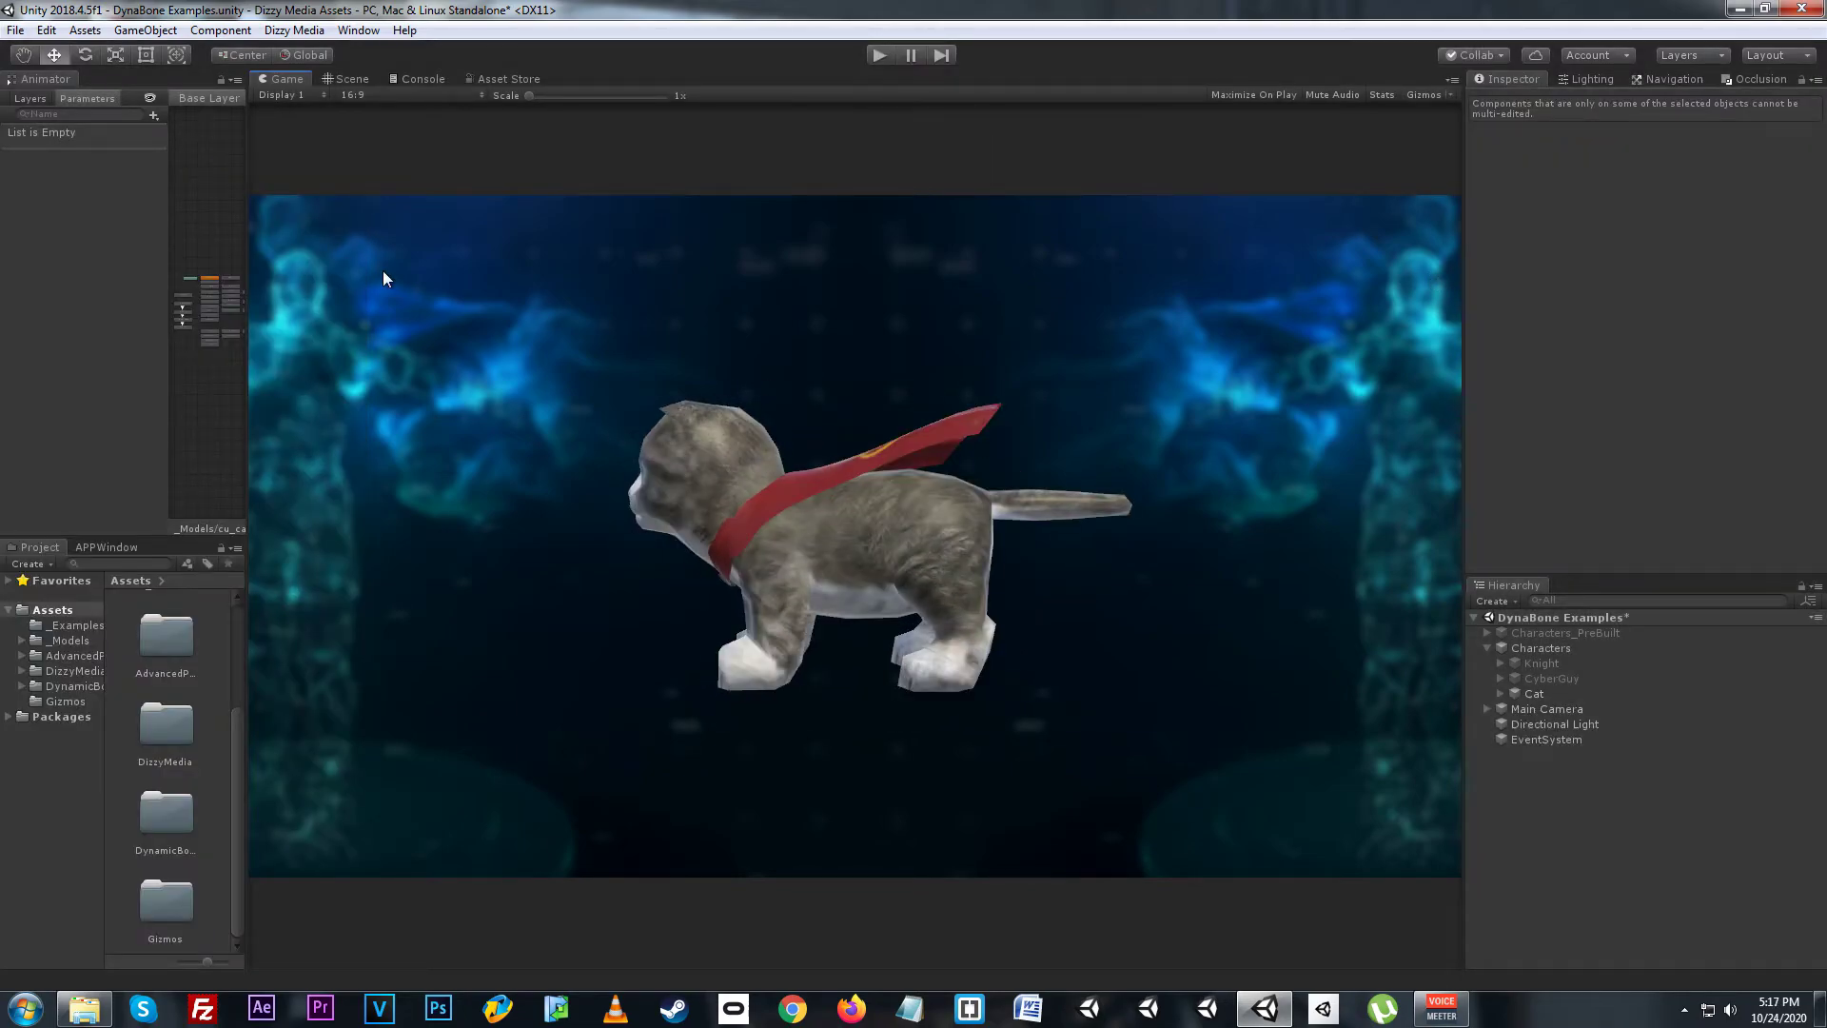
- Create New DynaBone Preset and New DynaBone Collider Preset assets, then reopen the DynaBone Presets window
{"action": "left_click", "coordinate": [294, 30]}
{"action": "mouse_move", "coordinate": [504, 72]}
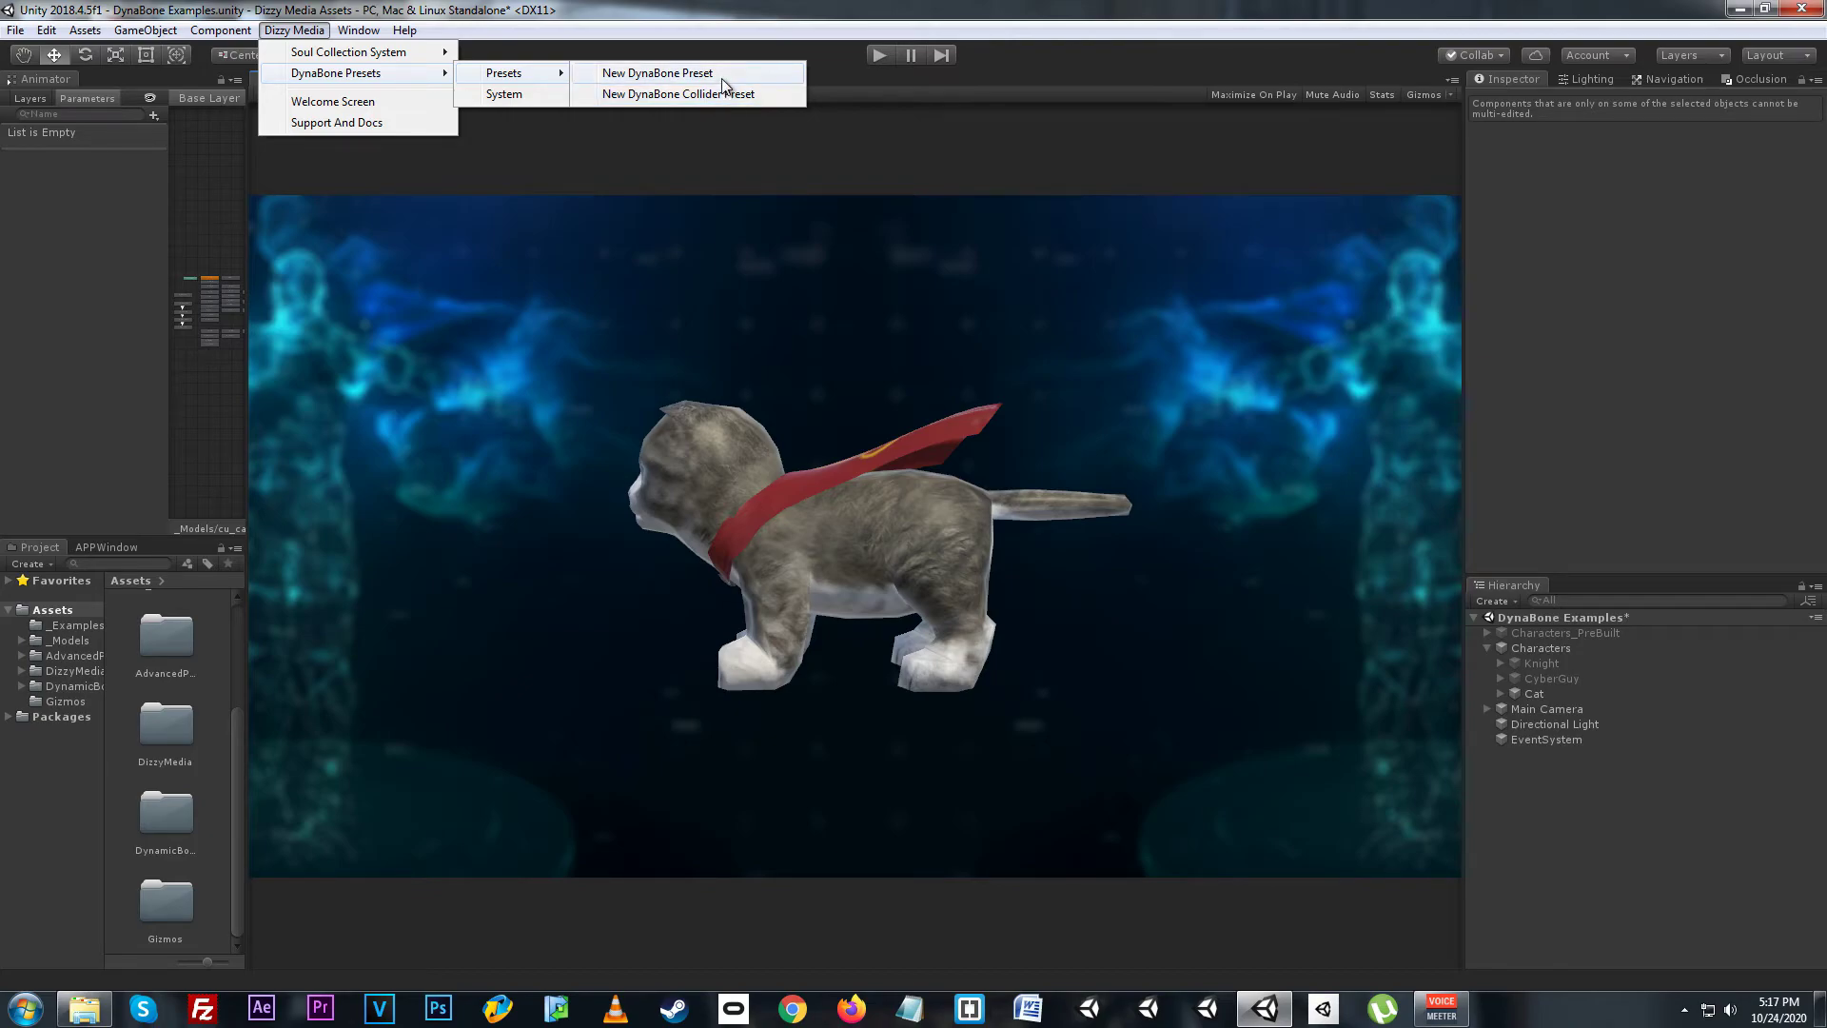
{"action": "left_click", "coordinate": [718, 76]}
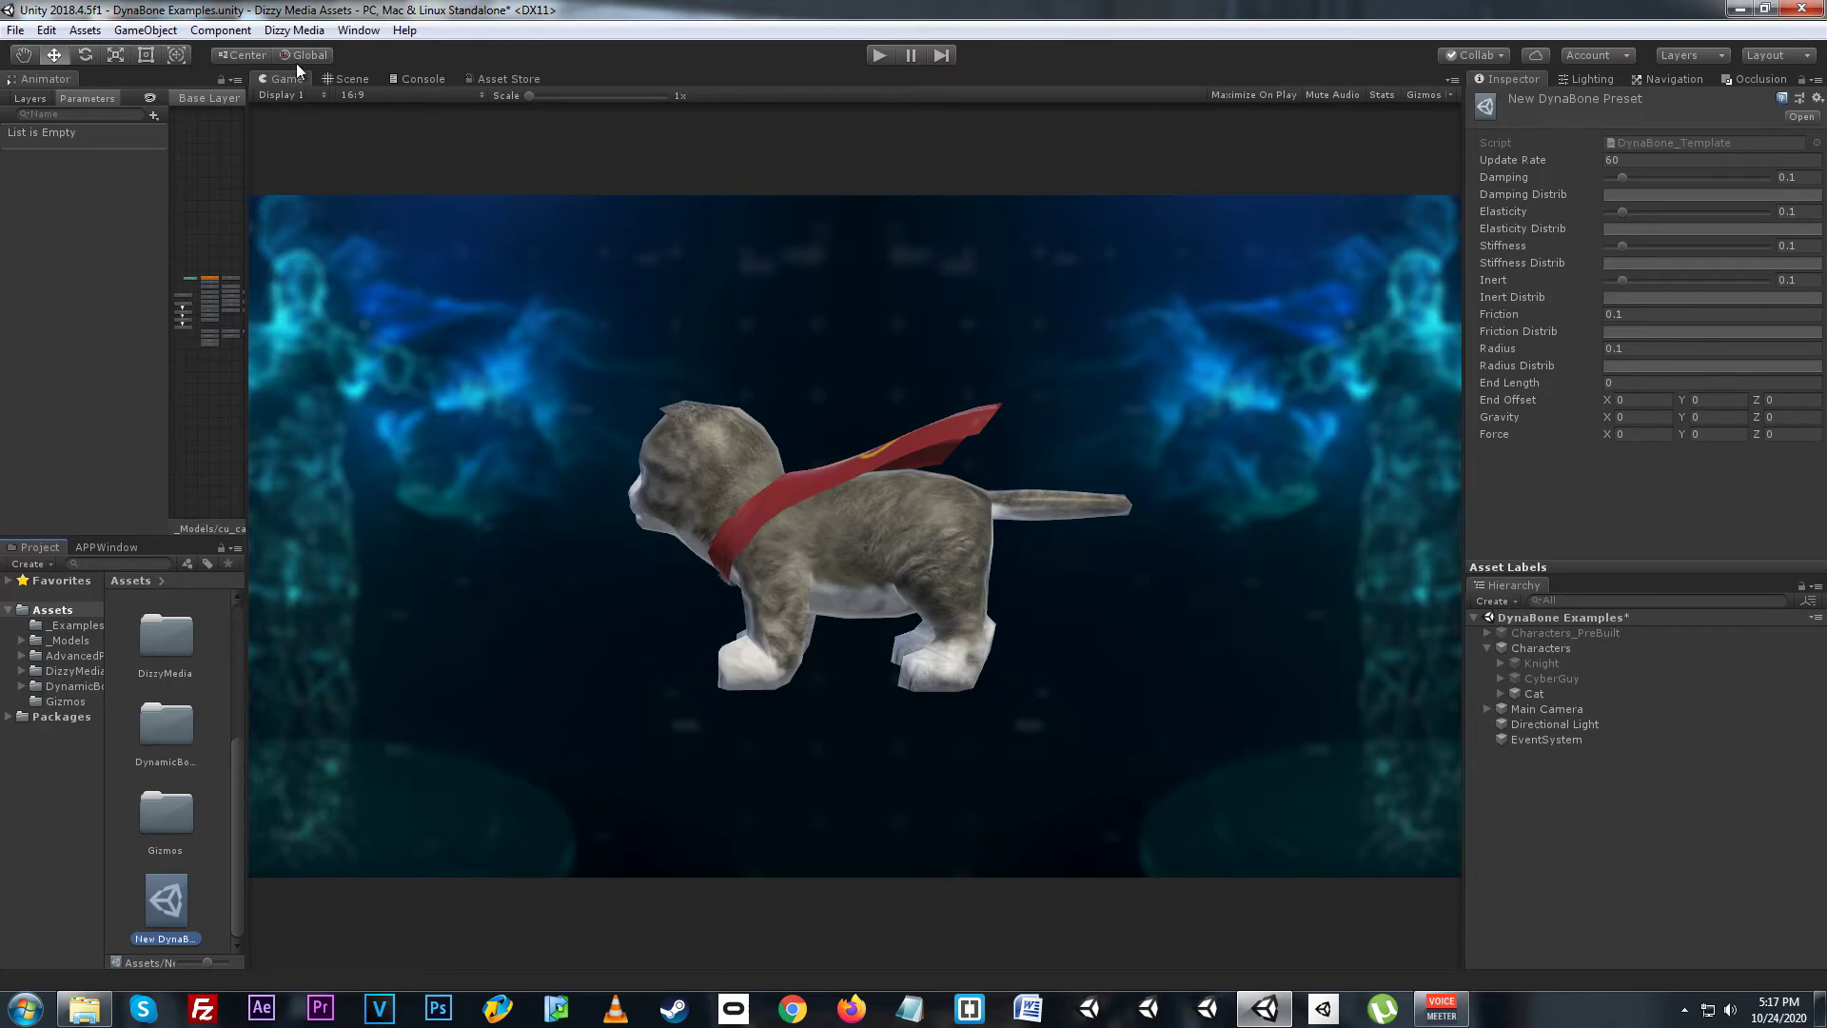
{"action": "left_click", "coordinate": [294, 29]}
{"action": "mouse_move", "coordinate": [335, 73]}
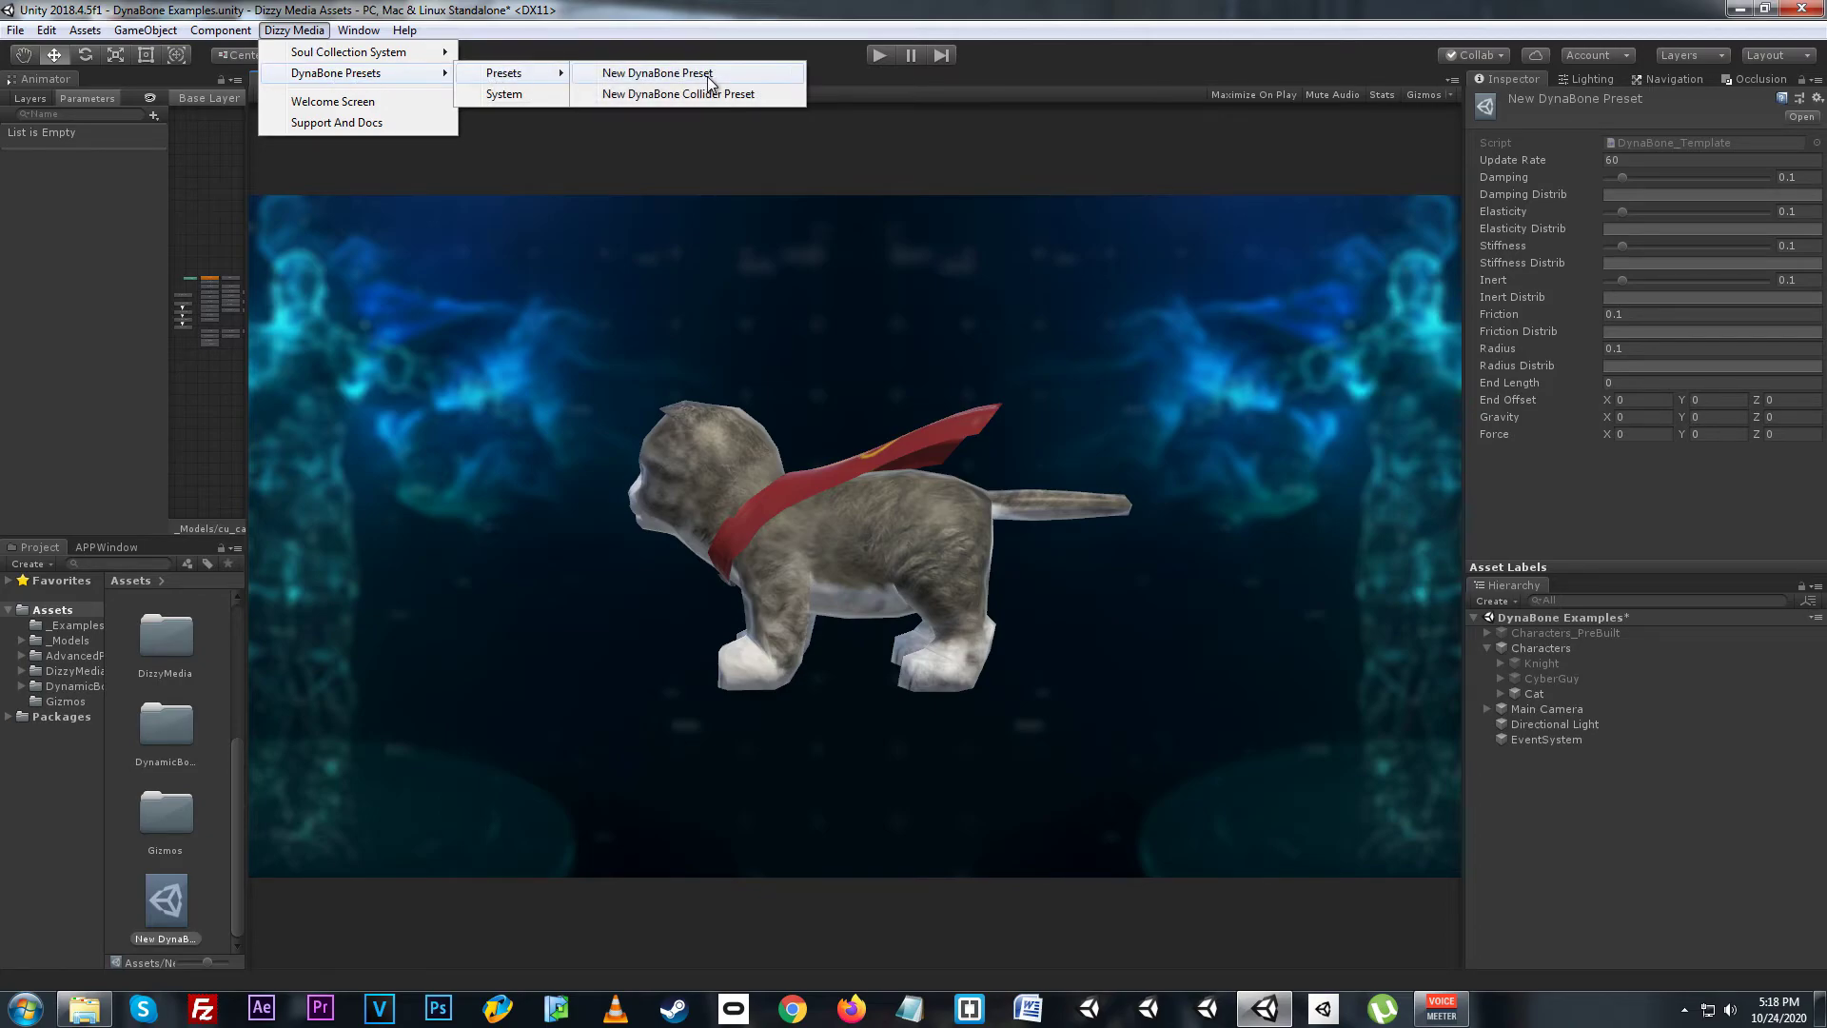
{"action": "left_click", "coordinate": [710, 95]}
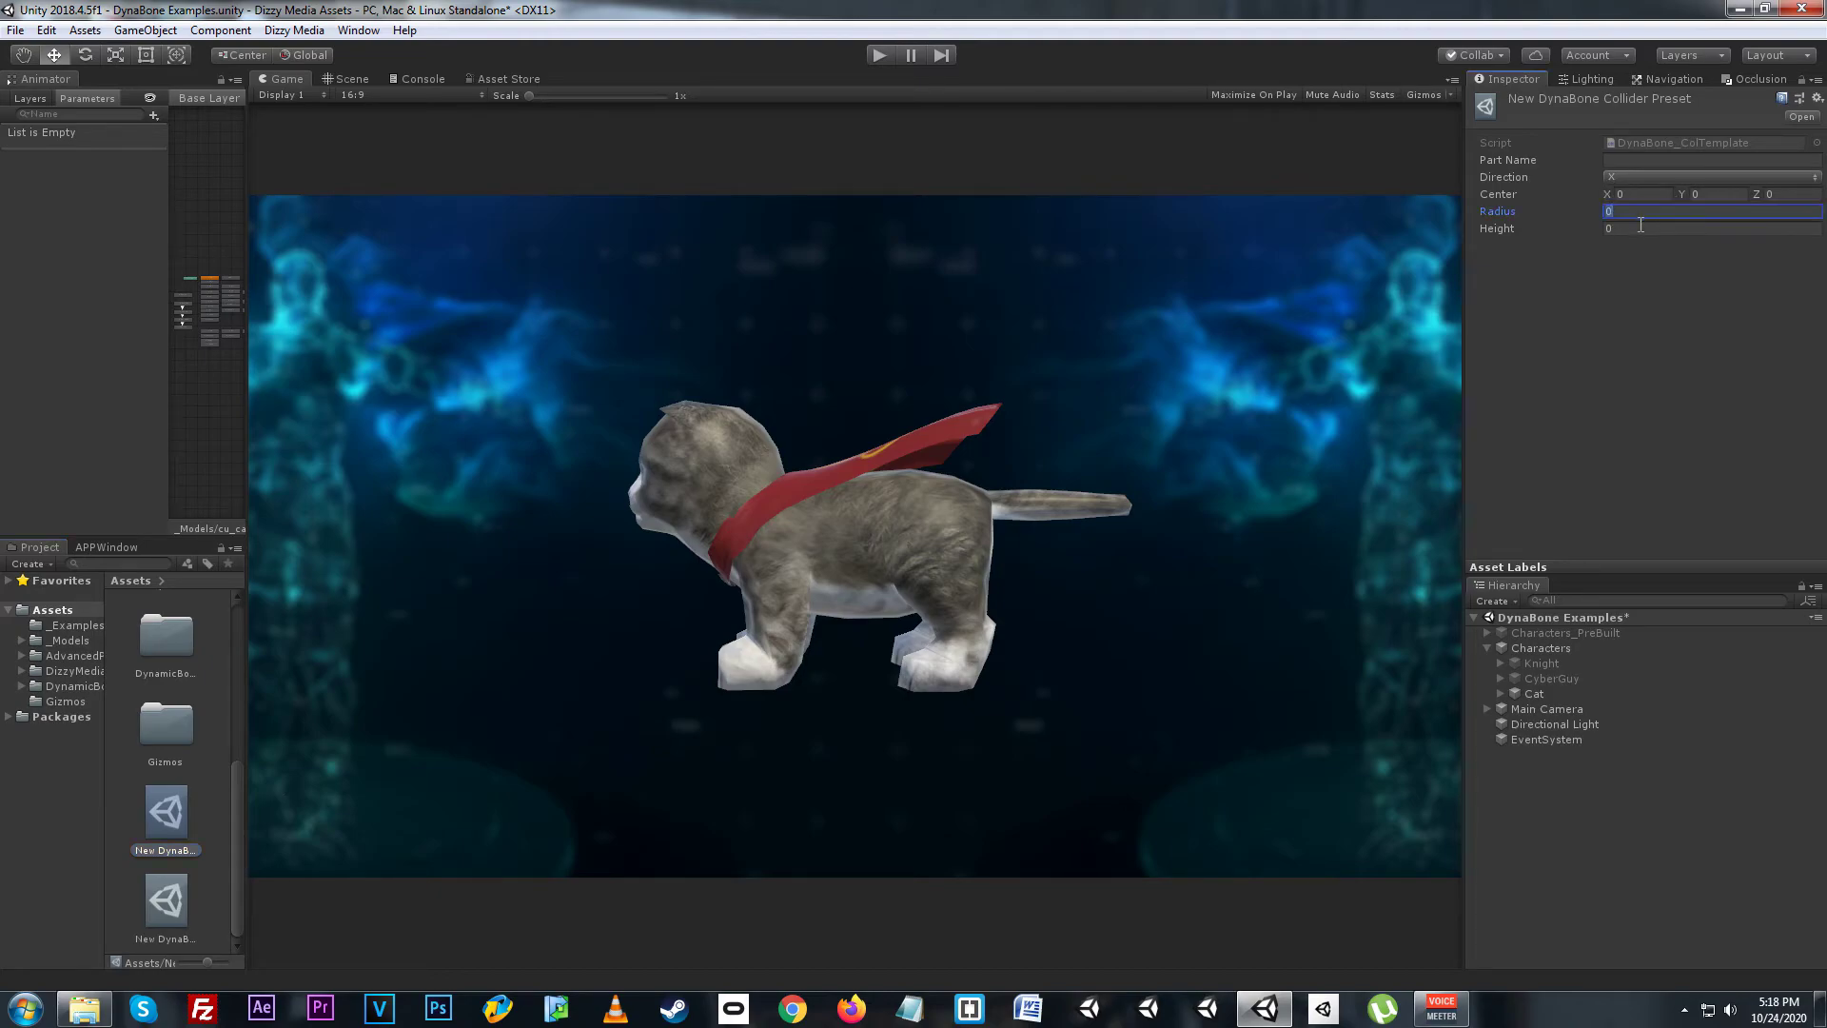
{"action": "left_click", "coordinate": [294, 29]}
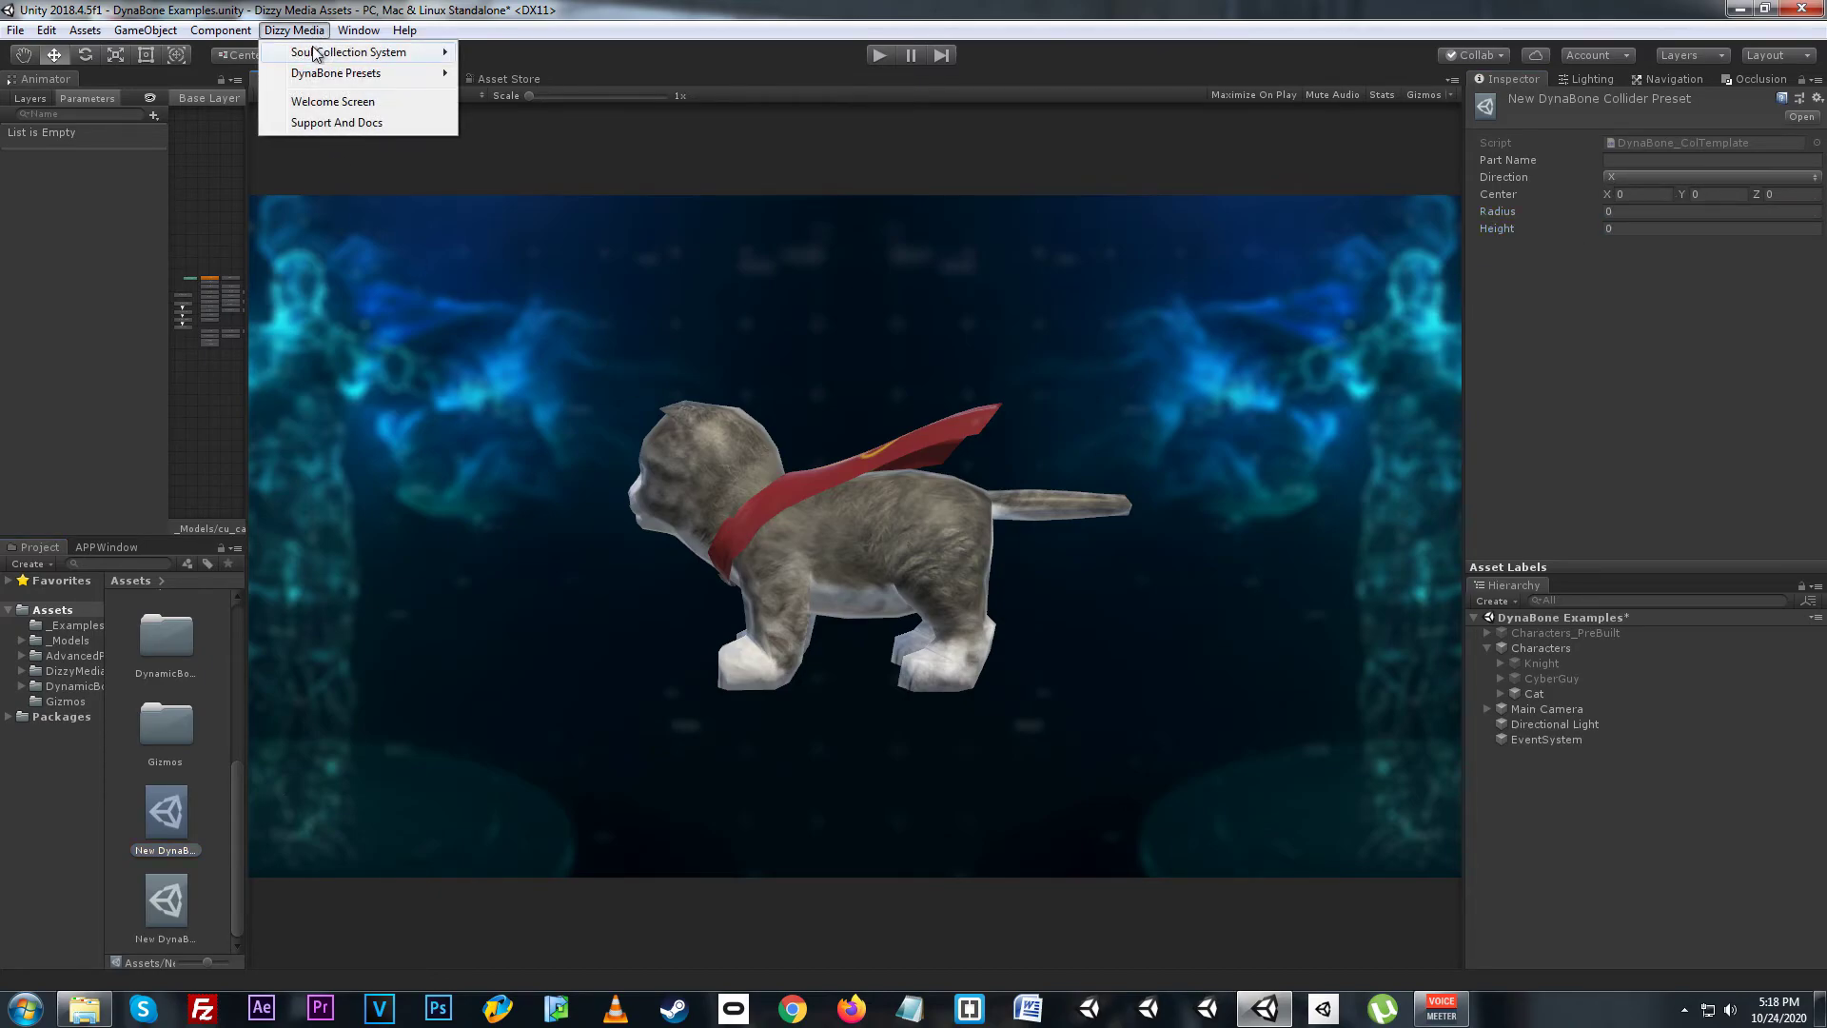
{"action": "left_click", "coordinate": [522, 71]}
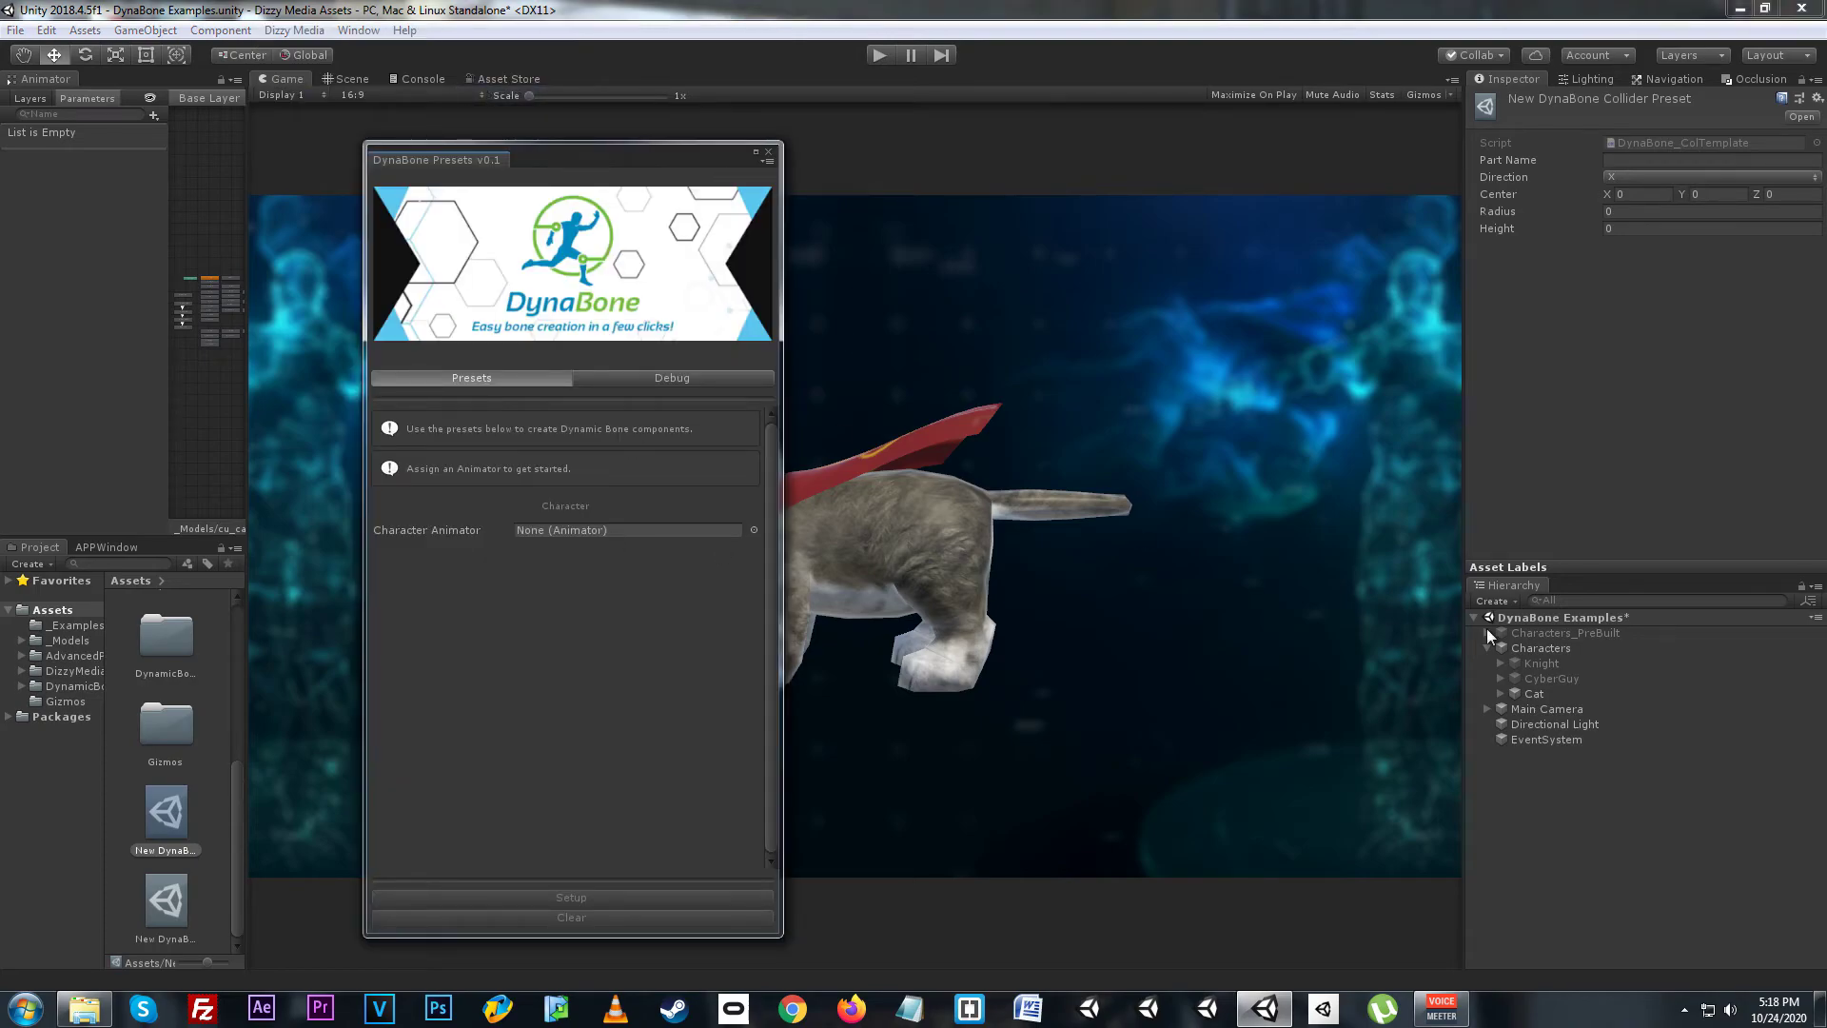
- Target the Cat animator, using New DynaBone Preset for cloth and New DynaBone Collider Preset for the neck
{"action": "left_click_drag", "start_coordinate": [1535, 694], "coordinate": [744, 525]}
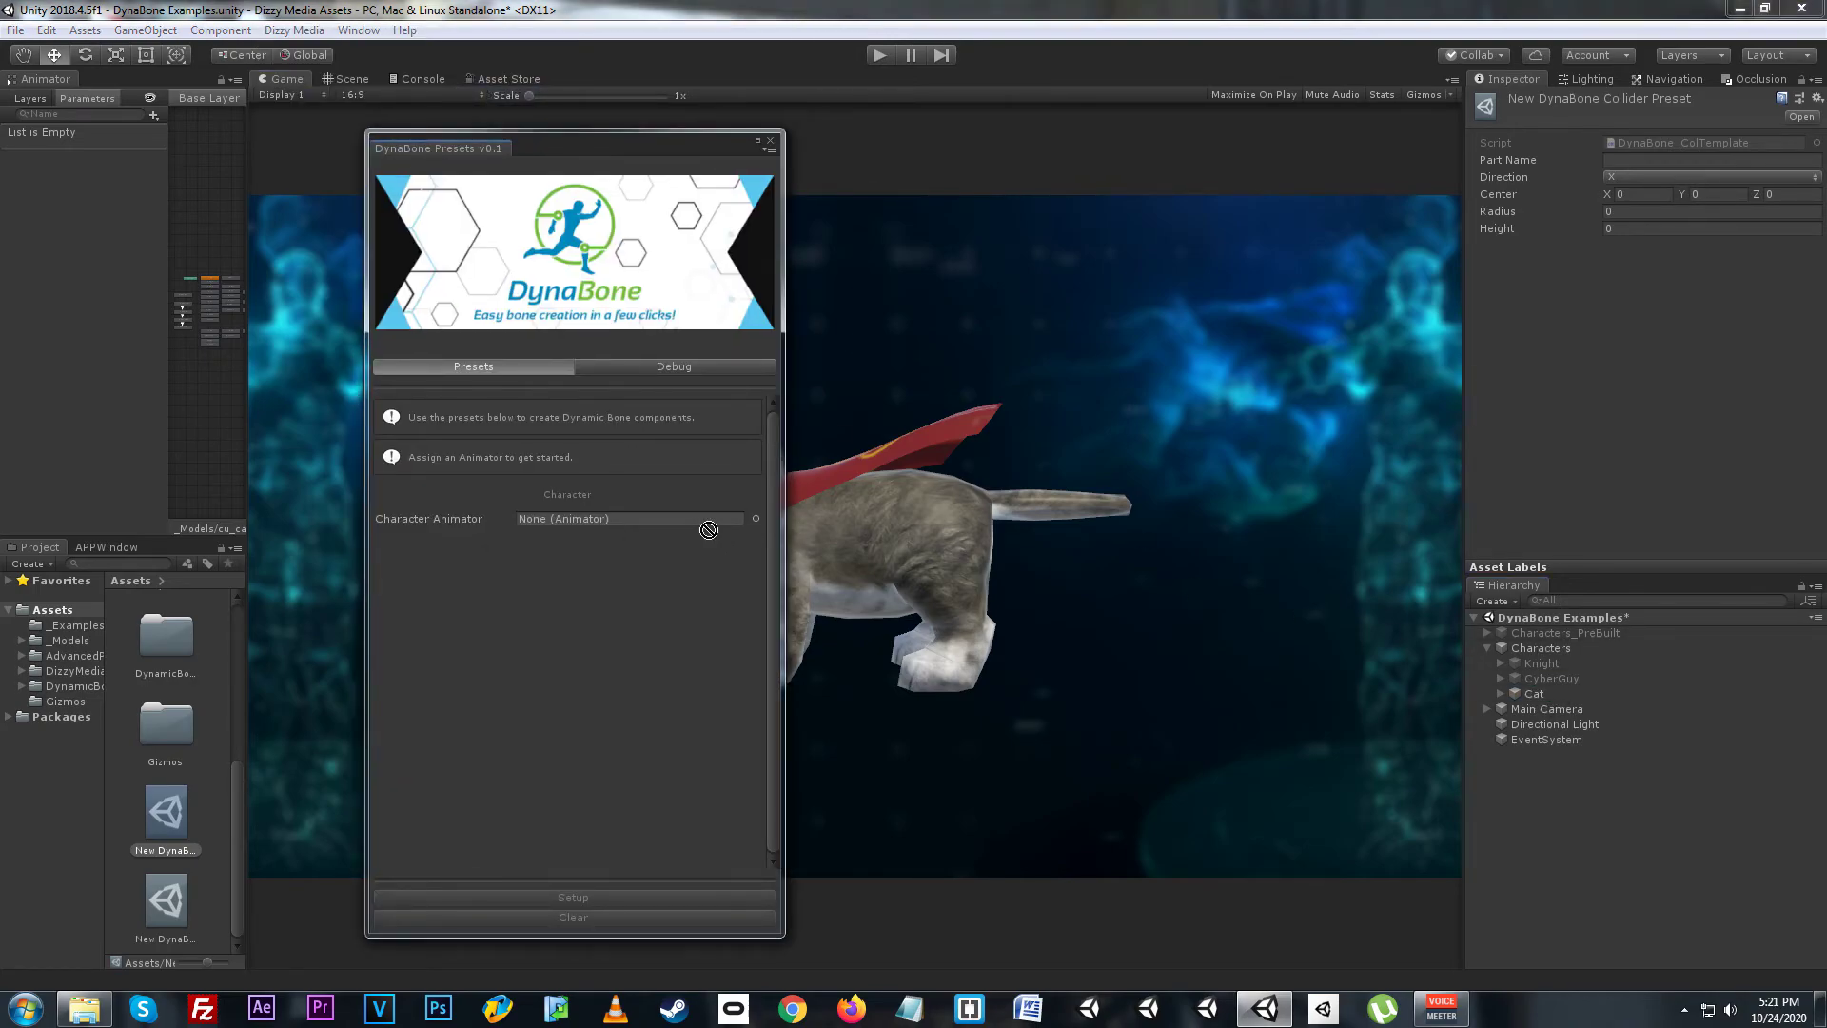
{"action": "scroll", "coordinate": [744, 526], "scroll_direction": "down", "scroll_amount": 3}
{"action": "left_click", "coordinate": [756, 527]}
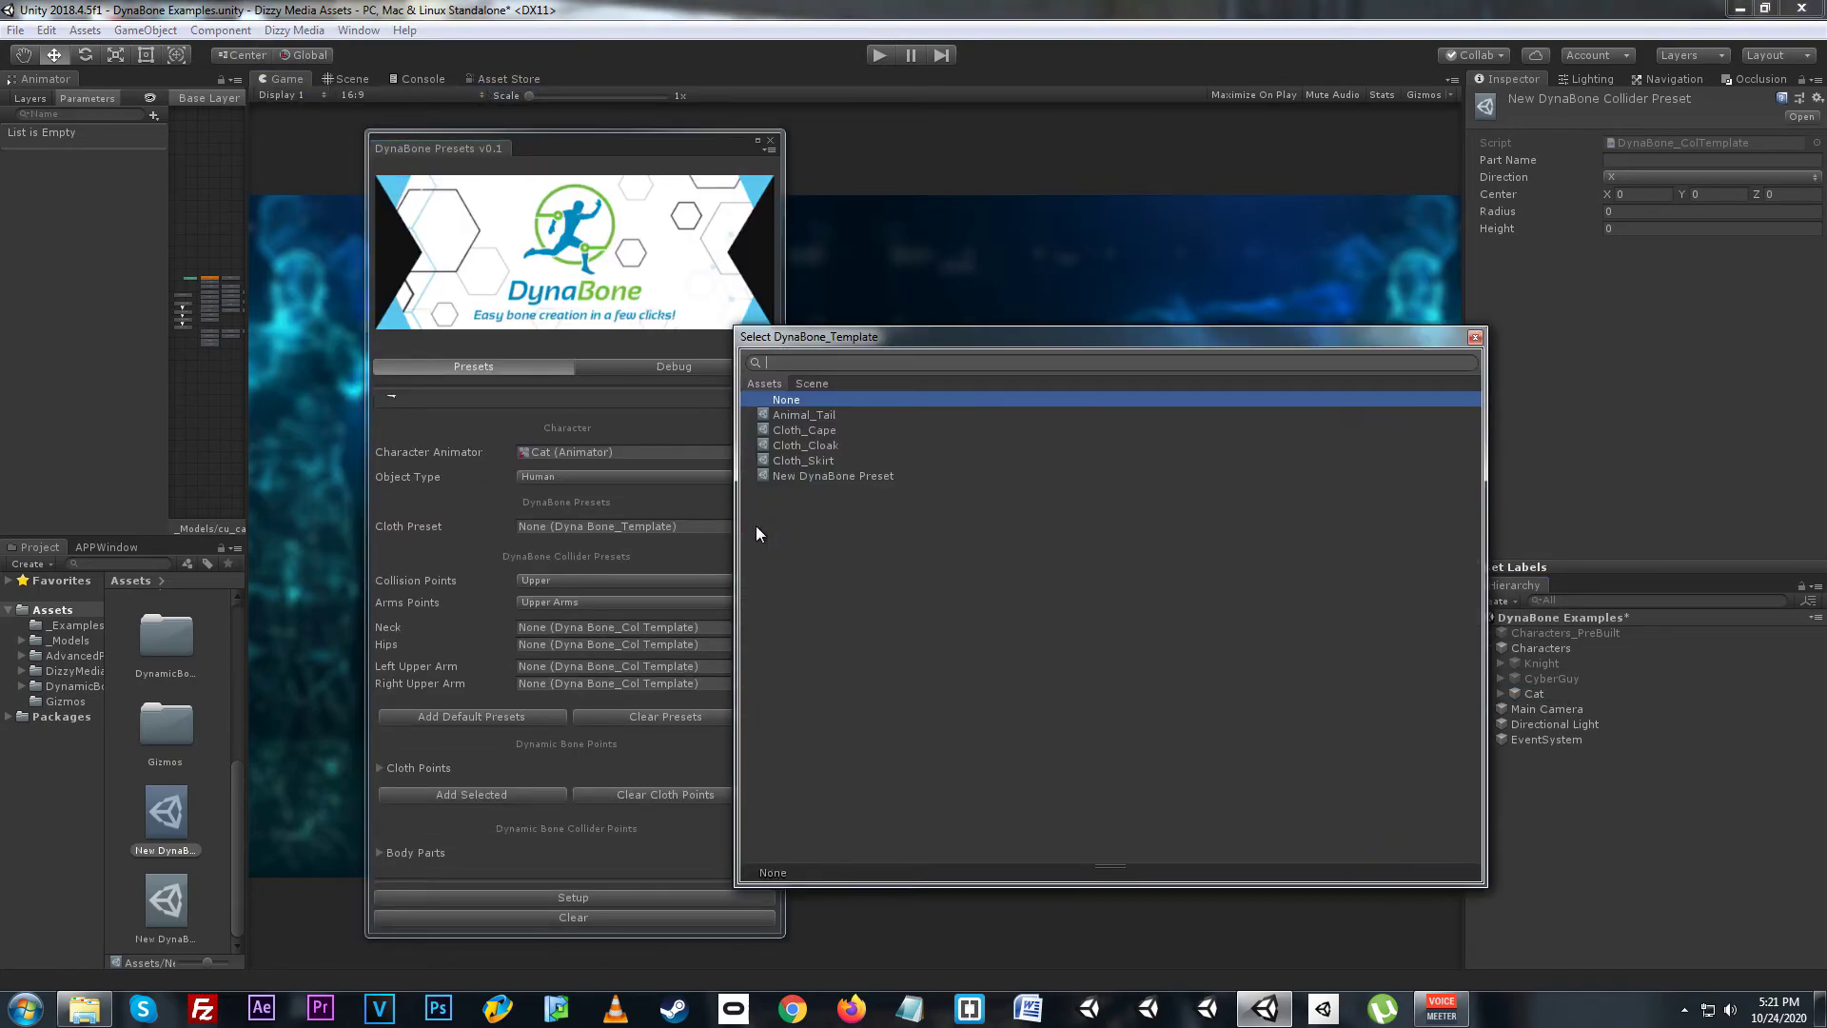
{"action": "double_click", "coordinate": [840, 476]}
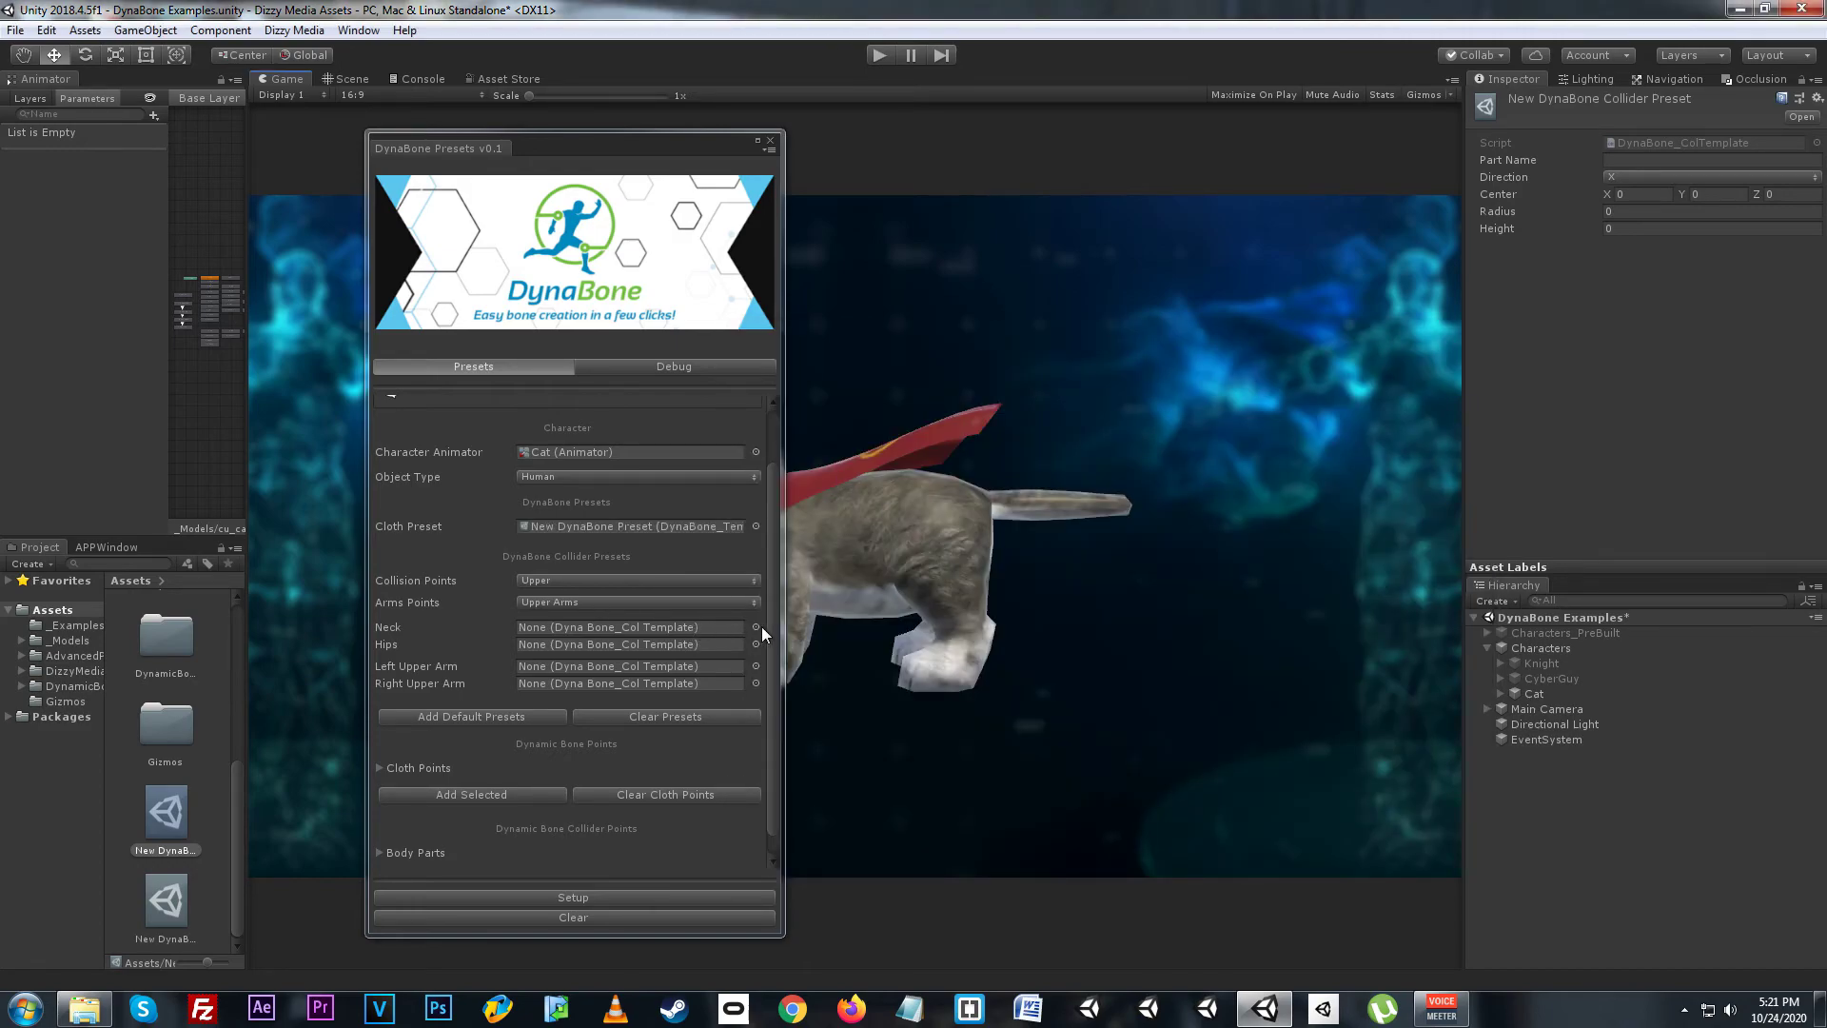
{"action": "left_click", "coordinate": [756, 628]}
{"action": "left_click", "coordinate": [838, 598]}
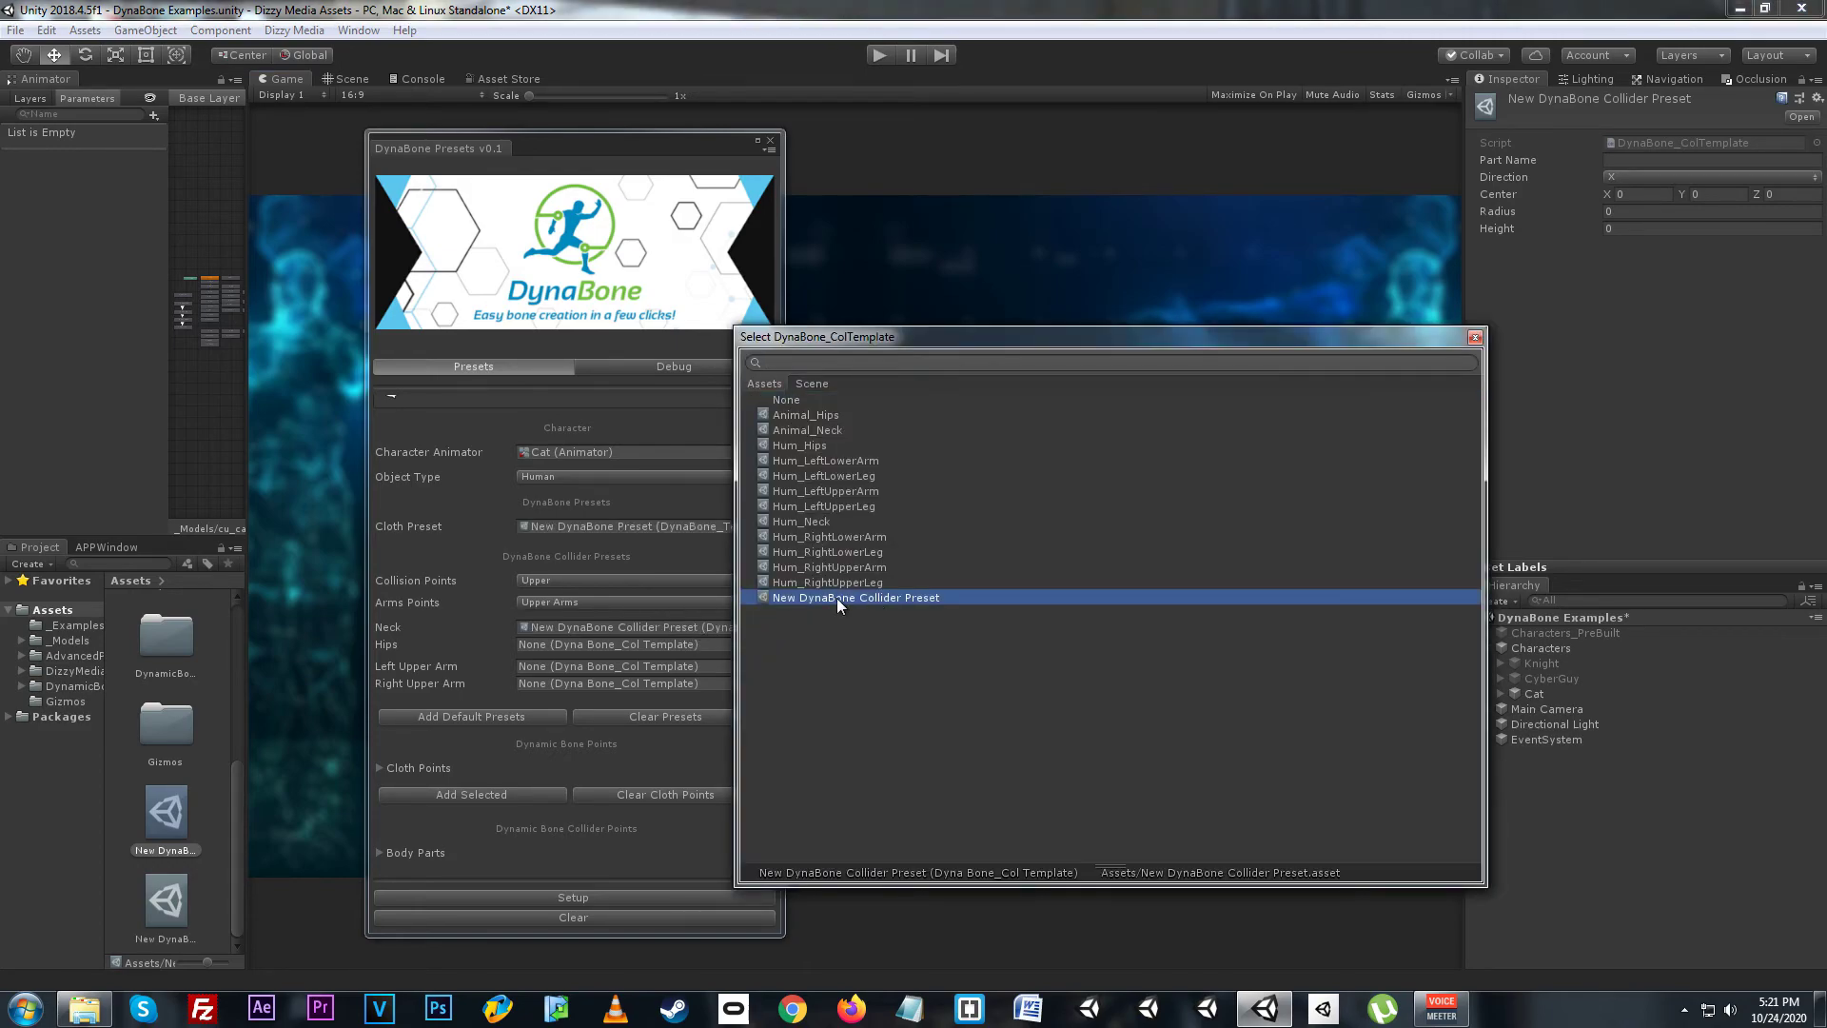
{"action": "double_click", "coordinate": [836, 598]}
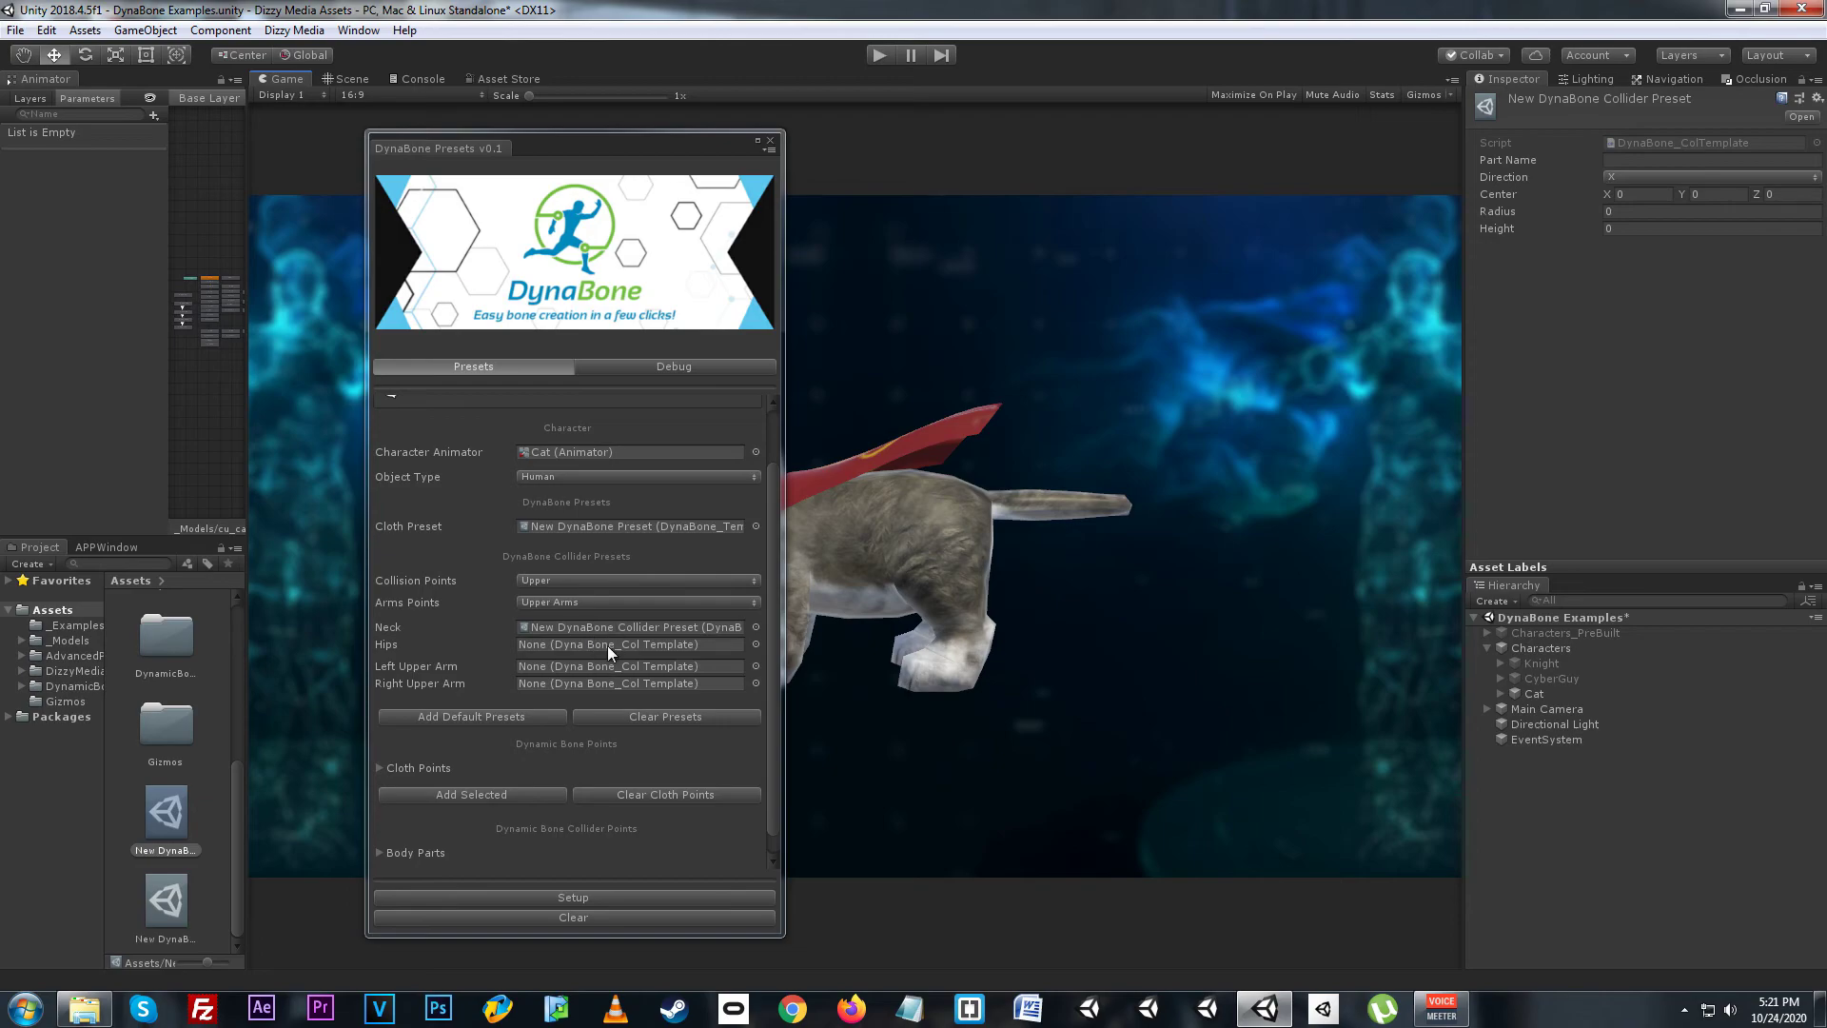